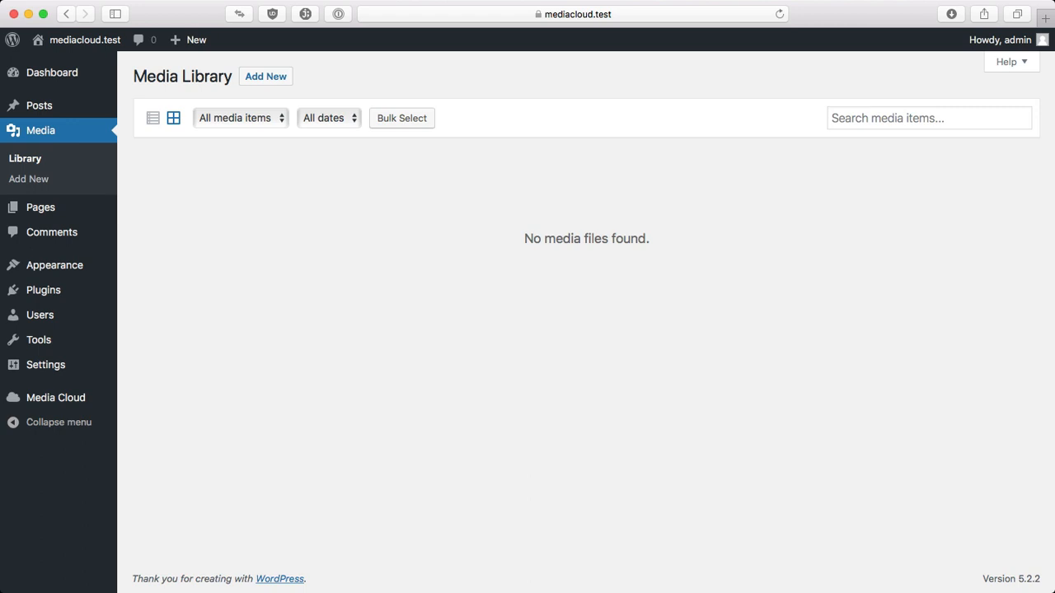
Upload the portrait photo from the computer to the empty media library
{"action": "key", "text": "super+Tab"}
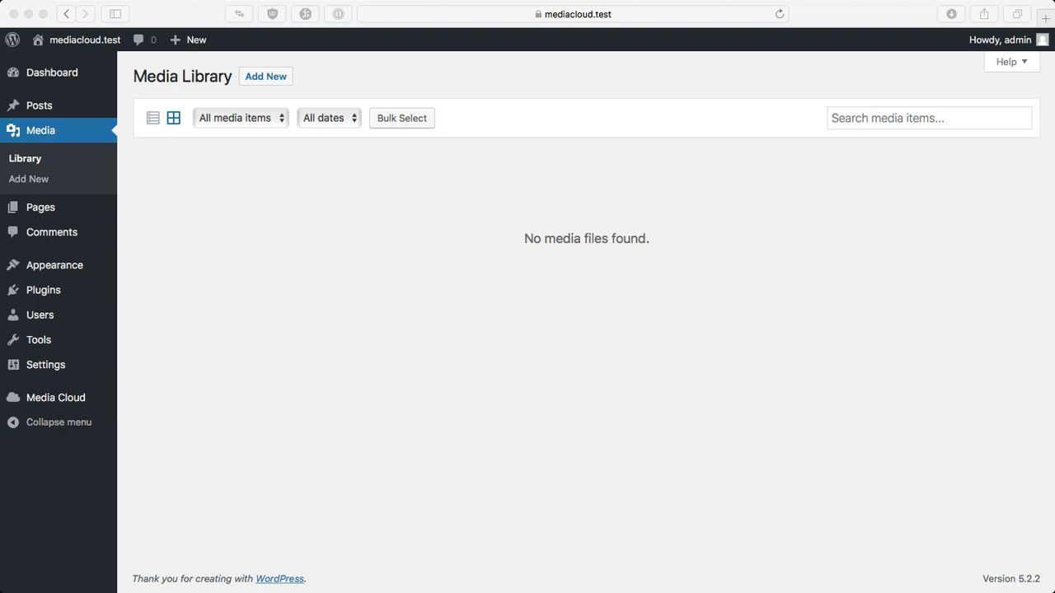
{"action": "left_click", "coordinate": [938, 221]}
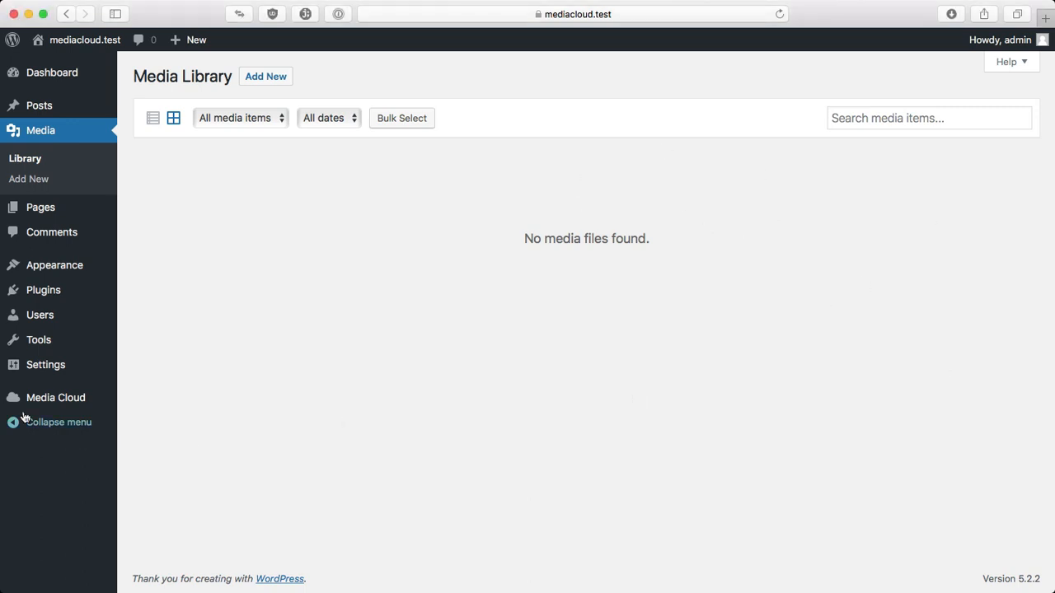
{"action": "mouse_move", "coordinate": [33, 402]}
{"action": "left_click_drag", "start_coordinate": [1054, 283], "coordinate": [649, 214]}
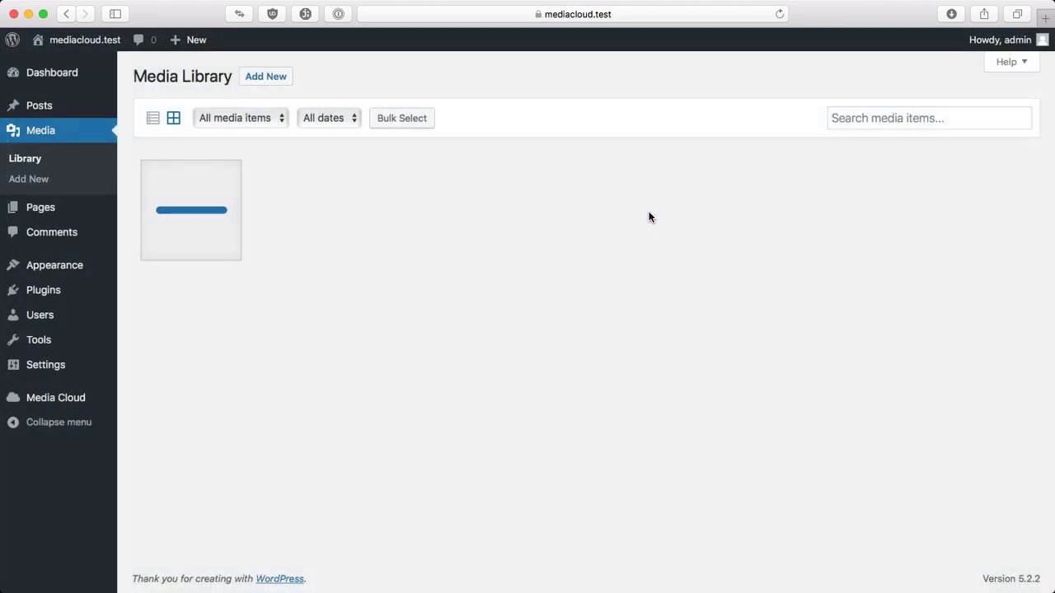
Crop the uploaded portrait to about 2120 × 2113 px around the head and shoulders and save the edited image
{"action": "left_click", "coordinate": [221, 178]}
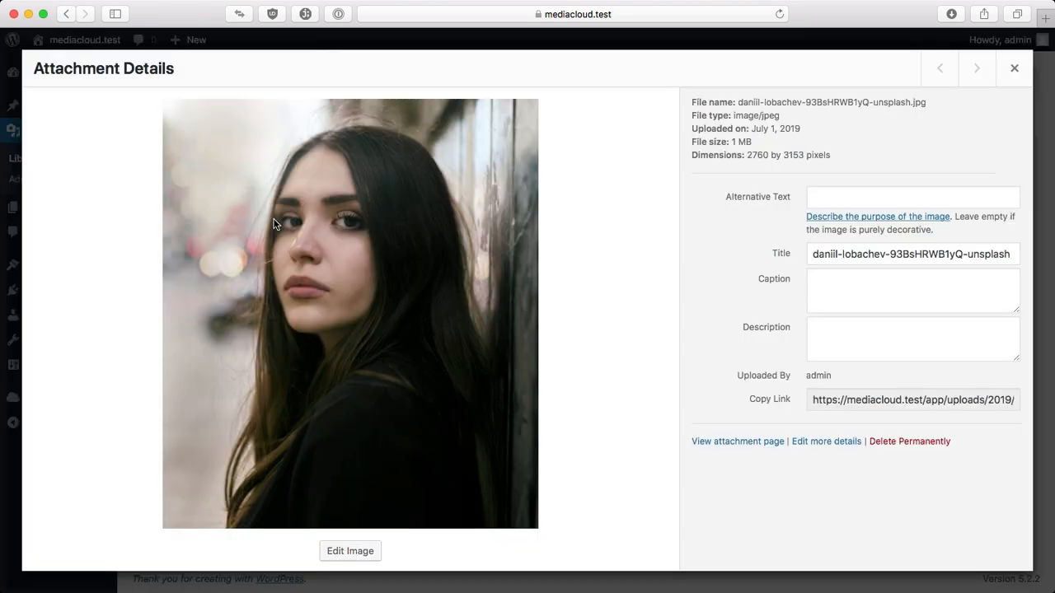
{"action": "left_click", "coordinate": [378, 549]}
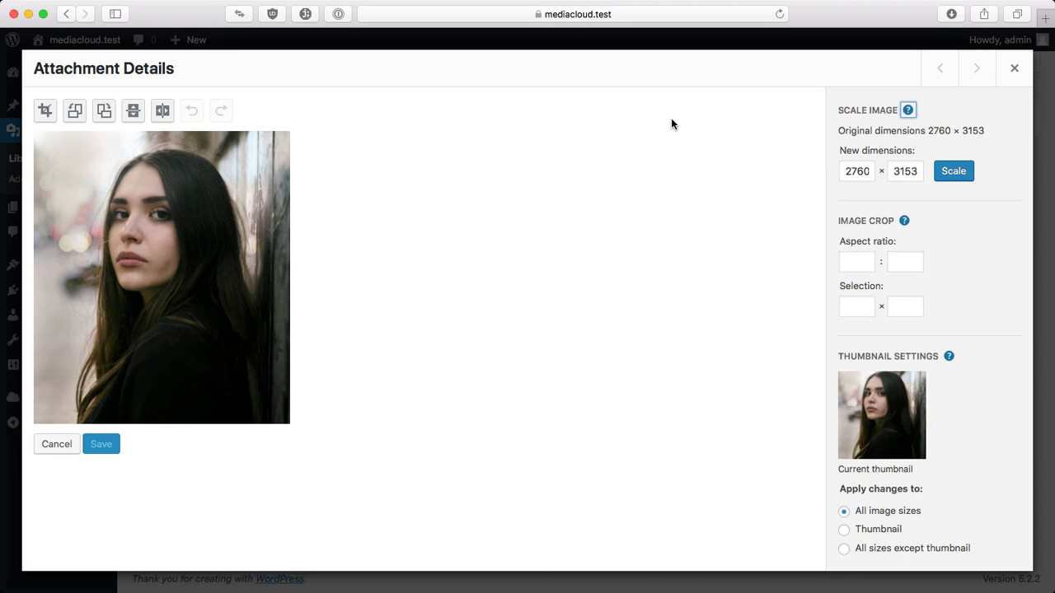
{"action": "left_click", "coordinate": [842, 173]}
{"action": "left_click", "coordinate": [858, 259]}
{"action": "left_click", "coordinate": [45, 111]}
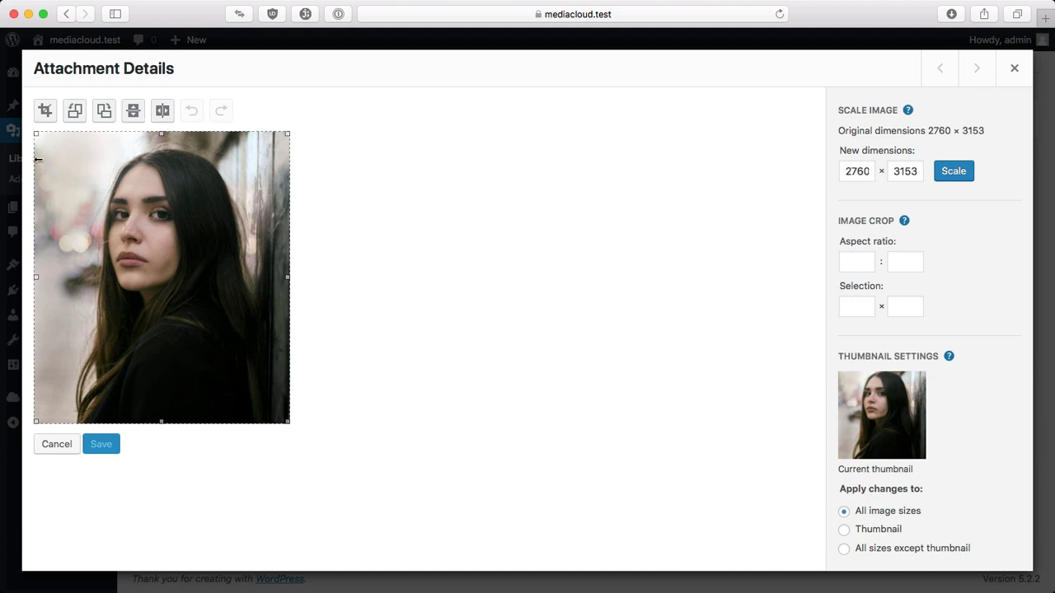
{"action": "left_click_drag", "start_coordinate": [35, 132], "coordinate": [94, 240]}
{"action": "left_click_drag", "start_coordinate": [168, 342], "coordinate": [136, 241]}
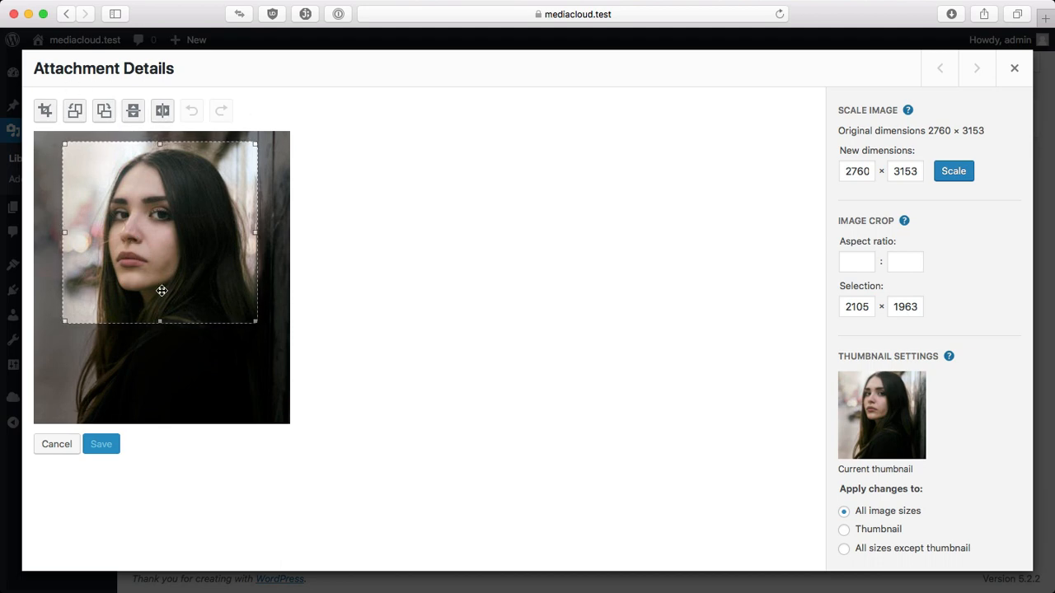
{"action": "mouse_move", "coordinate": [253, 322]}
{"action": "left_mouse_down"}
{"action": "mouse_move", "coordinate": [193, 400]}
{"action": "mouse_move", "coordinate": [276, 410]}
{"action": "mouse_move", "coordinate": [273, 349]}
{"action": "mouse_move", "coordinate": [259, 340]}
{"action": "left_mouse_up"}
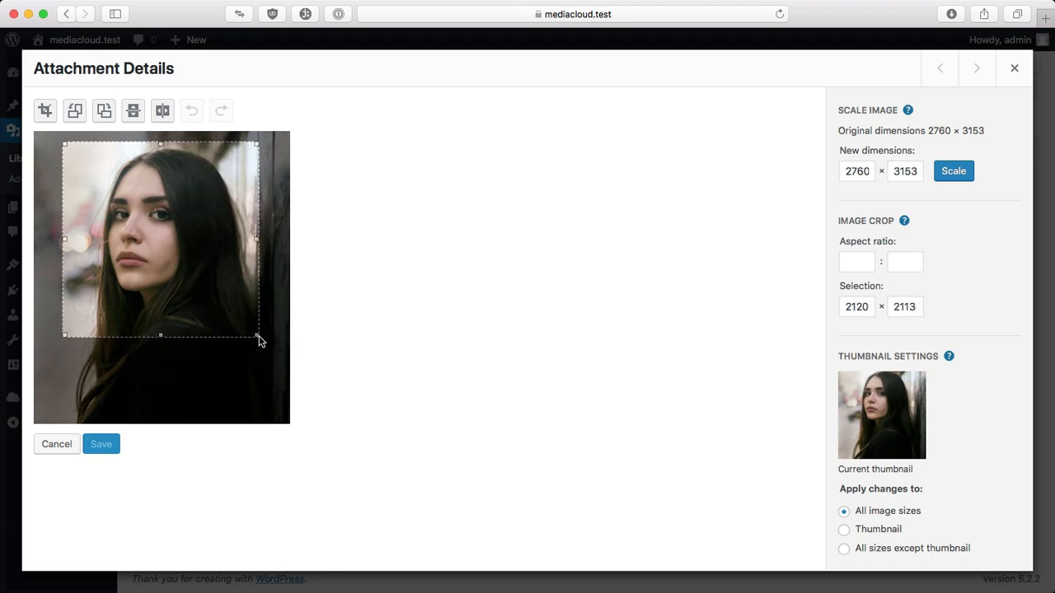
{"action": "left_click", "coordinate": [43, 113]}
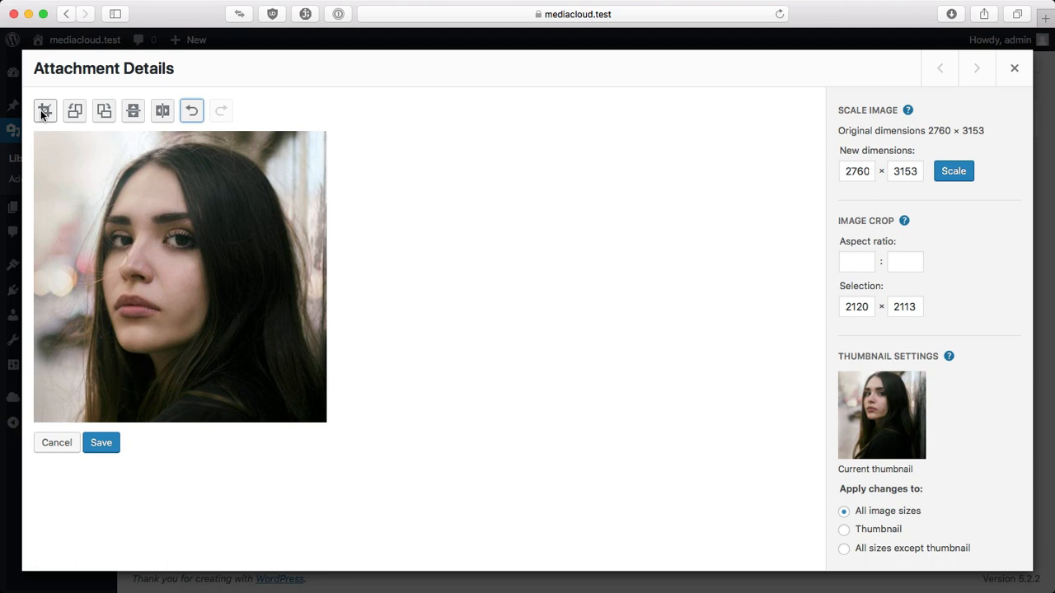
{"action": "left_click", "coordinate": [100, 443]}
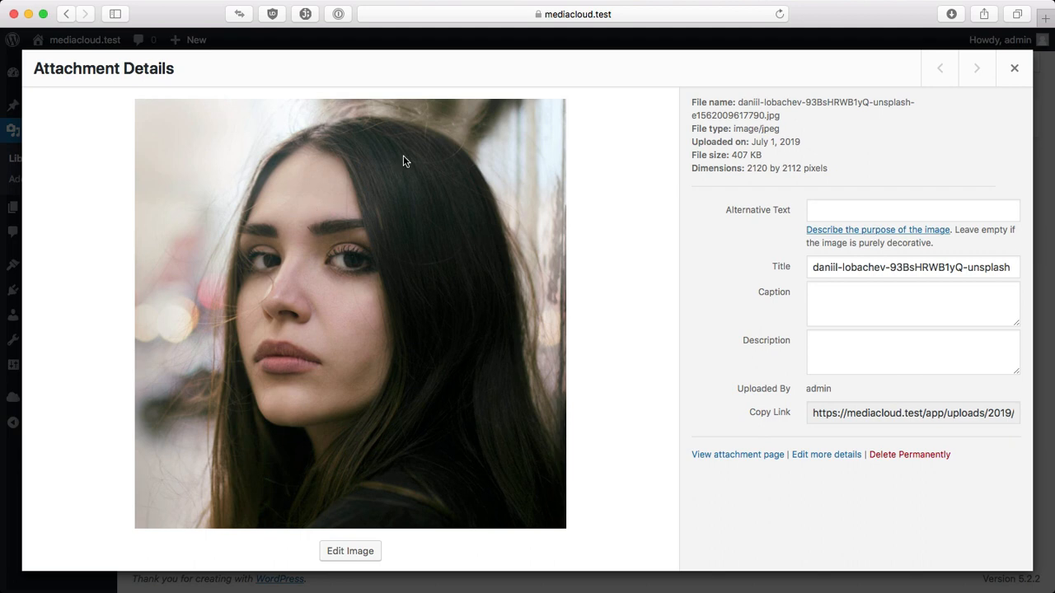
Try rotating the cropped portrait clockwise four times and flipping it horizontally twice; reveal the restore-original option and close without saving
{"action": "left_click", "coordinate": [375, 551]}
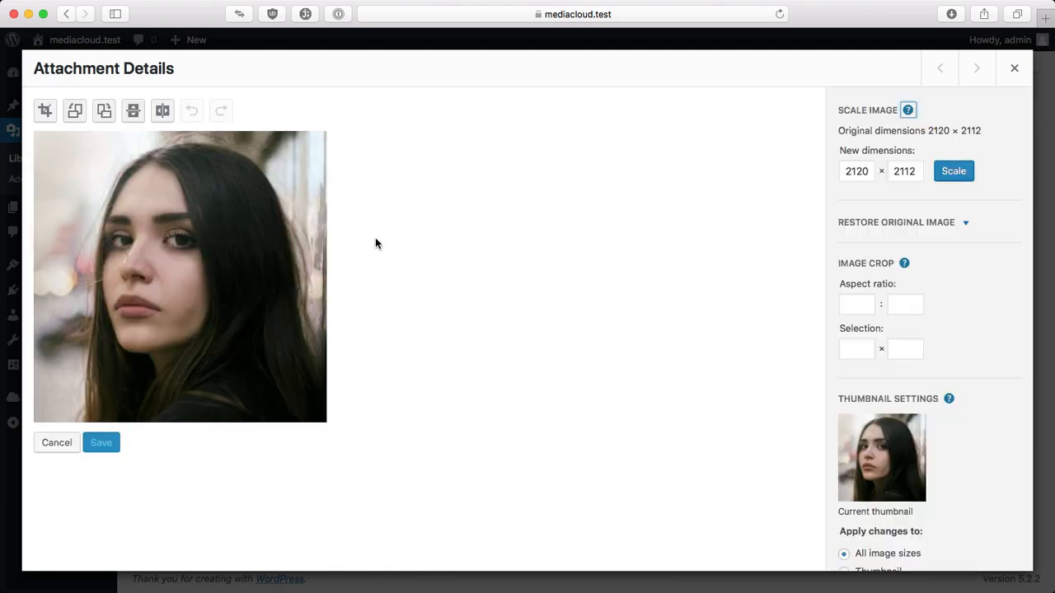
{"action": "left_click", "coordinate": [108, 107]}
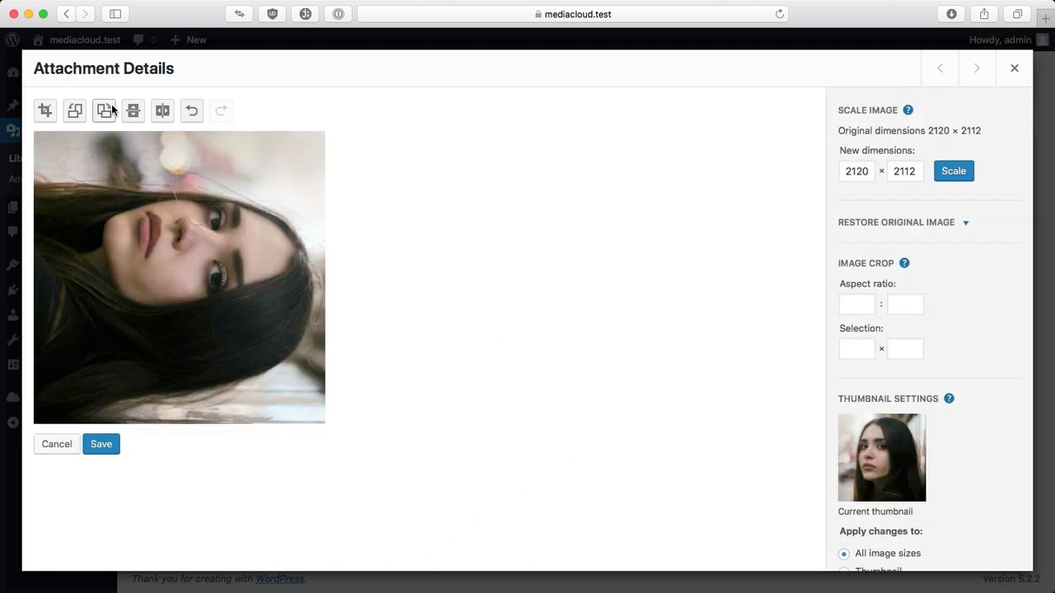
{"action": "left_click", "coordinate": [111, 105]}
{"action": "left_click", "coordinate": [111, 104]}
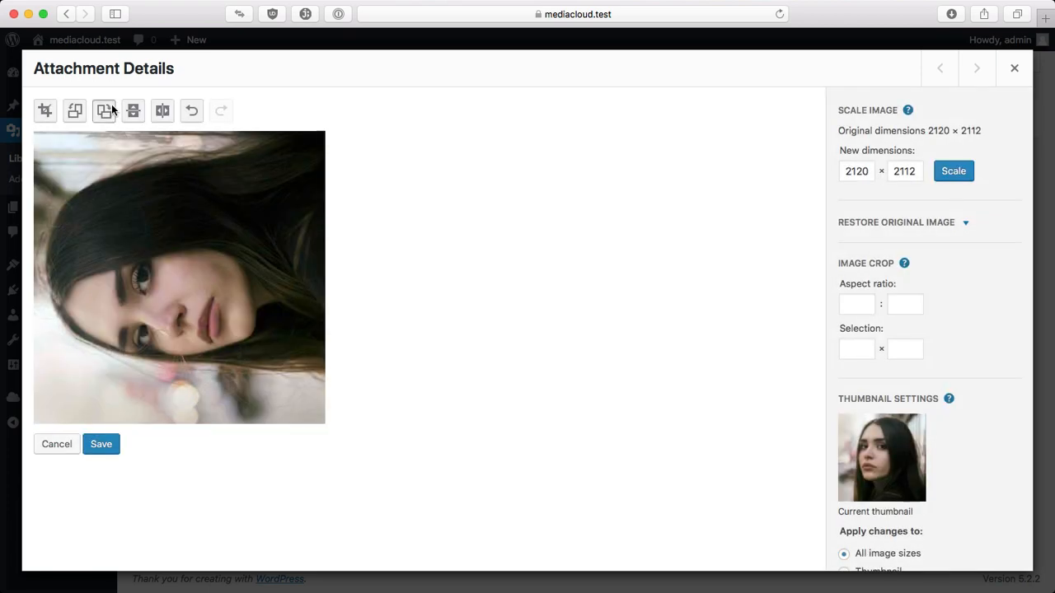
{"action": "left_click", "coordinate": [111, 104]}
{"action": "left_click", "coordinate": [163, 112]}
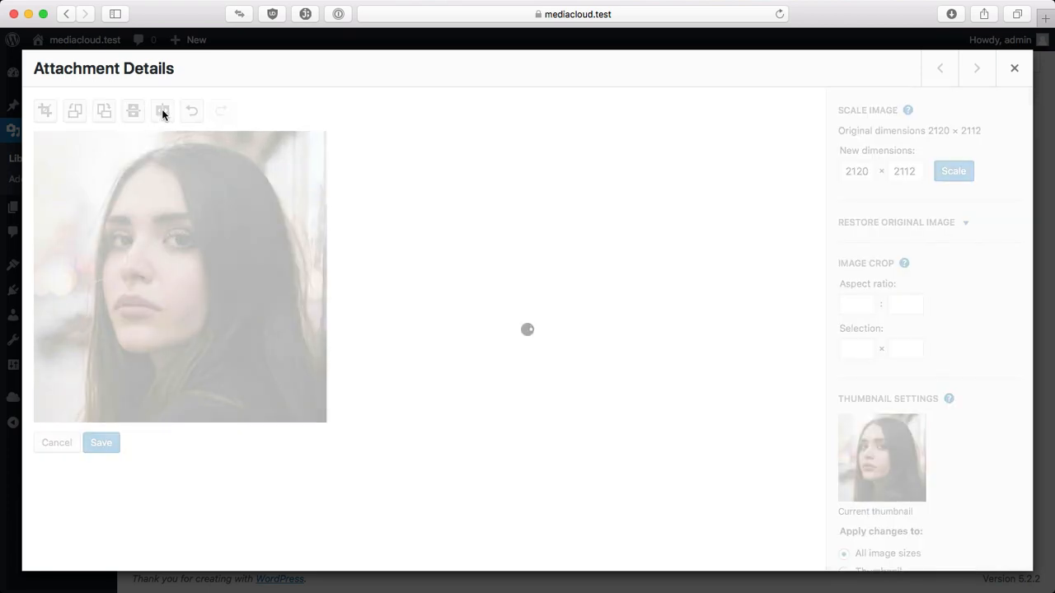
{"action": "left_click", "coordinate": [163, 112]}
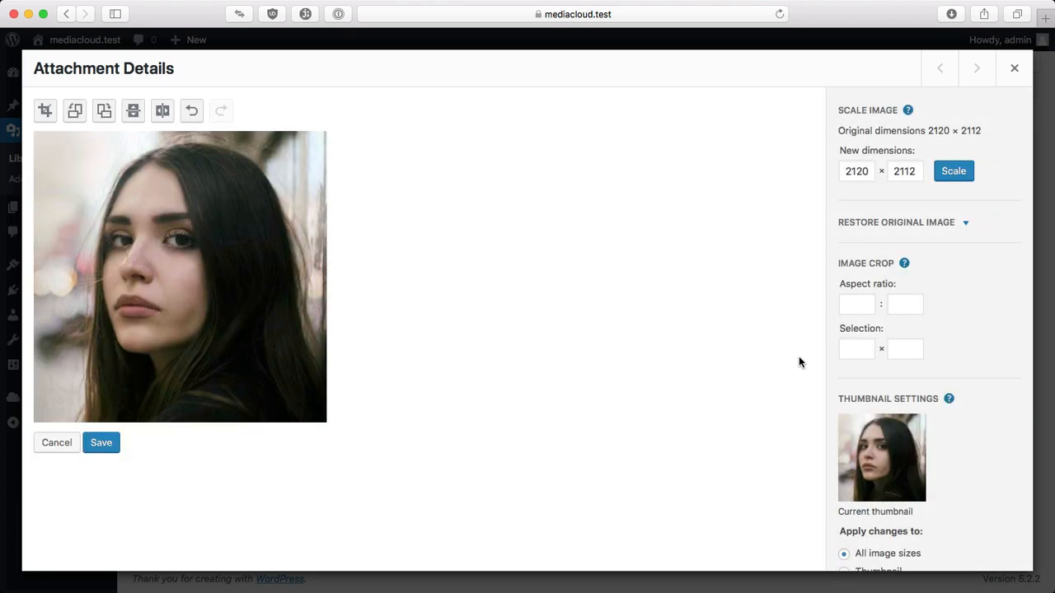
{"action": "left_click", "coordinate": [906, 224]}
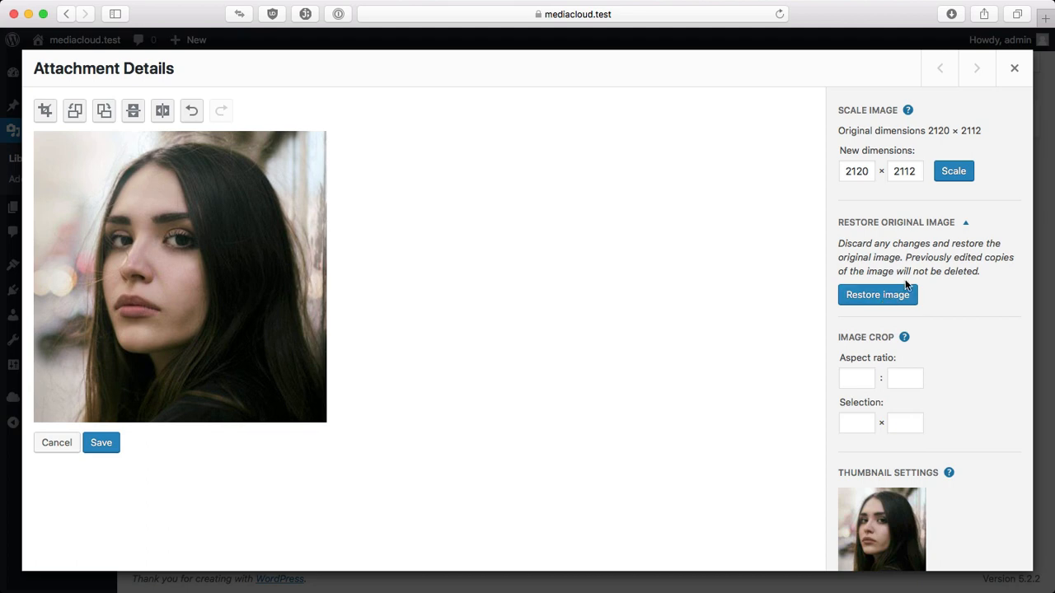
{"action": "left_click", "coordinate": [1015, 70]}
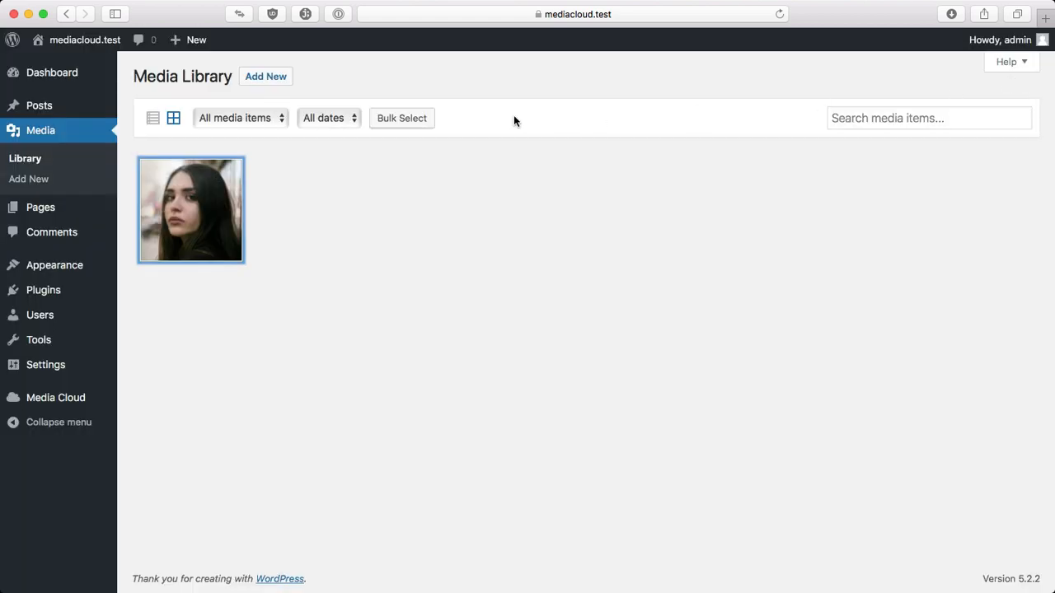
Bulk-select the portrait in the media library and delete it permanently
{"action": "left_click", "coordinate": [401, 118]}
{"action": "left_click", "coordinate": [205, 205]}
{"action": "left_click", "coordinate": [272, 125]}
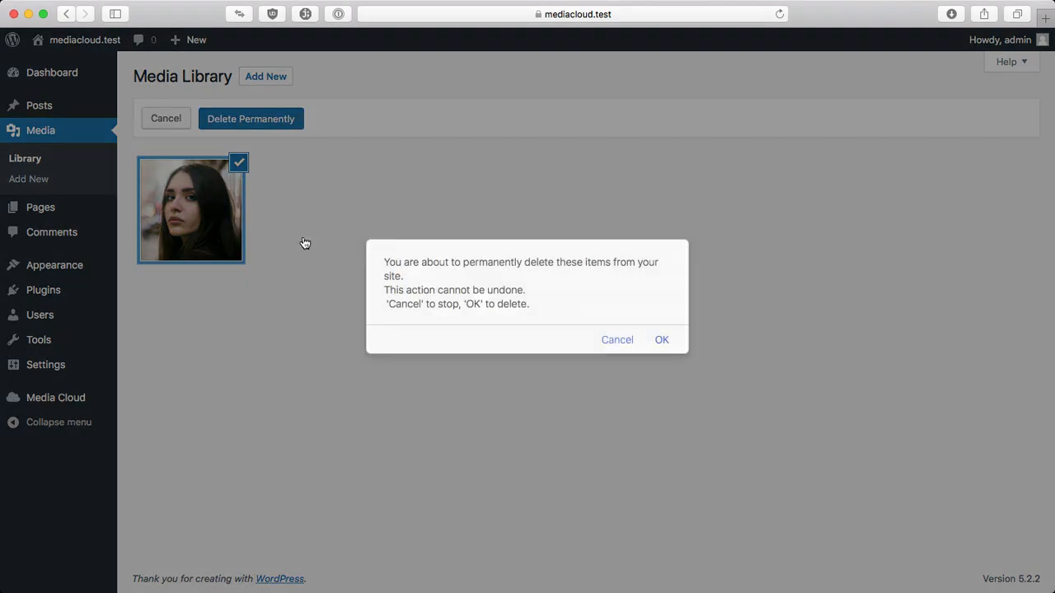
{"action": "left_click", "coordinate": [662, 340]}
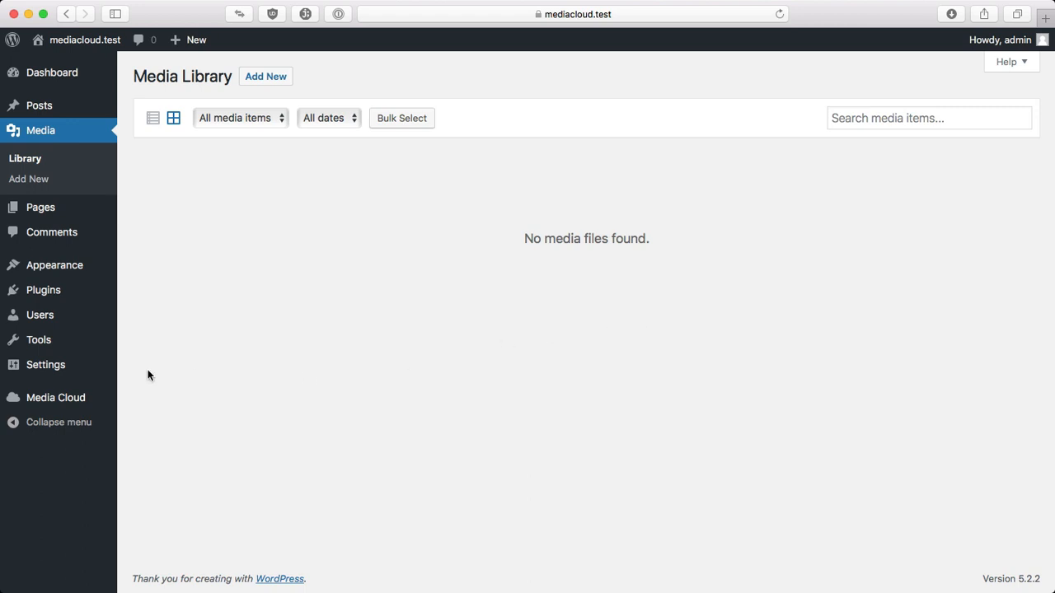
Enable the Media Cloud features Cloud Storage, Imgix, Direct Uploads and Crop Tool, and save the changes
{"action": "mouse_move", "coordinate": [71, 399]}
{"action": "left_click", "coordinate": [193, 211]}
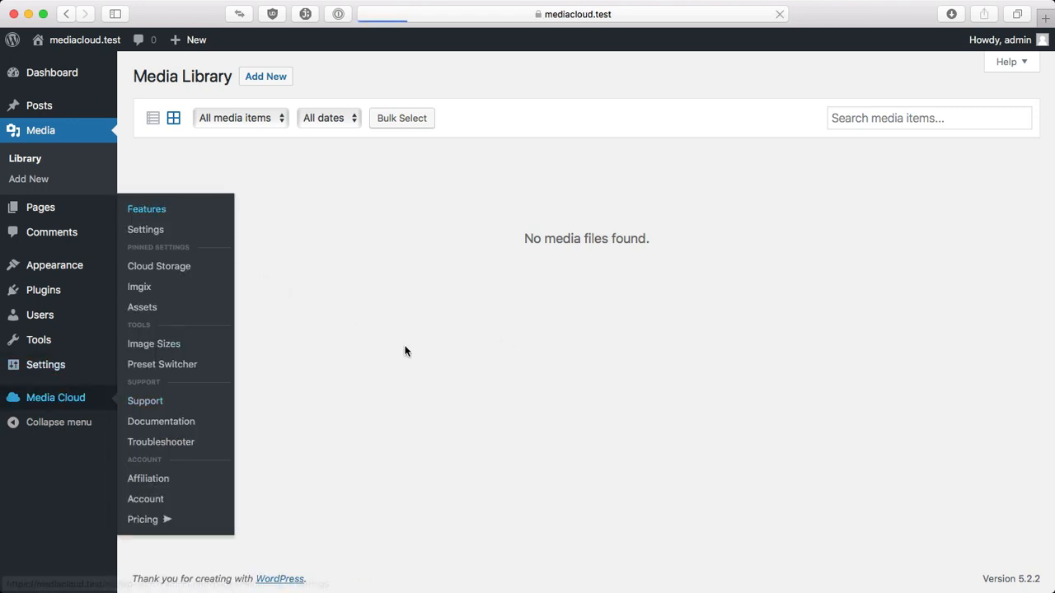
{"action": "left_click", "coordinate": [177, 163]}
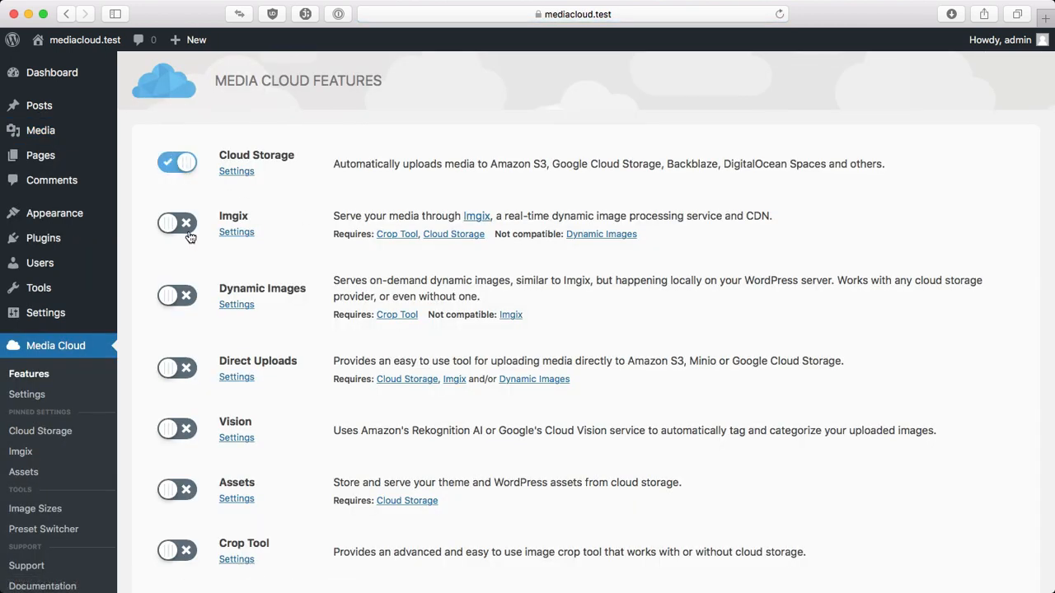
{"action": "left_click", "coordinate": [179, 223]}
{"action": "left_click", "coordinate": [180, 371]}
{"action": "scroll", "coordinate": [193, 416], "scroll_direction": "down", "scroll_amount": 3}
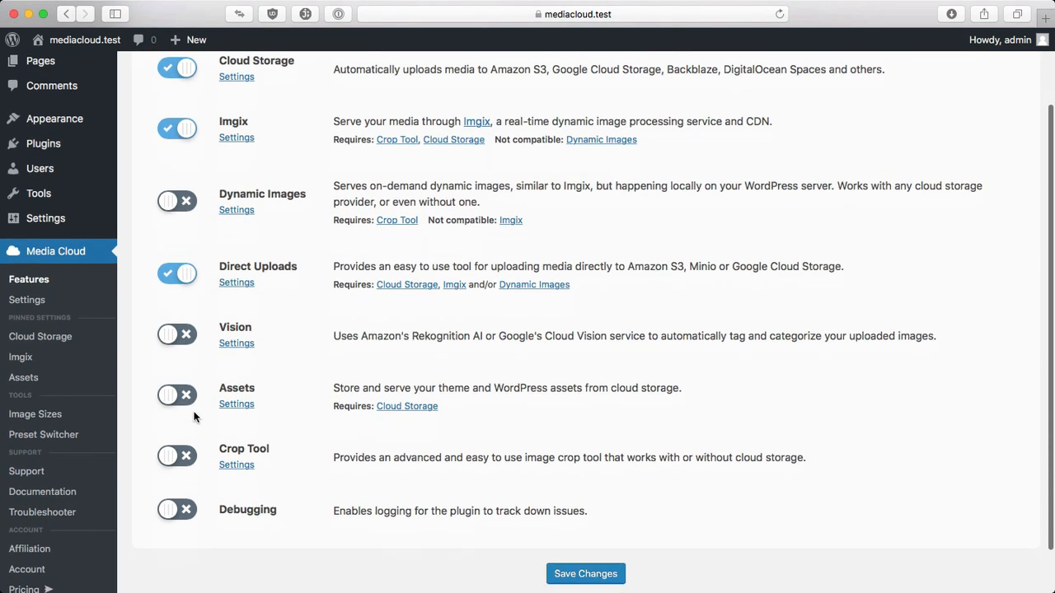
{"action": "left_click", "coordinate": [177, 414]}
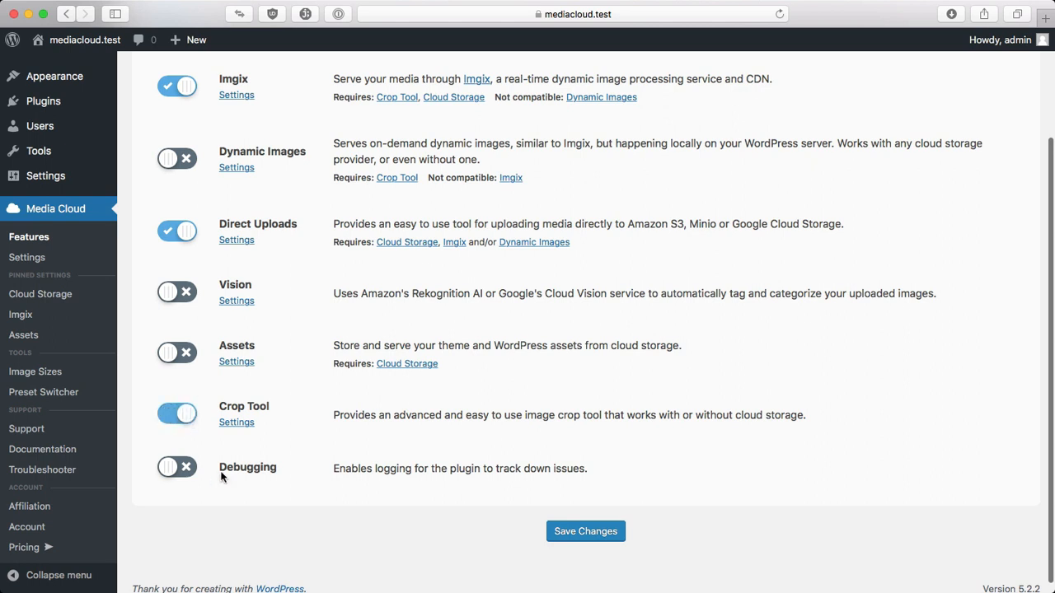
{"action": "left_click", "coordinate": [592, 535]}
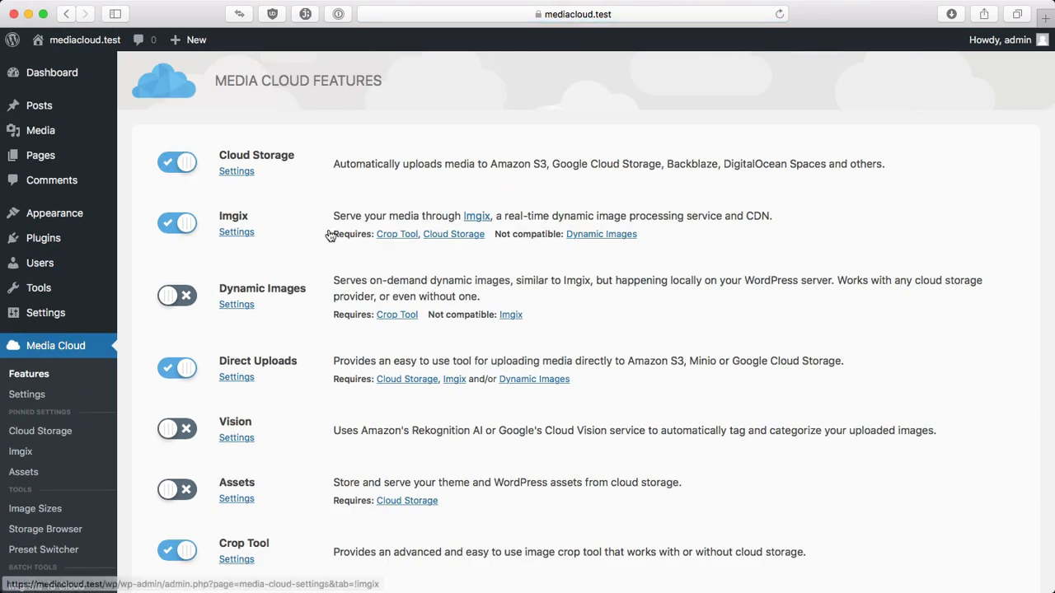
Visit the media library, open the Media Cloud Cloud Storage settings and pin Direct Uploads to the pinned settings
{"action": "left_click", "coordinate": [141, 131]}
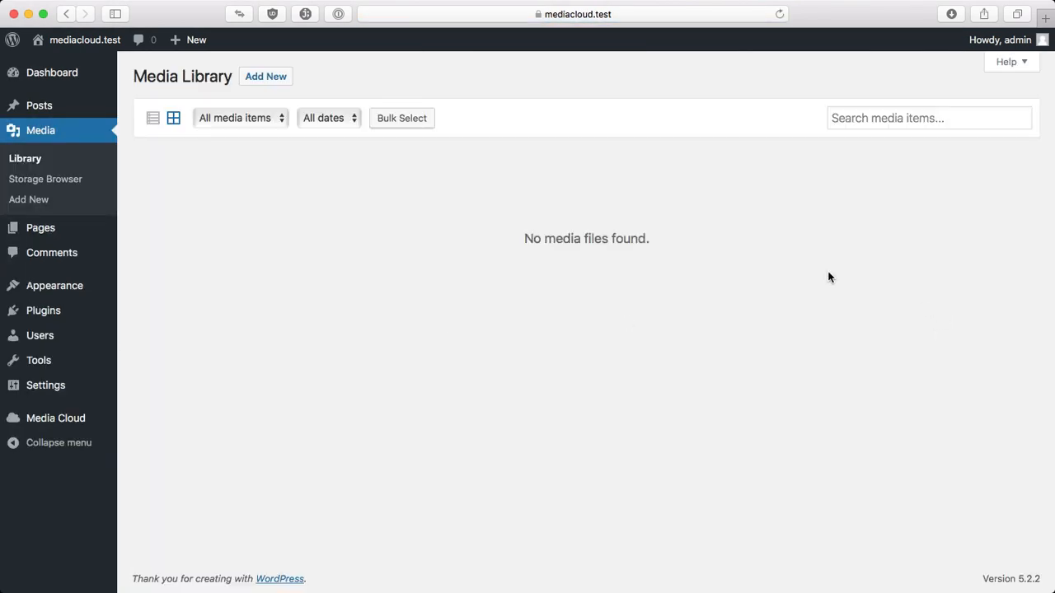
{"action": "mouse_move", "coordinate": [71, 416]}
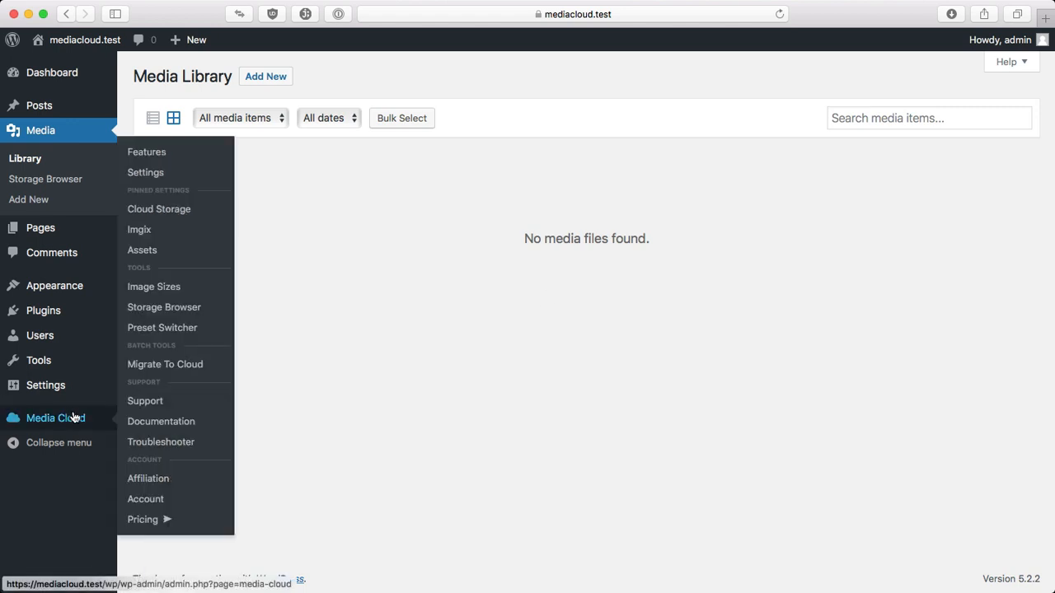
{"action": "left_click", "coordinate": [169, 208]}
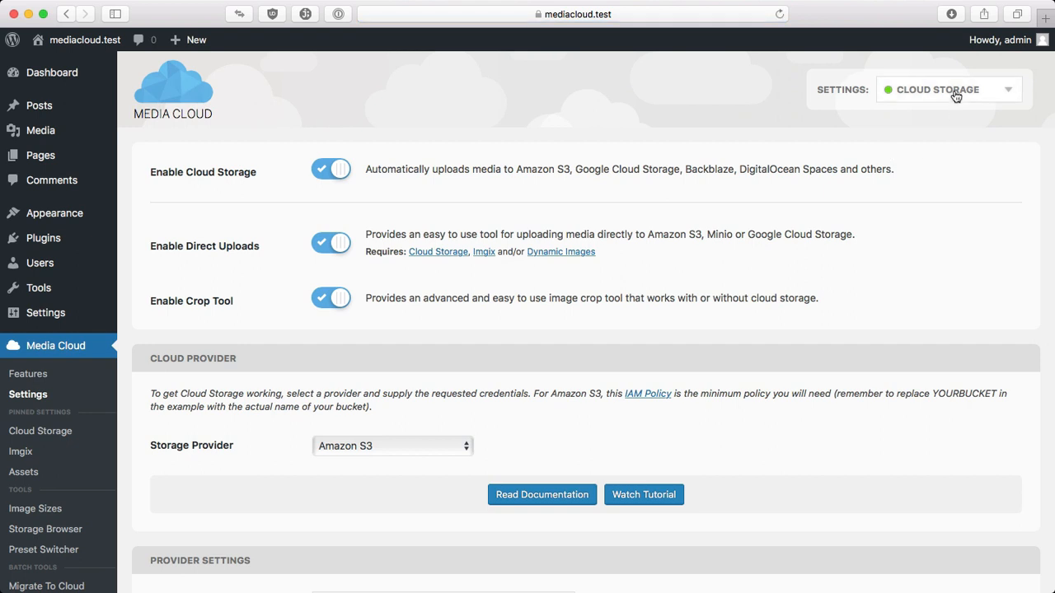
{"action": "left_click", "coordinate": [955, 97]}
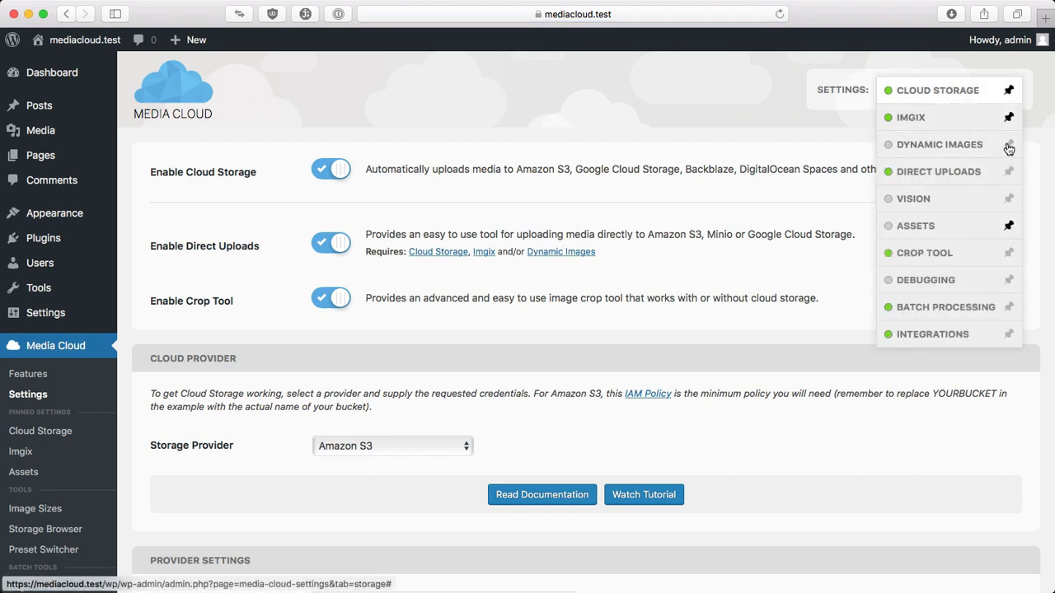
{"action": "left_click", "coordinate": [1008, 175]}
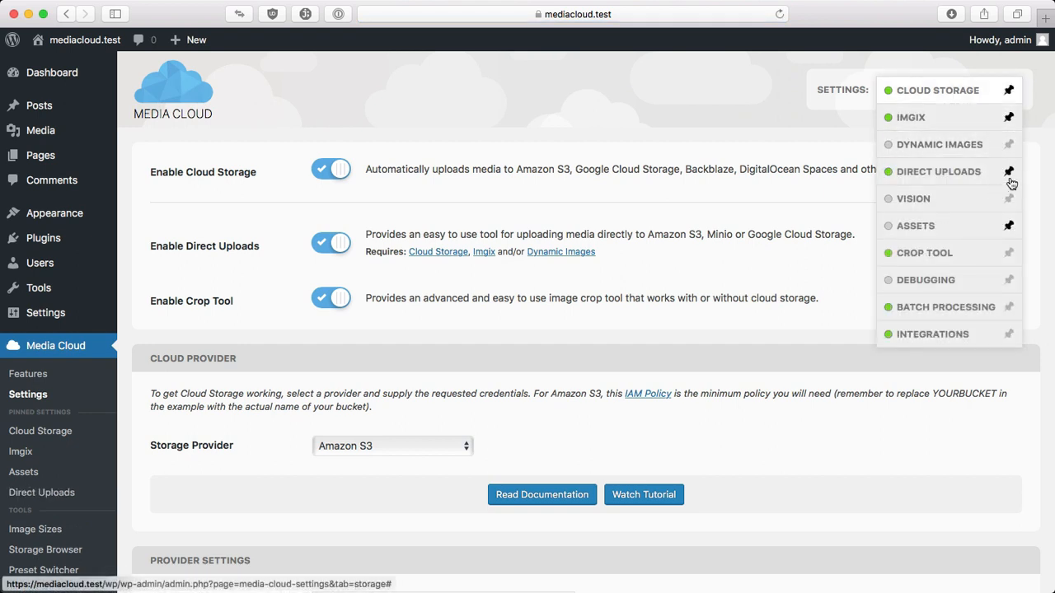
Review the Amazon S3 provider settings for Cloud Storage and open the Direct Uploads settings
{"action": "scroll", "coordinate": [452, 385], "scroll_direction": "down", "scroll_amount": 5}
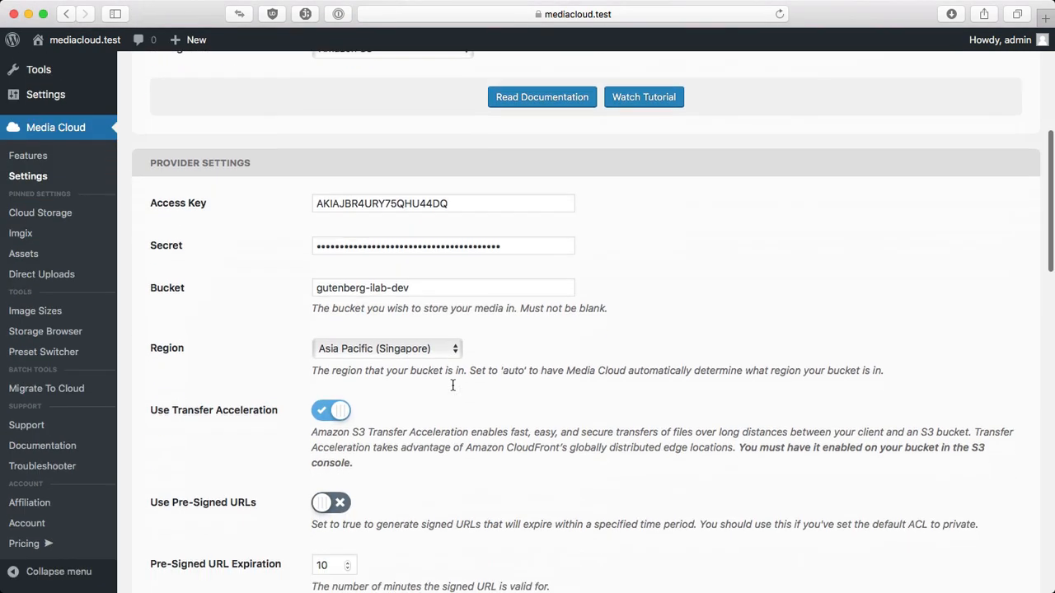
{"action": "scroll", "coordinate": [453, 385], "scroll_direction": "down", "scroll_amount": 1}
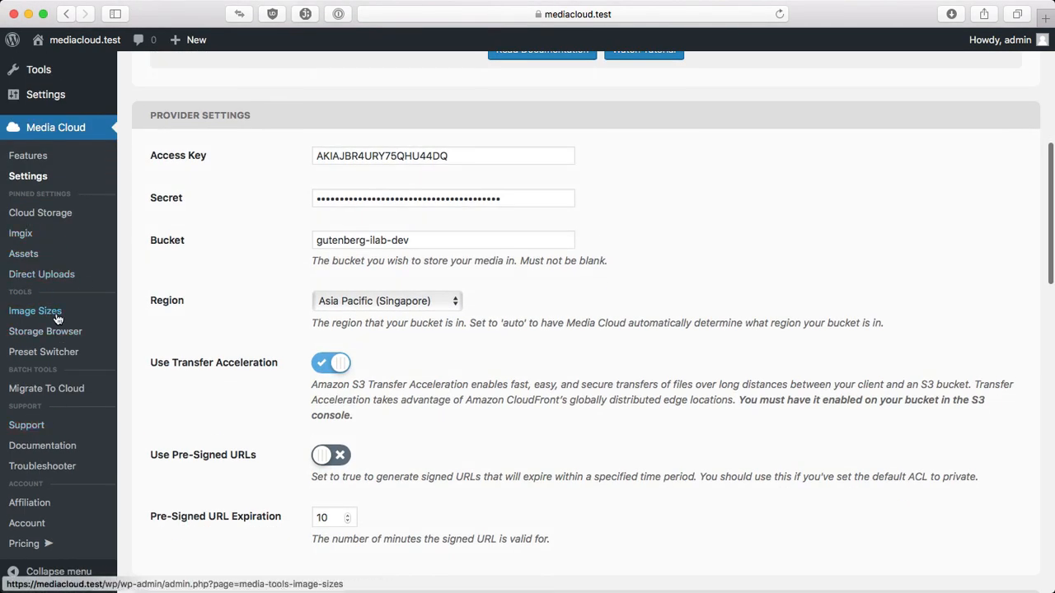
{"action": "scroll", "coordinate": [49, 351], "scroll_direction": "up", "scroll_amount": 5}
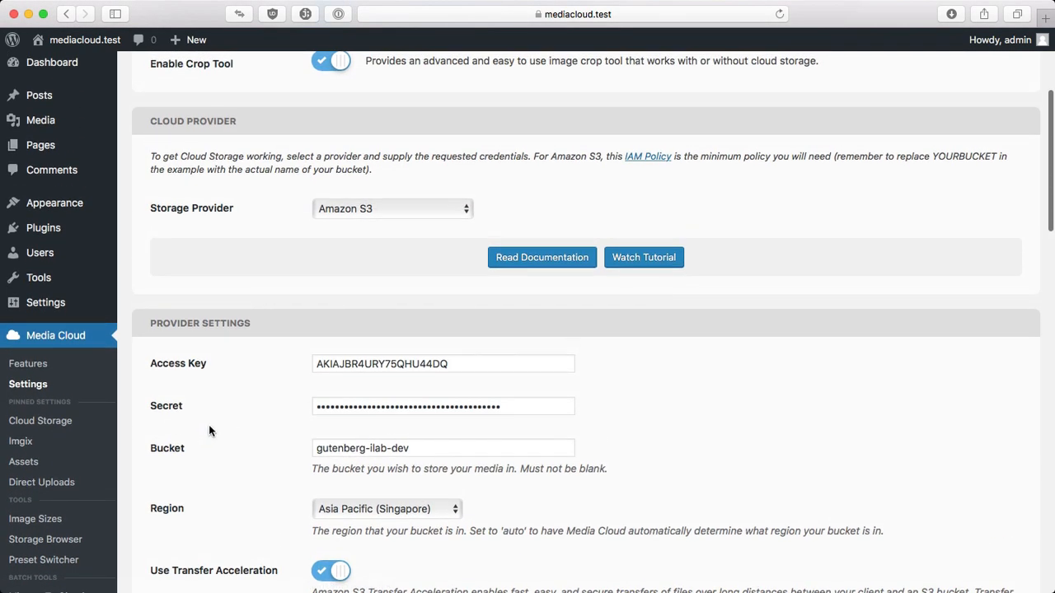
{"action": "left_click", "coordinate": [79, 480]}
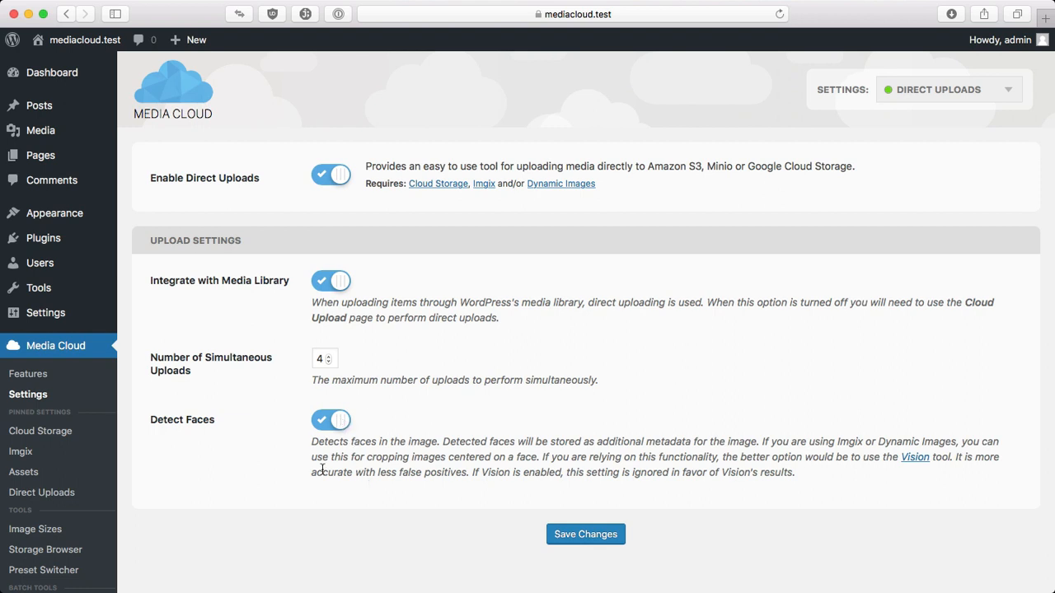
Open the media library and upload the batch of sample images from the local folder
{"action": "mouse_move", "coordinate": [72, 137]}
{"action": "left_click", "coordinate": [134, 133]}
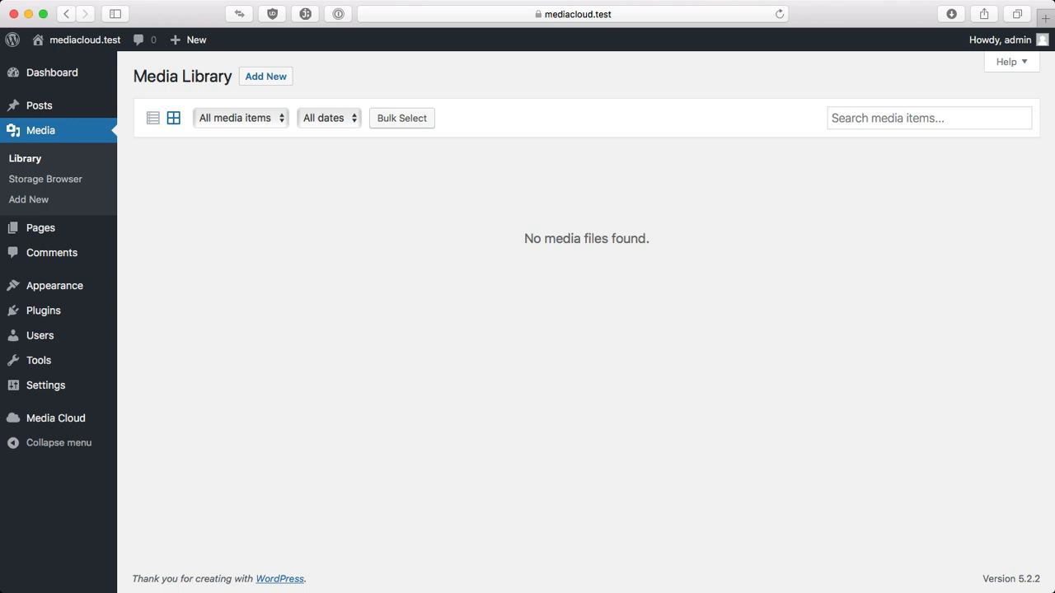
{"action": "key", "text": "super+Tab"}
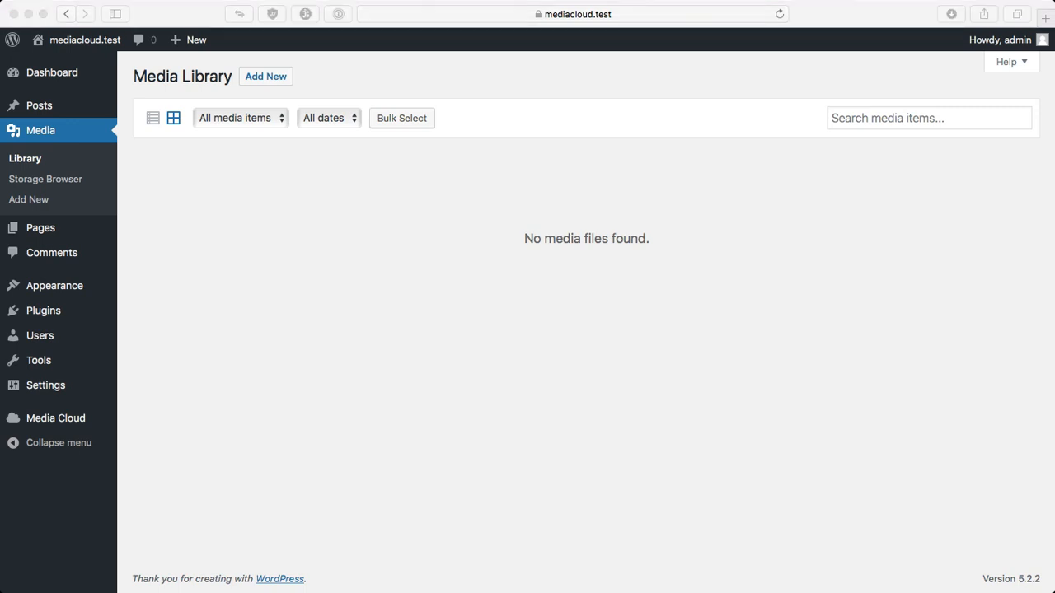
{"action": "left_click_drag", "start_coordinate": [561, 230], "coordinate": [384, 172]}
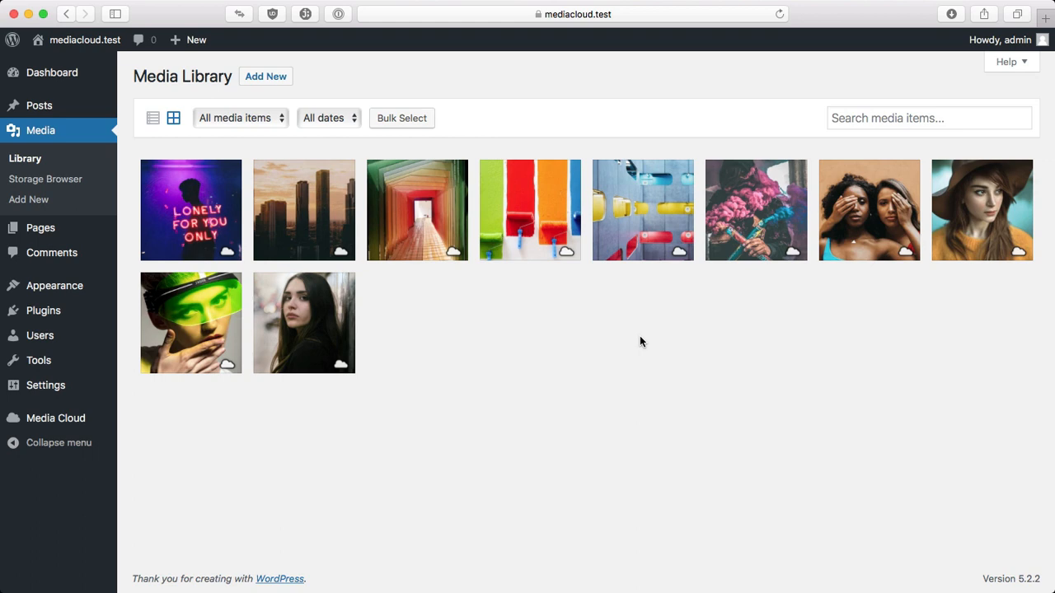
Open the portrait of the dark-haired woman in black for cropping and review the image sizes from Medium to YouTube
{"action": "left_click", "coordinate": [339, 313]}
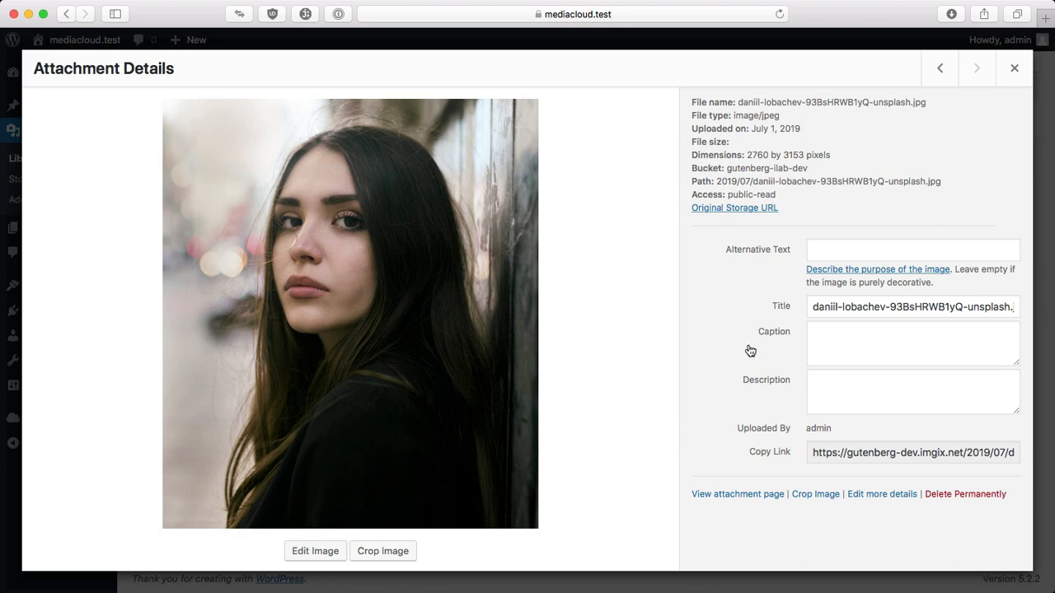
{"action": "left_click", "coordinate": [395, 559]}
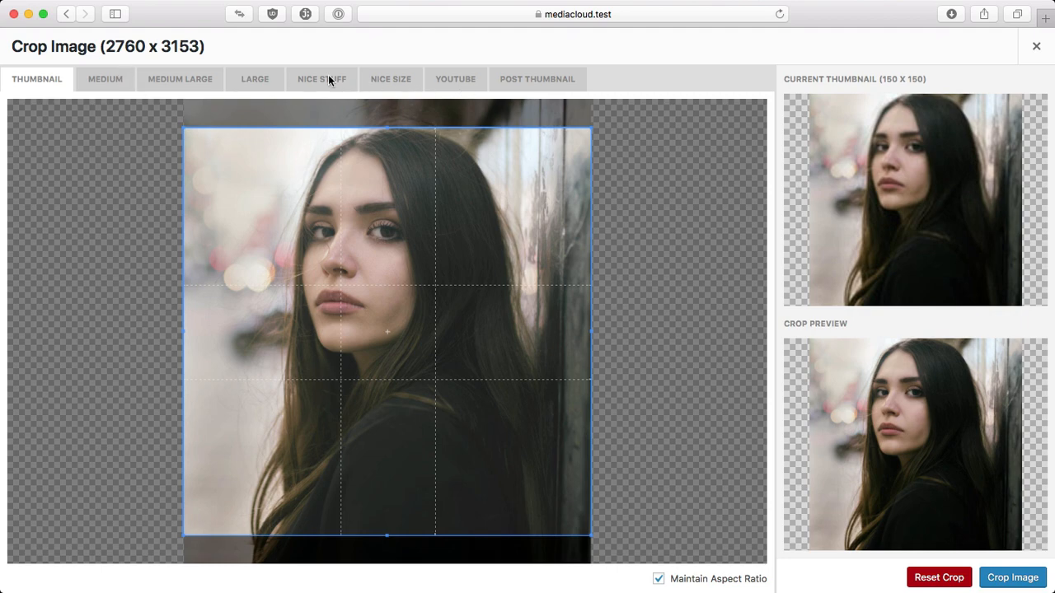
{"action": "left_click", "coordinate": [123, 83]}
{"action": "left_click", "coordinate": [202, 85]}
{"action": "left_click", "coordinate": [260, 82]}
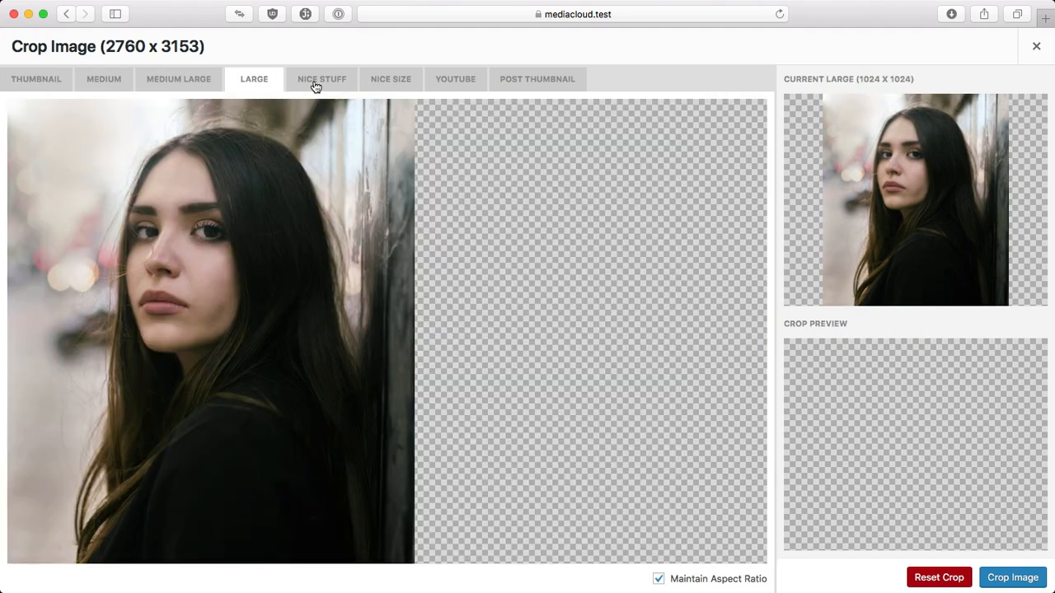
{"action": "left_click", "coordinate": [318, 83]}
{"action": "left_click", "coordinate": [391, 84]}
{"action": "left_click", "coordinate": [467, 86]}
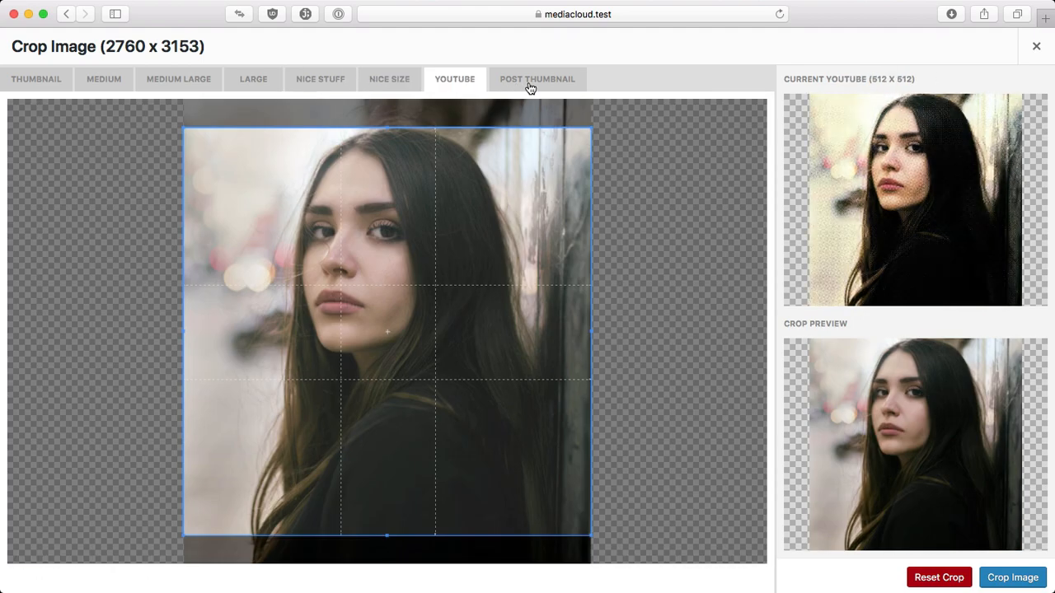
Crop the Thumbnail size to a square around the woman's head and shoulders and apply the crop
{"action": "left_click", "coordinate": [34, 80]}
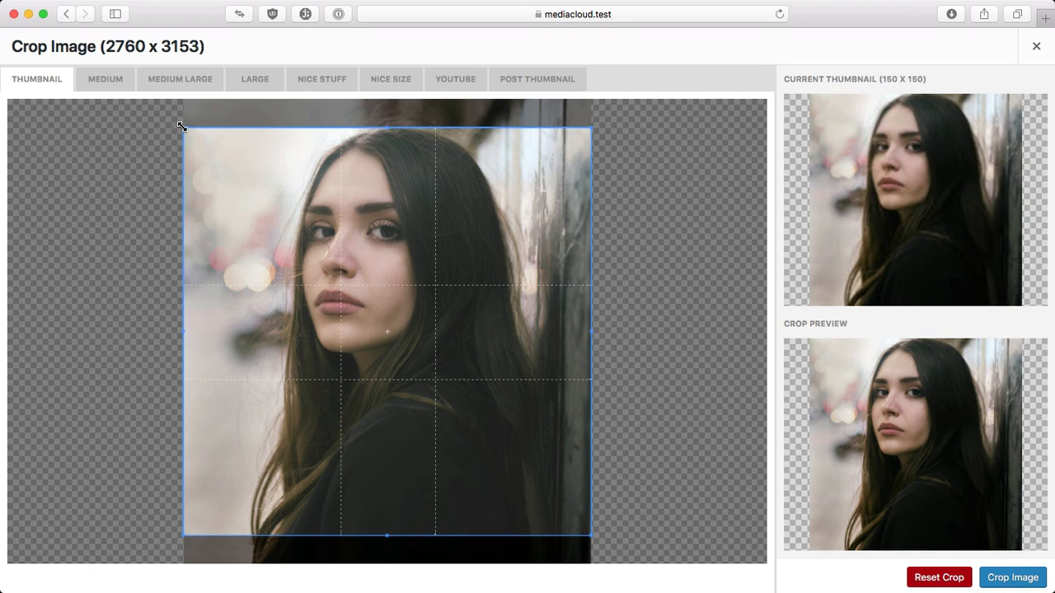
{"action": "left_click_drag", "start_coordinate": [184, 126], "coordinate": [326, 271]}
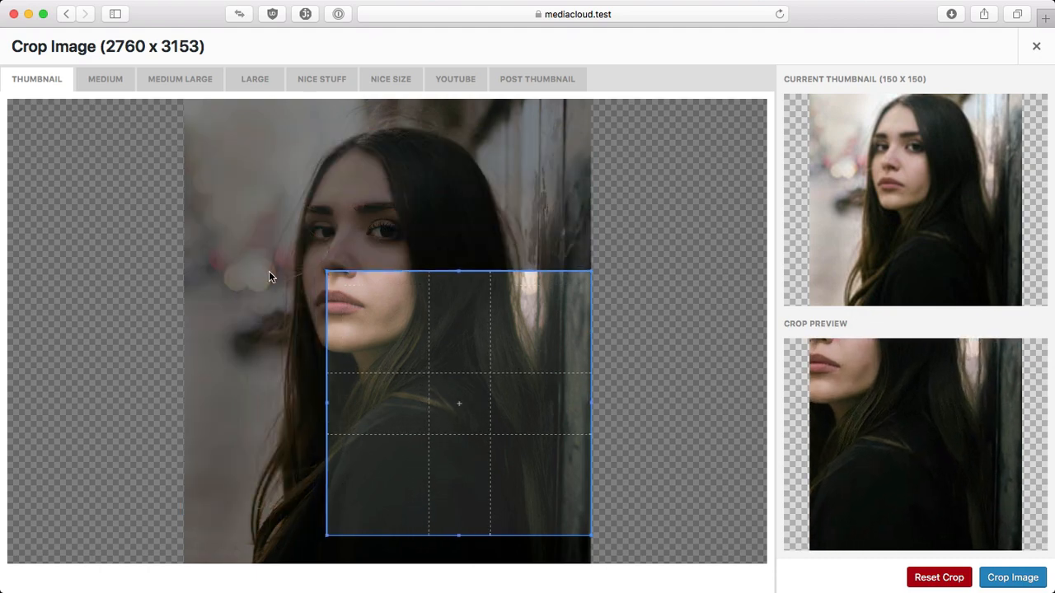
{"action": "left_click_drag", "start_coordinate": [480, 351], "coordinate": [396, 205]}
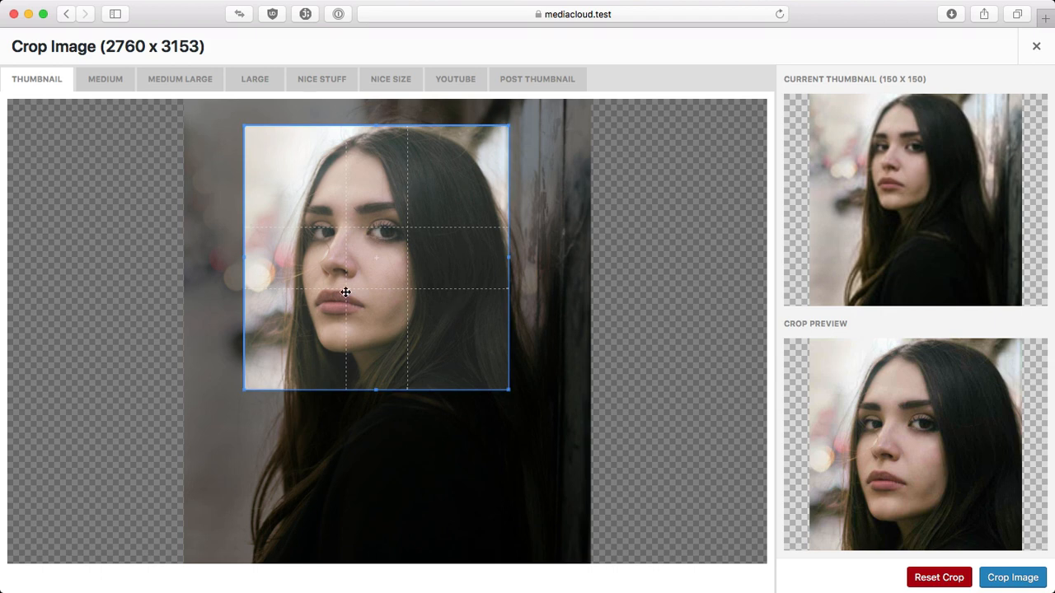
{"action": "left_click_drag", "start_coordinate": [508, 392], "coordinate": [452, 378]}
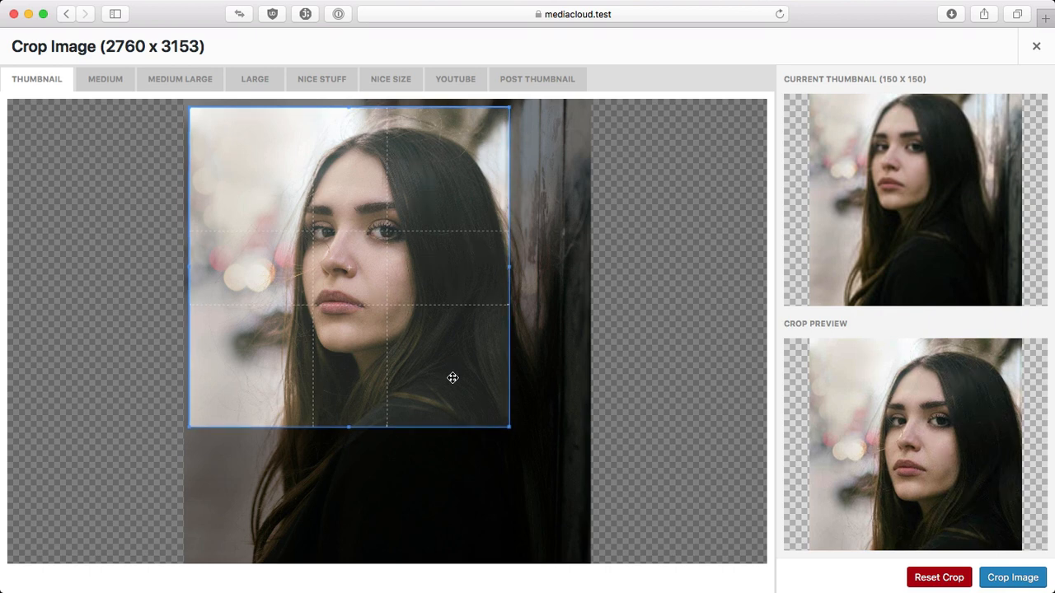
{"action": "left_click_drag", "start_coordinate": [509, 428], "coordinate": [485, 401]}
{"action": "left_click_drag", "start_coordinate": [437, 327], "coordinate": [457, 340]}
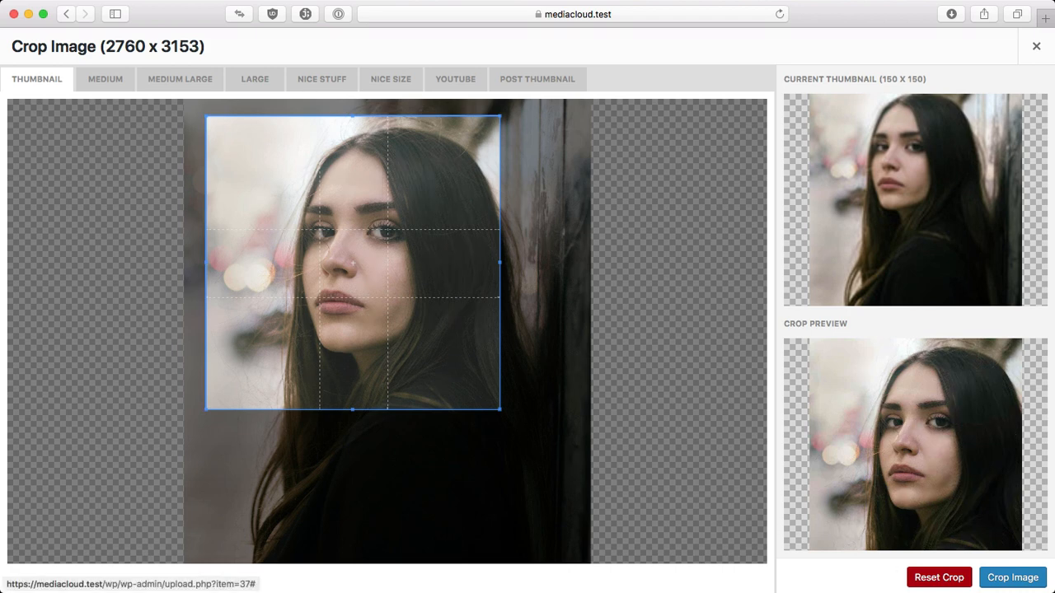
{"action": "left_click", "coordinate": [1013, 577]}
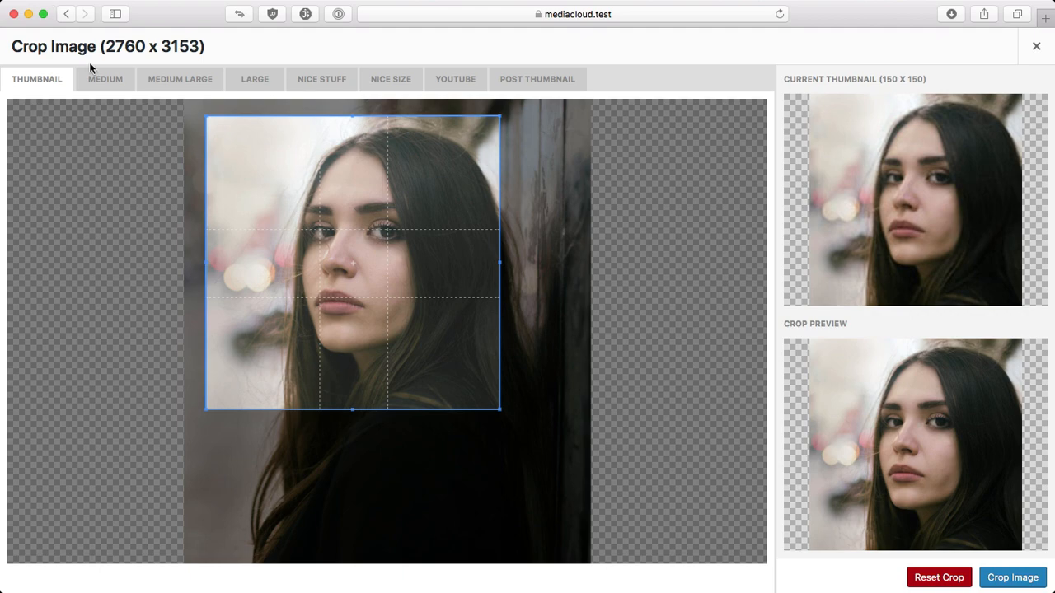
Select the Large size and extend its crop area to the image's upper-right corner, keeping the aspect ratio locked
{"action": "left_click", "coordinate": [113, 80]}
{"action": "left_click", "coordinate": [183, 82]}
{"action": "left_click", "coordinate": [242, 83]}
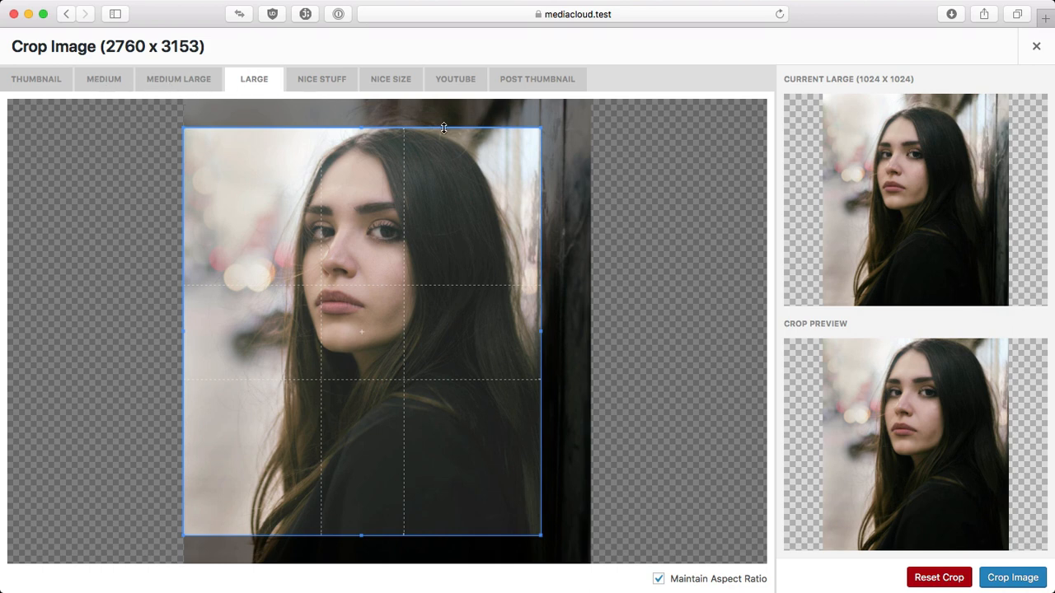
{"action": "left_click_drag", "start_coordinate": [537, 129], "coordinate": [591, 98]}
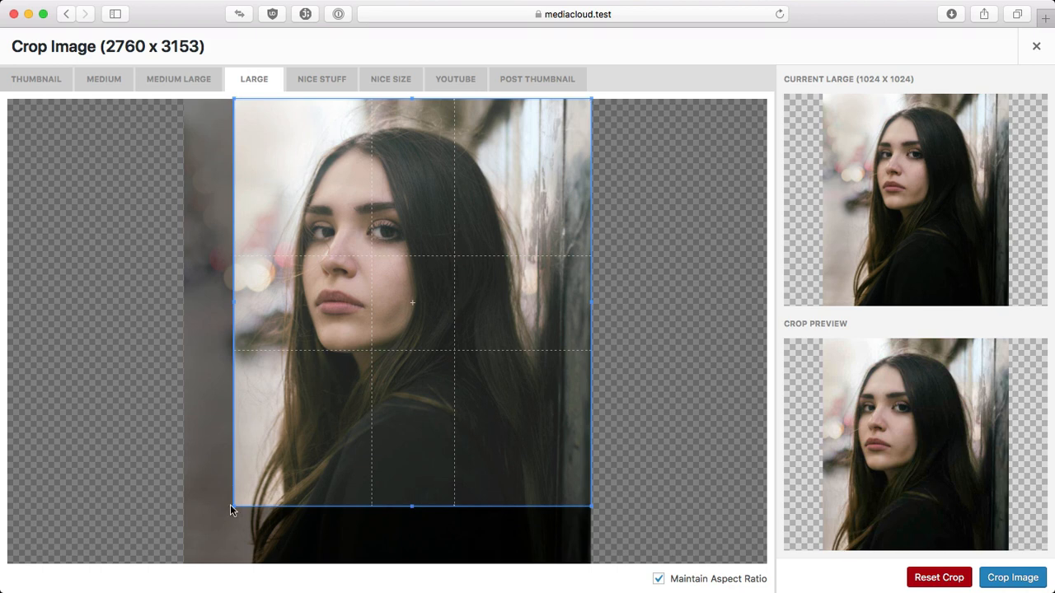
{"action": "left_click_drag", "start_coordinate": [230, 503], "coordinate": [155, 511]}
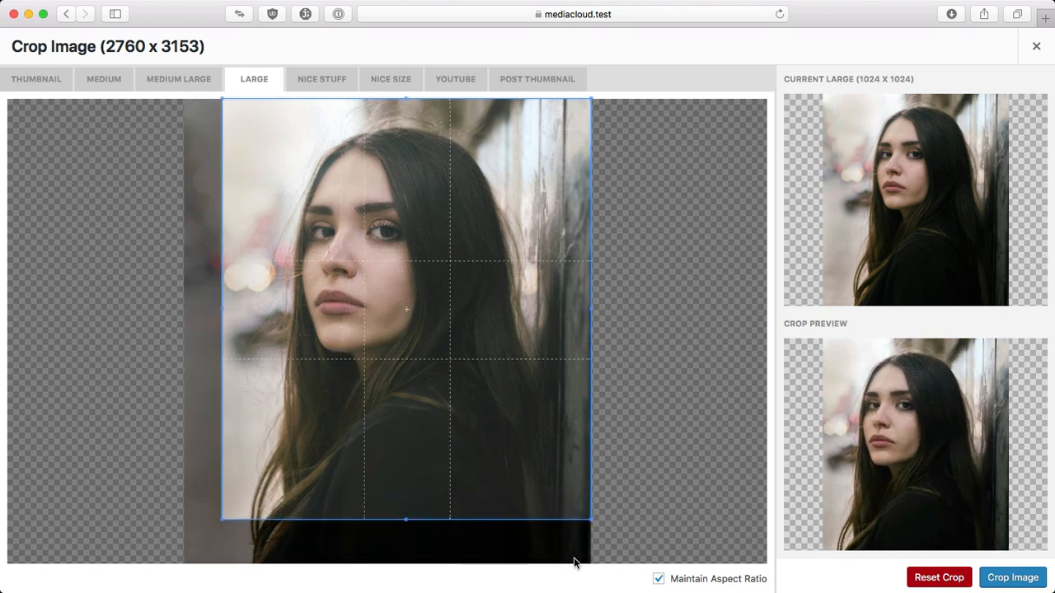
Crop the Large size to a full-width landscape band around the face with Maintain Aspect Ratio off, and close the crop tool
{"action": "left_click", "coordinate": [658, 579]}
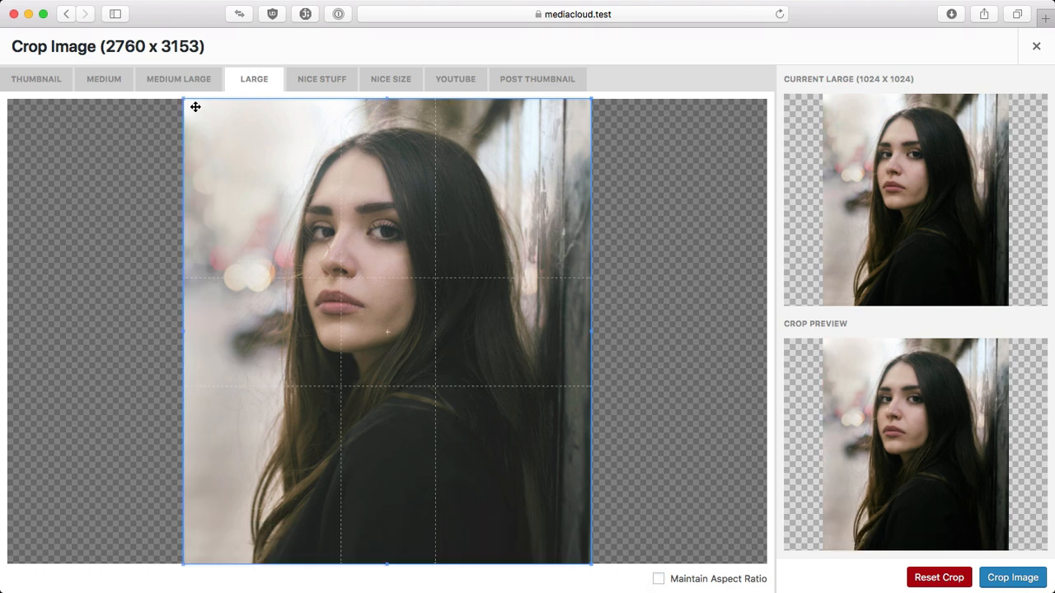
{"action": "left_click_drag", "start_coordinate": [184, 102], "coordinate": [117, 338]}
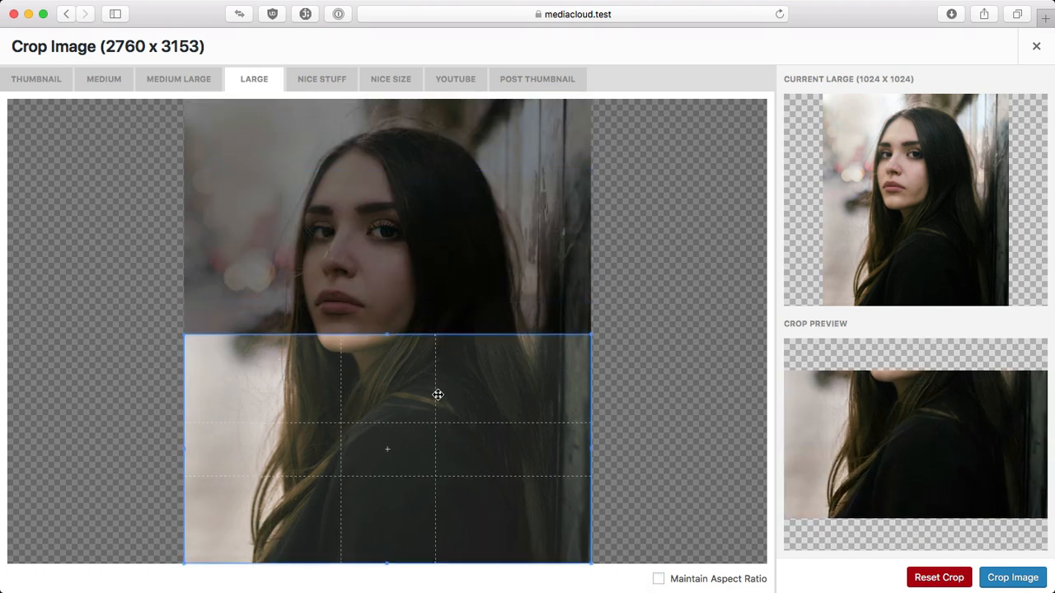
{"action": "left_click_drag", "start_coordinate": [438, 396], "coordinate": [426, 210]}
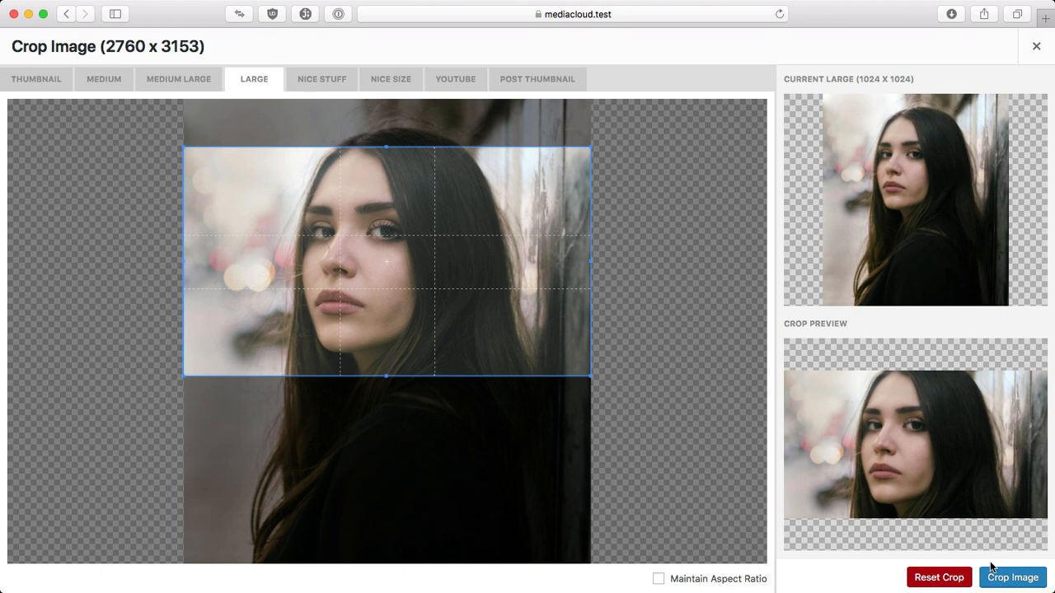
{"action": "left_click", "coordinate": [1026, 579]}
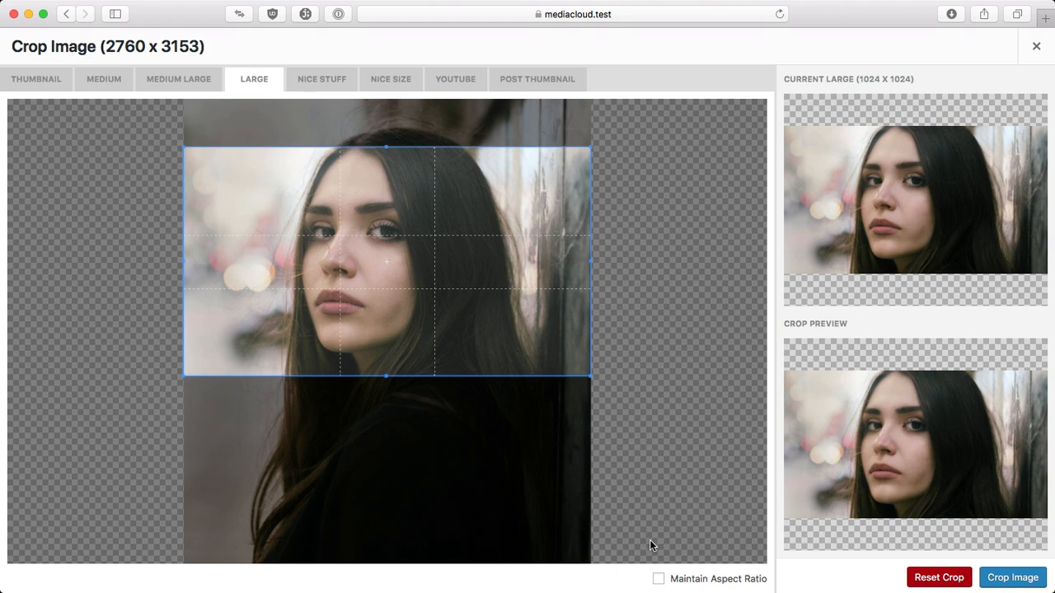
{"action": "left_click", "coordinate": [658, 579]}
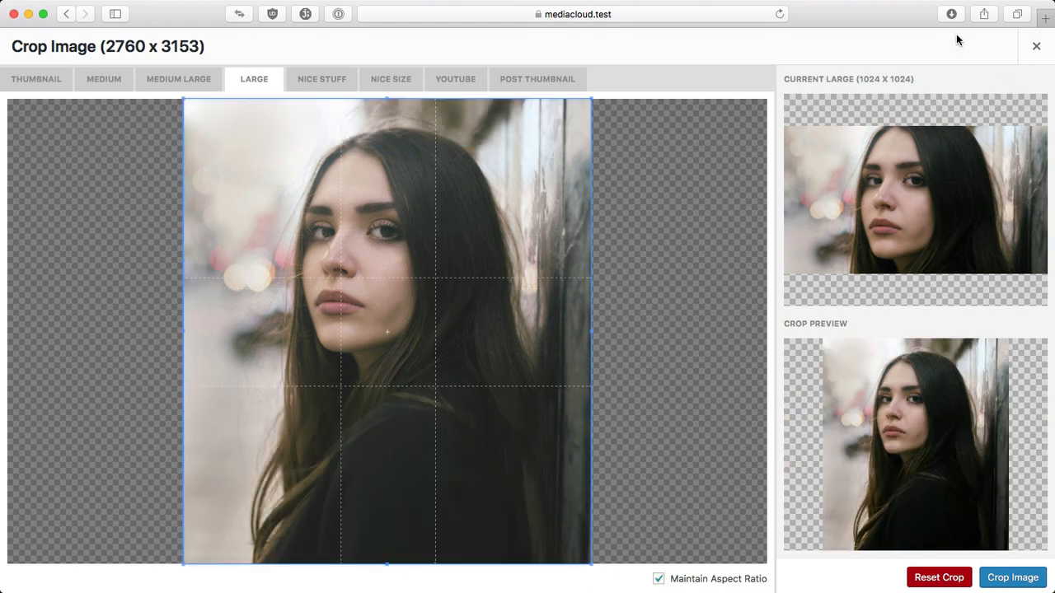
{"action": "left_click", "coordinate": [1037, 48]}
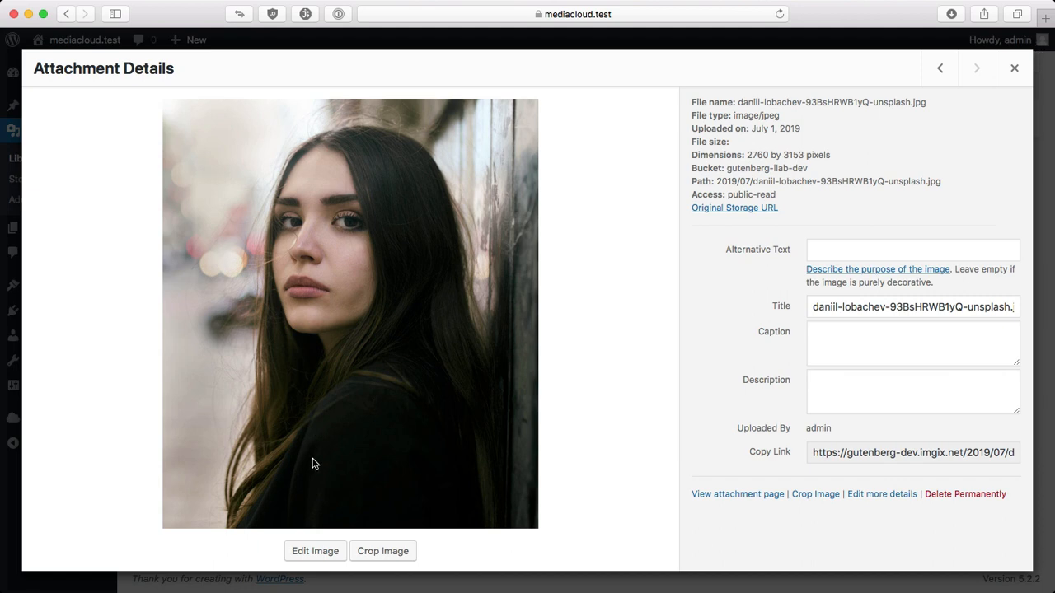
Open the portrait for editing and review its Source Image, Thumbnail, Medium and Large versions, ending on Nice Size
{"action": "left_click", "coordinate": [330, 557]}
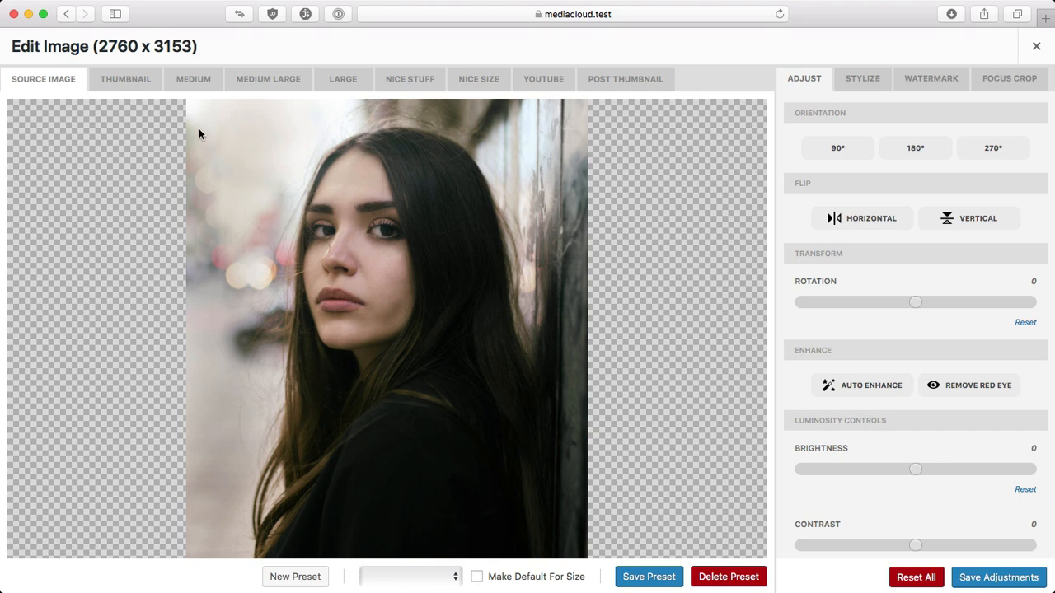
{"action": "left_click", "coordinate": [140, 81]}
{"action": "left_click", "coordinate": [196, 83]}
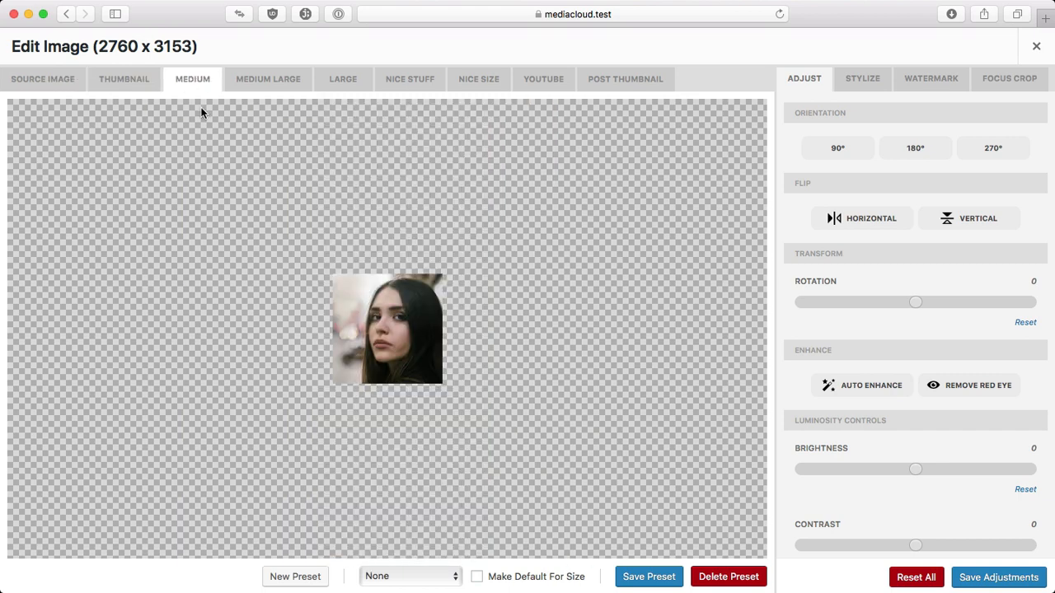
{"action": "left_click", "coordinate": [341, 81]}
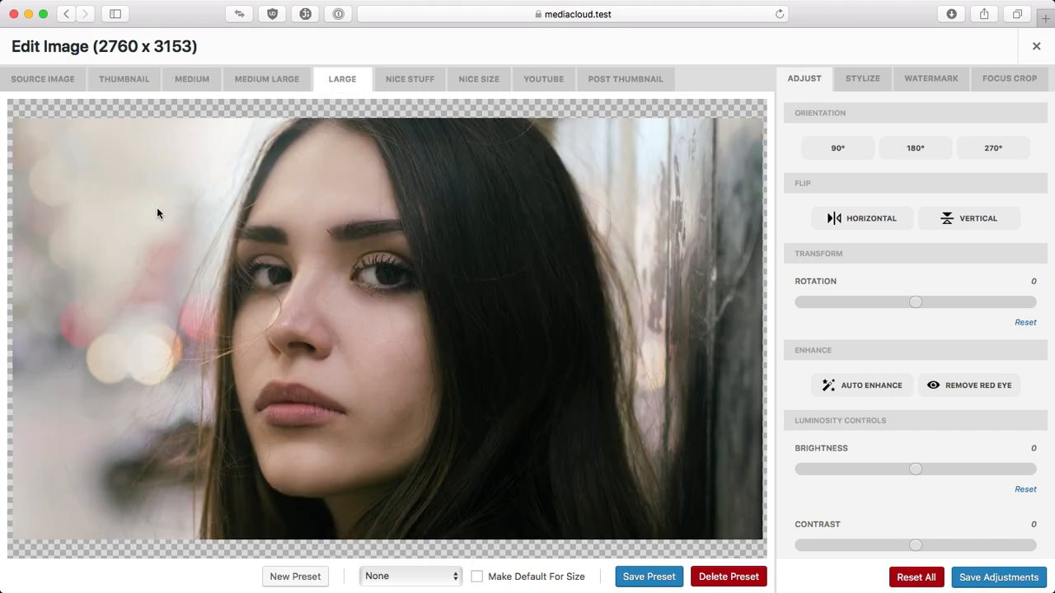
{"action": "left_click", "coordinate": [36, 83]}
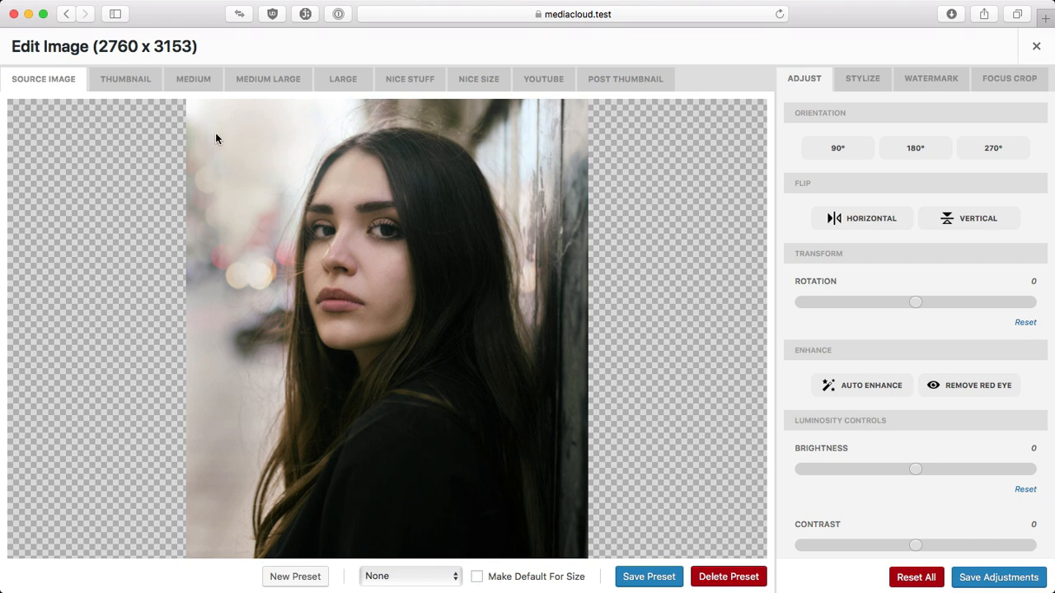
{"action": "left_click", "coordinate": [122, 87]}
{"action": "left_click", "coordinate": [62, 88]}
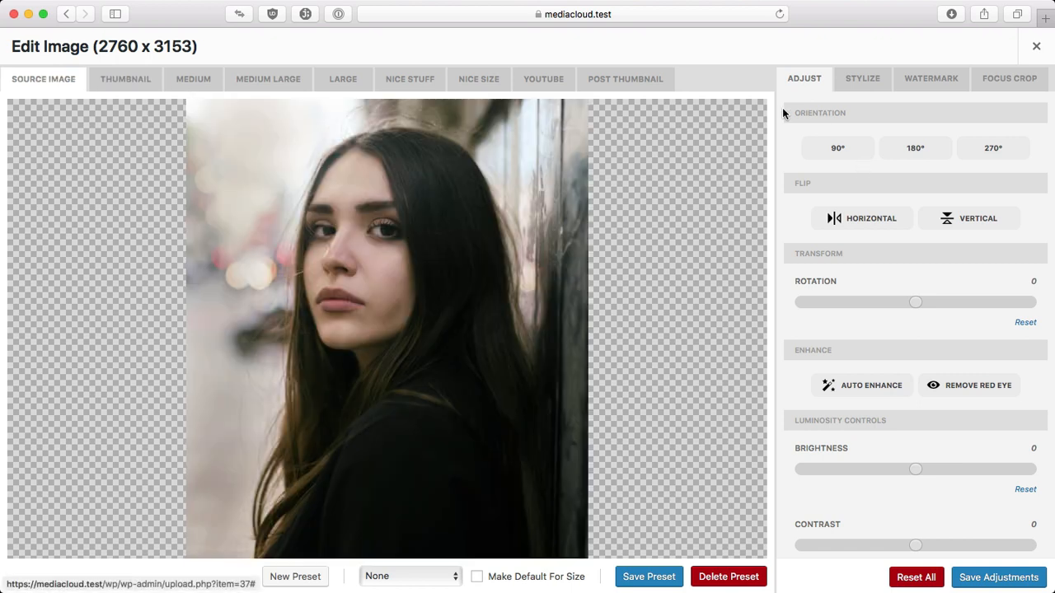
{"action": "left_click", "coordinate": [502, 85]}
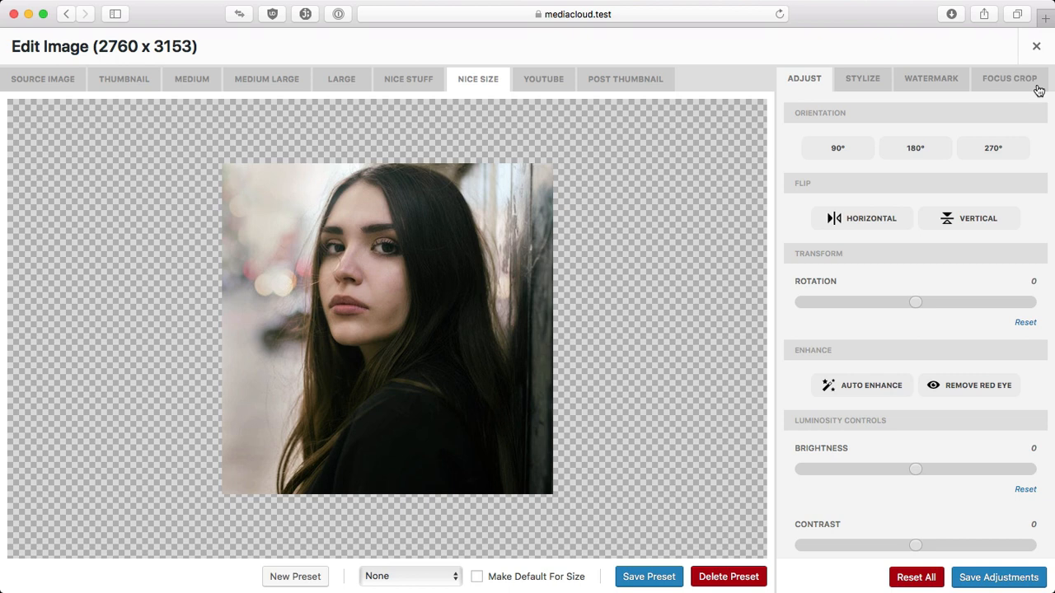
Try a 180° orientation and a horizontal flip on the Nice Size version, reverting each adjustment
{"action": "left_click", "coordinate": [865, 79]}
{"action": "left_click", "coordinate": [820, 86]}
{"action": "left_click", "coordinate": [926, 147]}
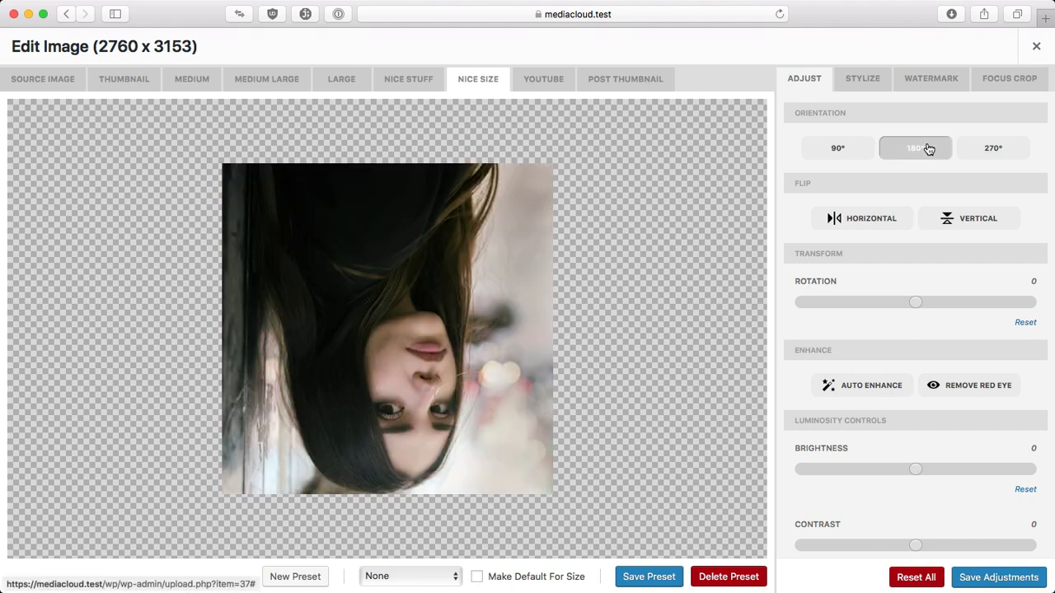
{"action": "left_click", "coordinate": [926, 148]}
{"action": "left_click", "coordinate": [890, 221]}
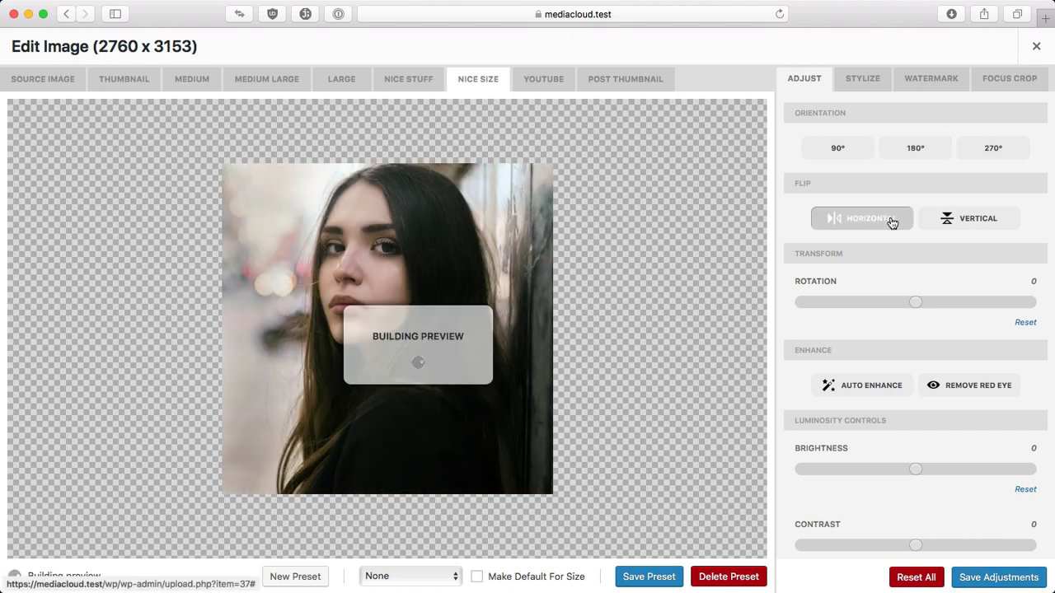
{"action": "left_click", "coordinate": [891, 220]}
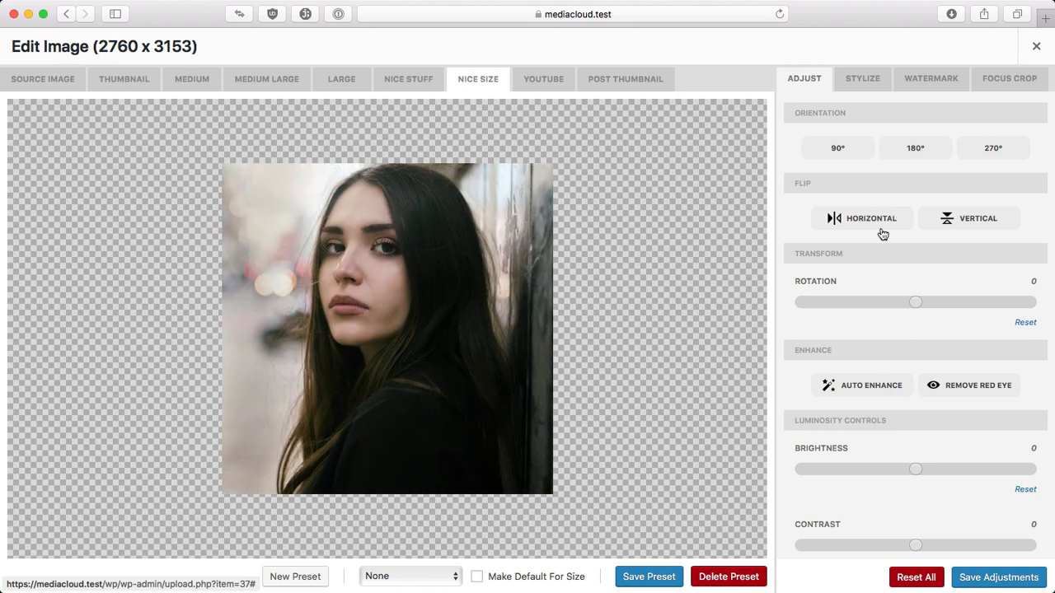
Try rotations of 44 and -45 on the Nice Size version, and reset the rotation
{"action": "left_click_drag", "start_coordinate": [911, 305], "coordinate": [929, 307]}
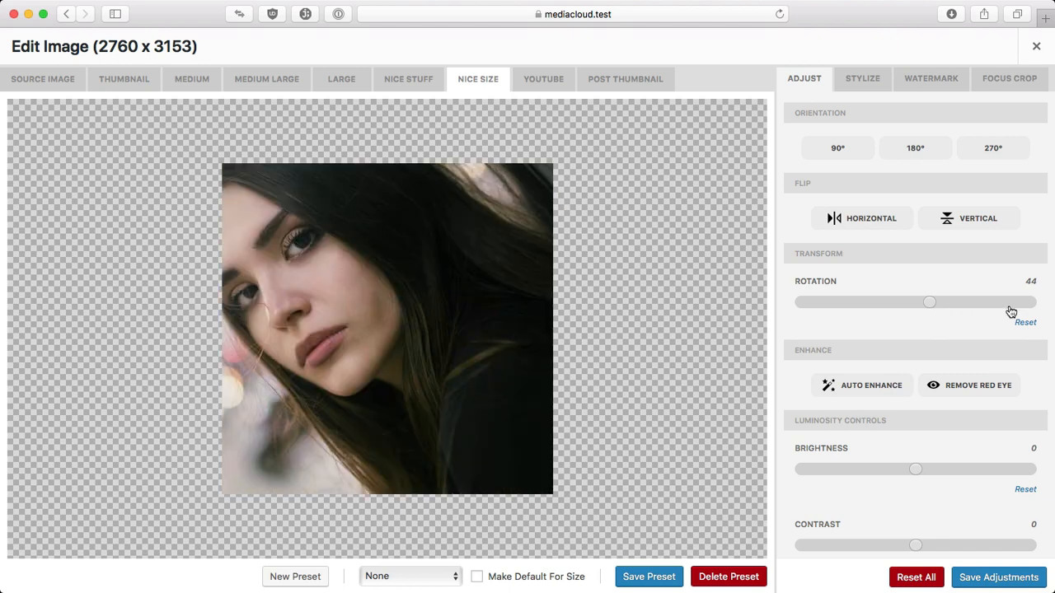
{"action": "left_click", "coordinate": [1031, 281]}
{"action": "type", "text": "-45"}
{"action": "key", "text": "Return"}
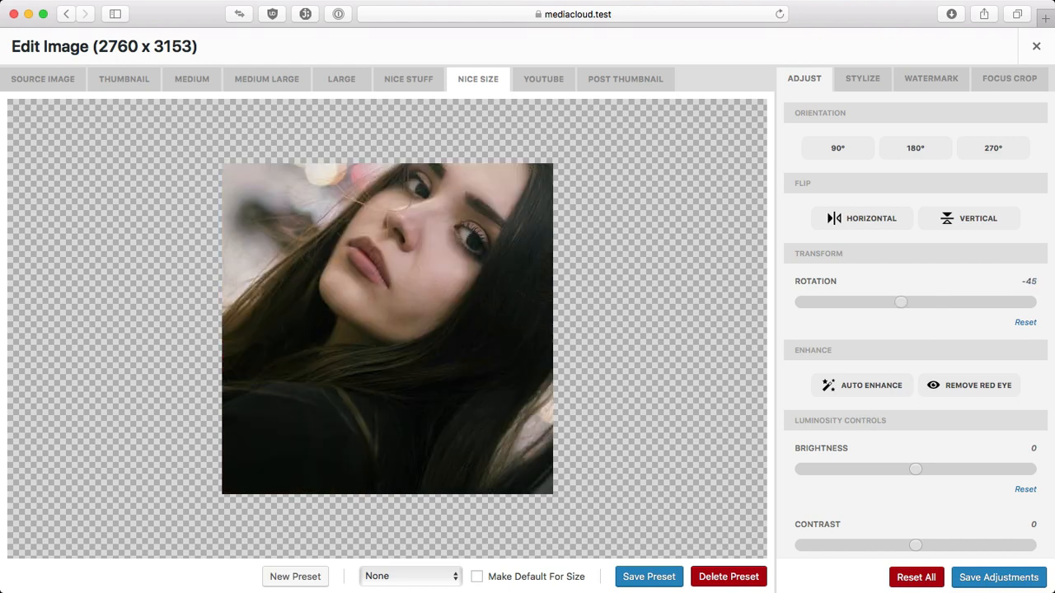
{"action": "left_click", "coordinate": [1022, 325]}
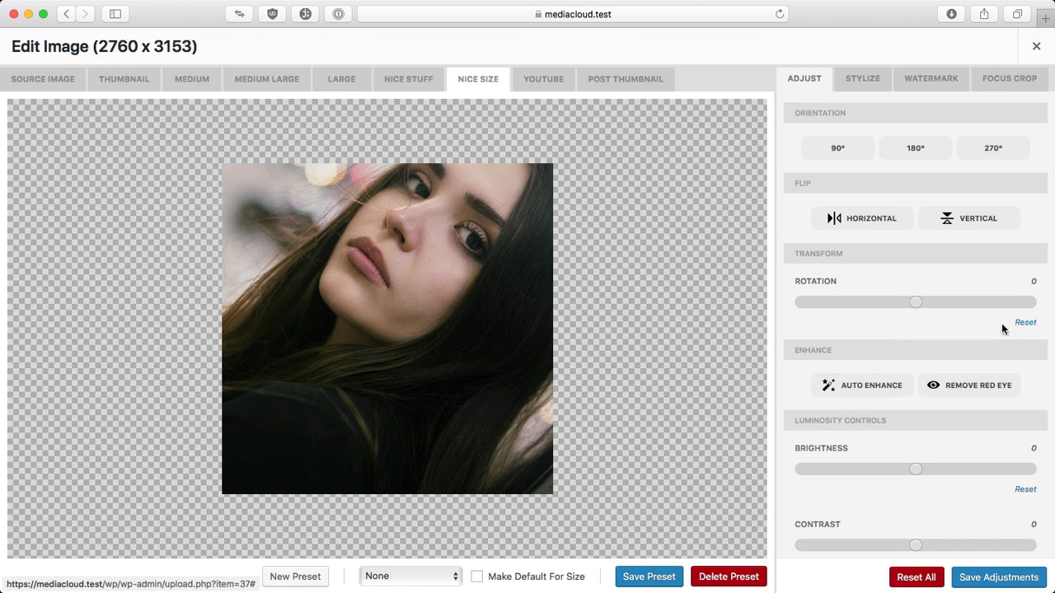
Apply Auto Enhance to the Nice Size version of the portrait
{"action": "left_click", "coordinate": [875, 392]}
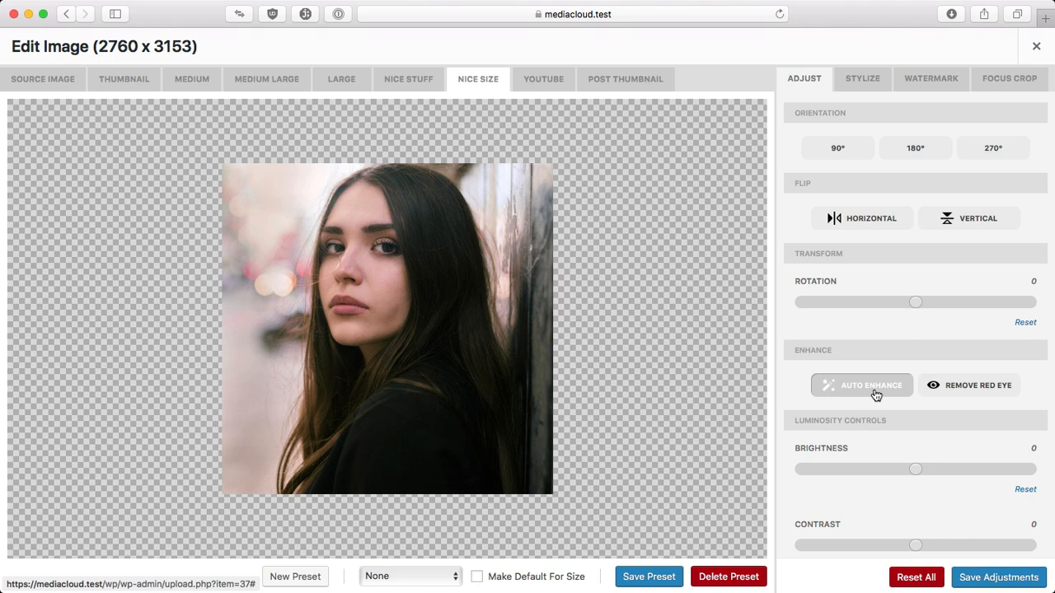
Try a Sharpen value of 80 on the Nice Size version of the portrait, and return it to 0
{"action": "scroll", "coordinate": [875, 396], "scroll_direction": "down", "scroll_amount": 1}
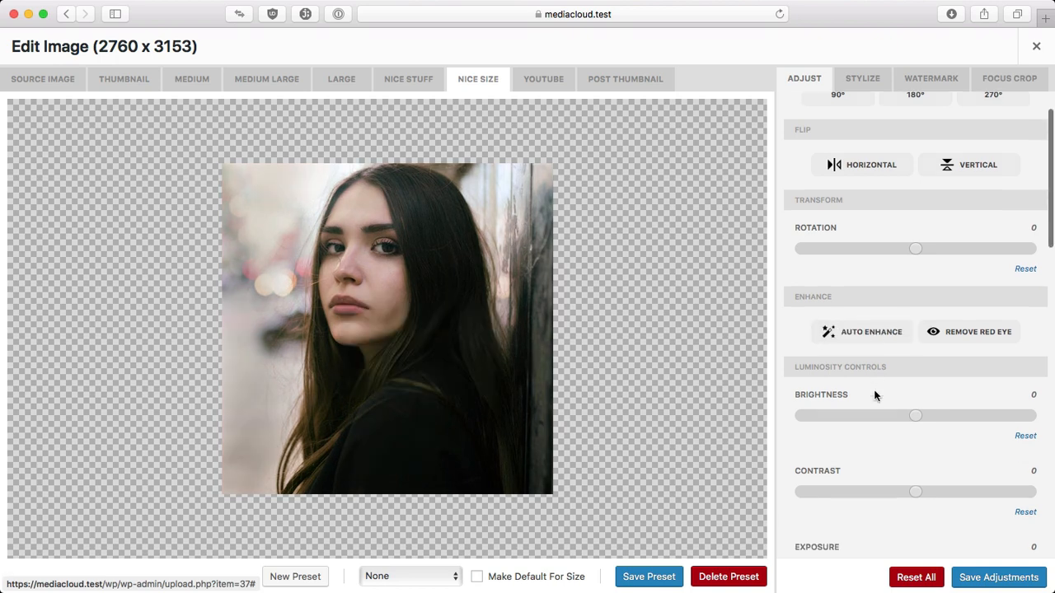
{"action": "scroll", "coordinate": [875, 396], "scroll_direction": "down", "scroll_amount": 2}
{"action": "scroll", "coordinate": [876, 395], "scroll_direction": "down", "scroll_amount": 1}
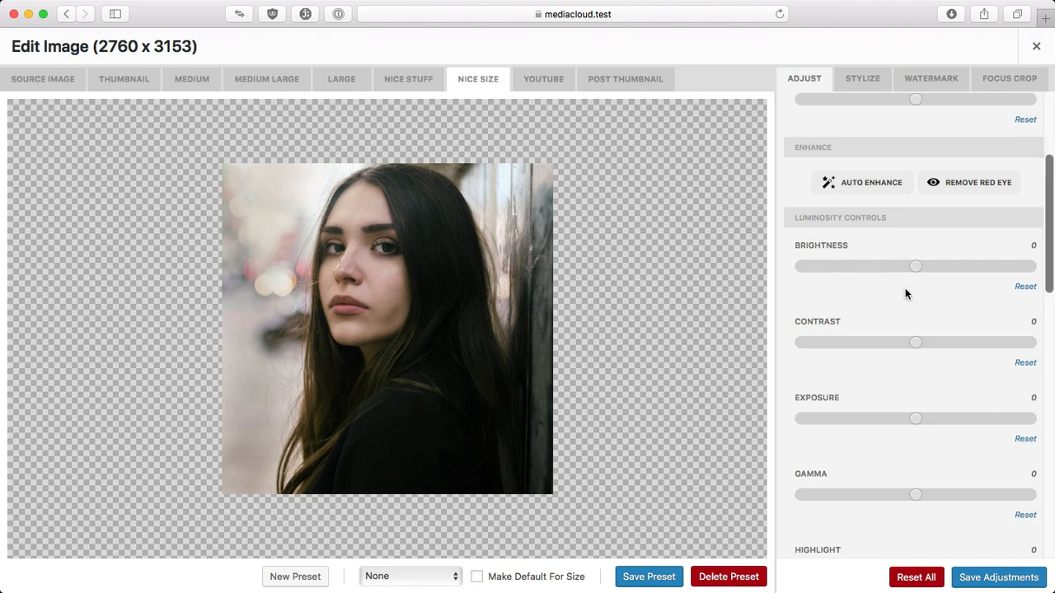
{"action": "scroll", "coordinate": [915, 313], "scroll_direction": "down", "scroll_amount": 3}
{"action": "scroll", "coordinate": [944, 357], "scroll_direction": "down", "scroll_amount": 3}
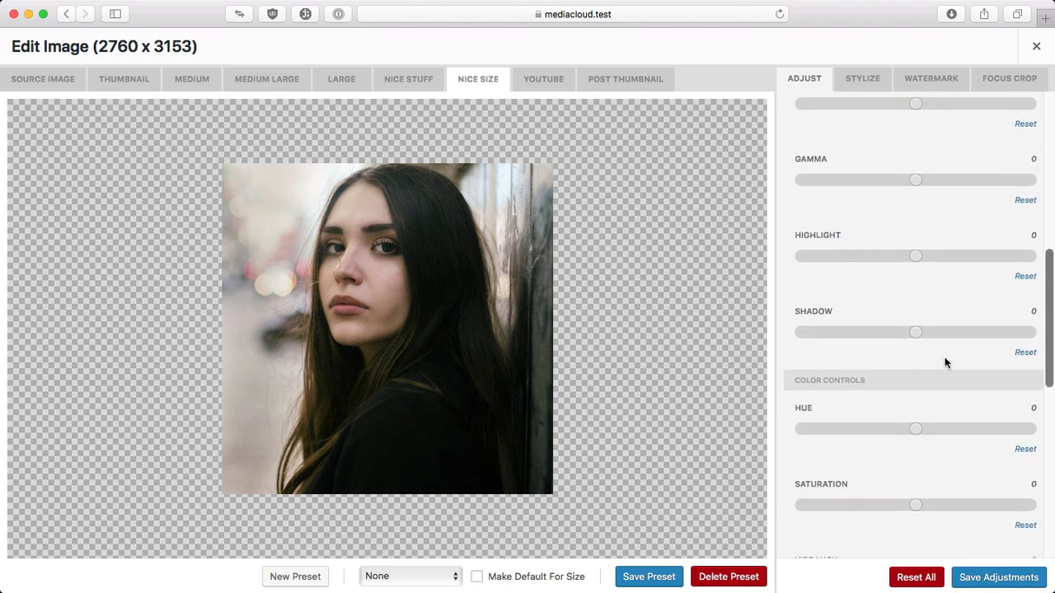
{"action": "scroll", "coordinate": [944, 357], "scroll_direction": "down", "scroll_amount": 2}
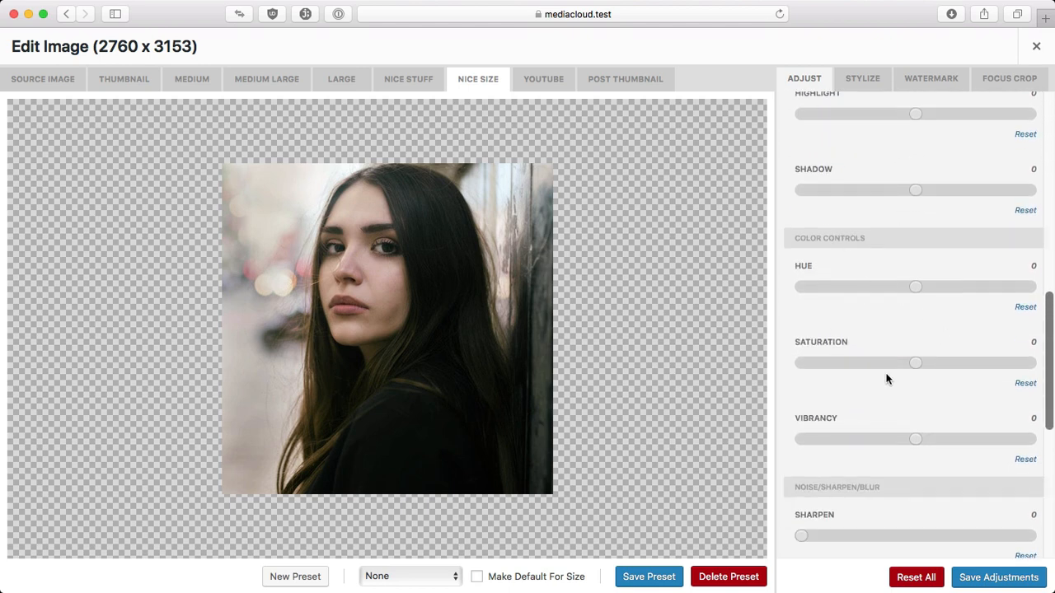
{"action": "scroll", "coordinate": [897, 365], "scroll_direction": "down", "scroll_amount": 4}
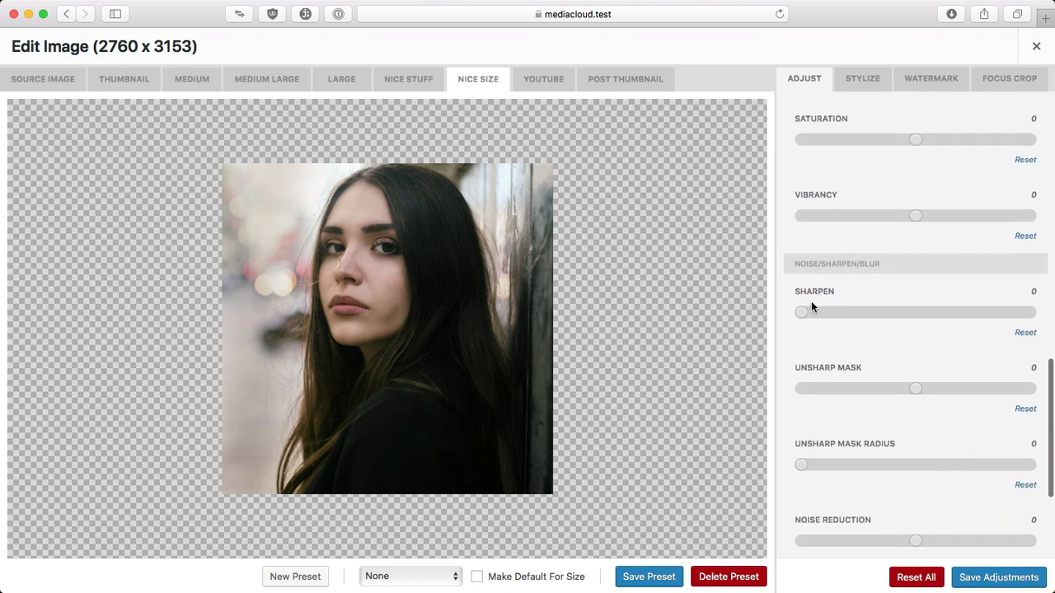
{"action": "left_click_drag", "start_coordinate": [802, 314], "coordinate": [984, 319]}
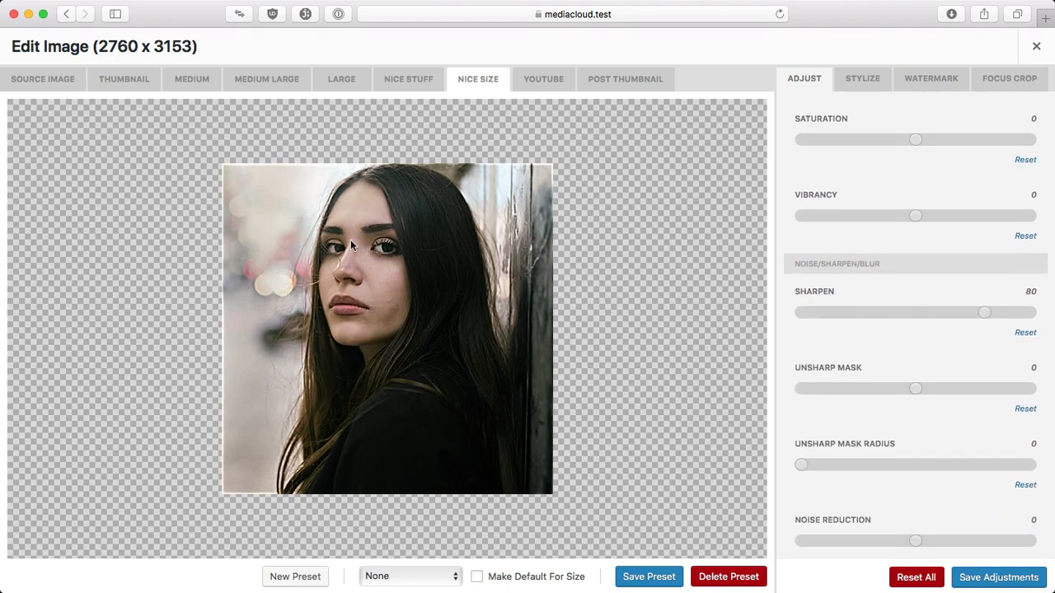
{"action": "left_click_drag", "start_coordinate": [981, 315], "coordinate": [801, 317]}
{"action": "scroll", "coordinate": [848, 320], "scroll_direction": "down", "scroll_amount": 5}
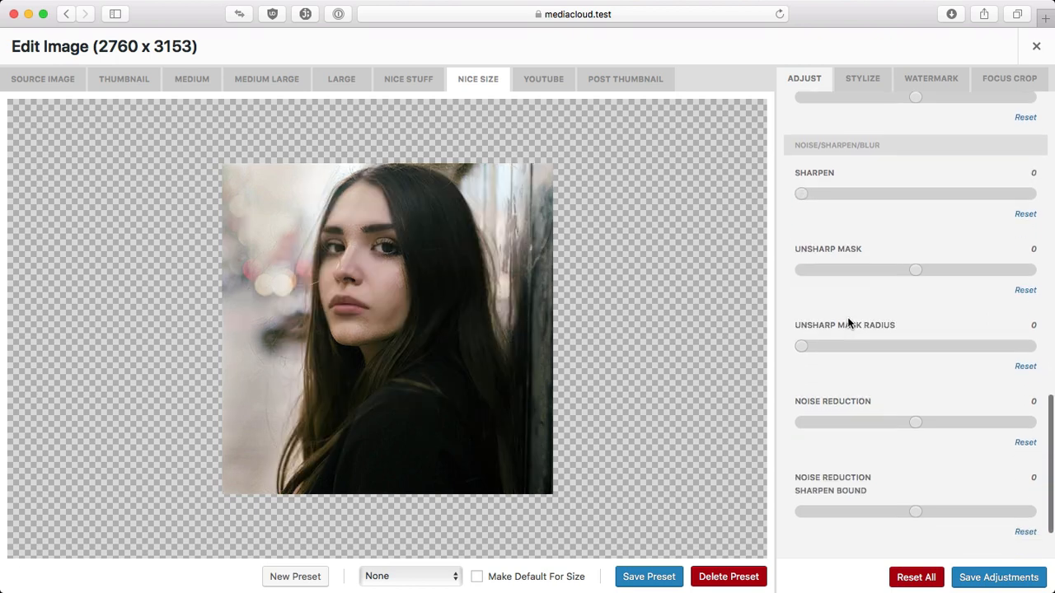
{"action": "mouse_move", "coordinate": [801, 510]}
{"action": "left_mouse_down"}
{"action": "mouse_move", "coordinate": [859, 515]}
{"action": "mouse_move", "coordinate": [792, 515]}
{"action": "left_mouse_up"}
Try a Halftone value of 2 and a strong Pixellate effect on the portrait, returning each to 0
{"action": "left_click", "coordinate": [863, 80]}
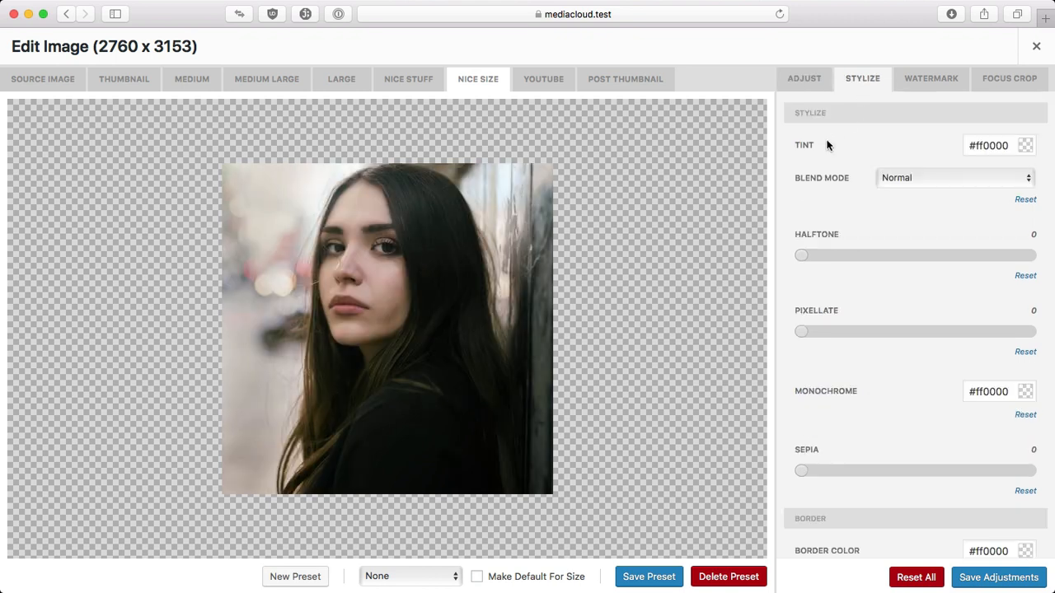
{"action": "scroll", "coordinate": [893, 204], "scroll_direction": "down", "scroll_amount": 1}
{"action": "left_click_drag", "start_coordinate": [801, 258], "coordinate": [806, 257]}
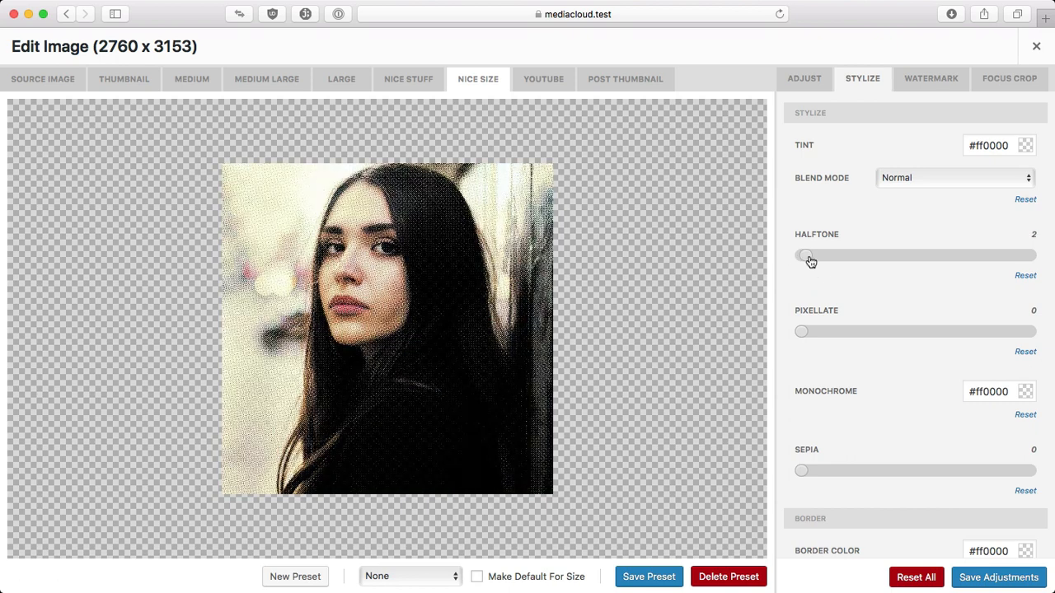
{"action": "left_click_drag", "start_coordinate": [808, 257], "coordinate": [798, 257]}
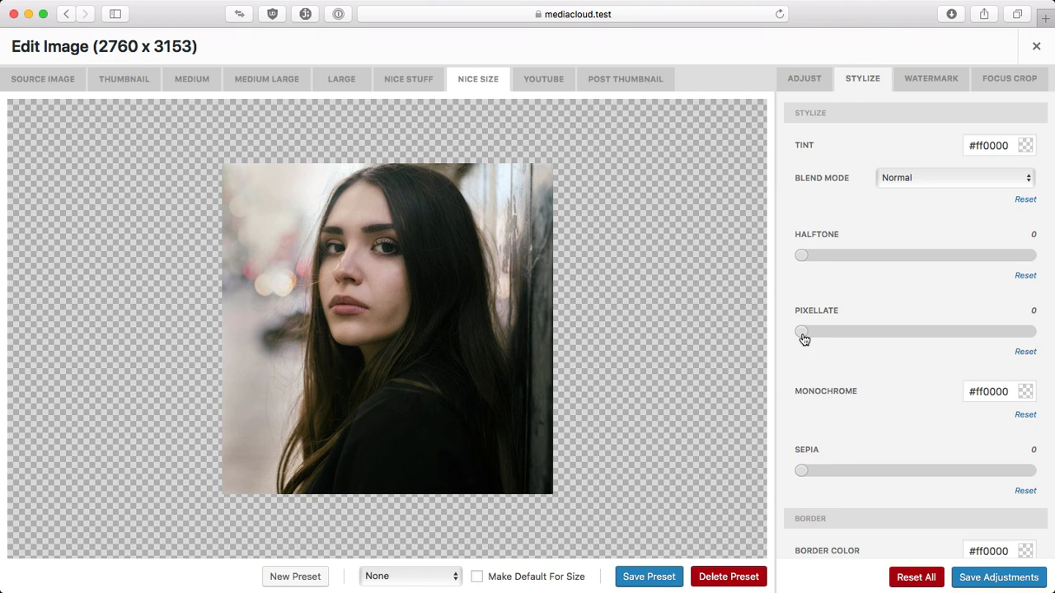
{"action": "left_click_drag", "start_coordinate": [803, 338], "coordinate": [707, 332]}
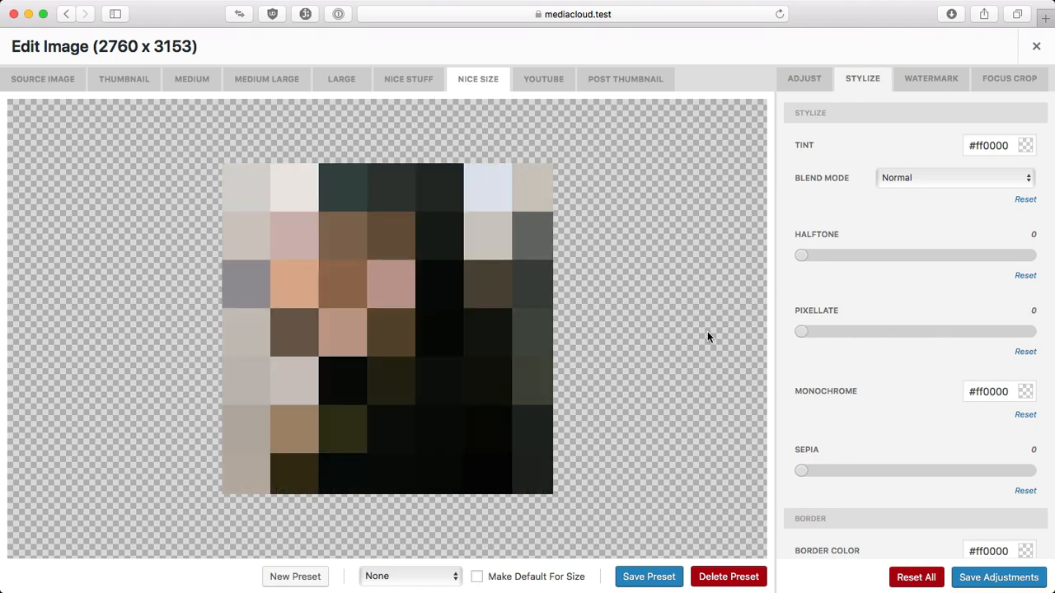
Try a Sepia value of 100 on the portrait, and return it to 0
{"action": "scroll", "coordinate": [849, 418], "scroll_direction": "down", "scroll_amount": 3}
{"action": "left_click_drag", "start_coordinate": [799, 370], "coordinate": [1043, 378]}
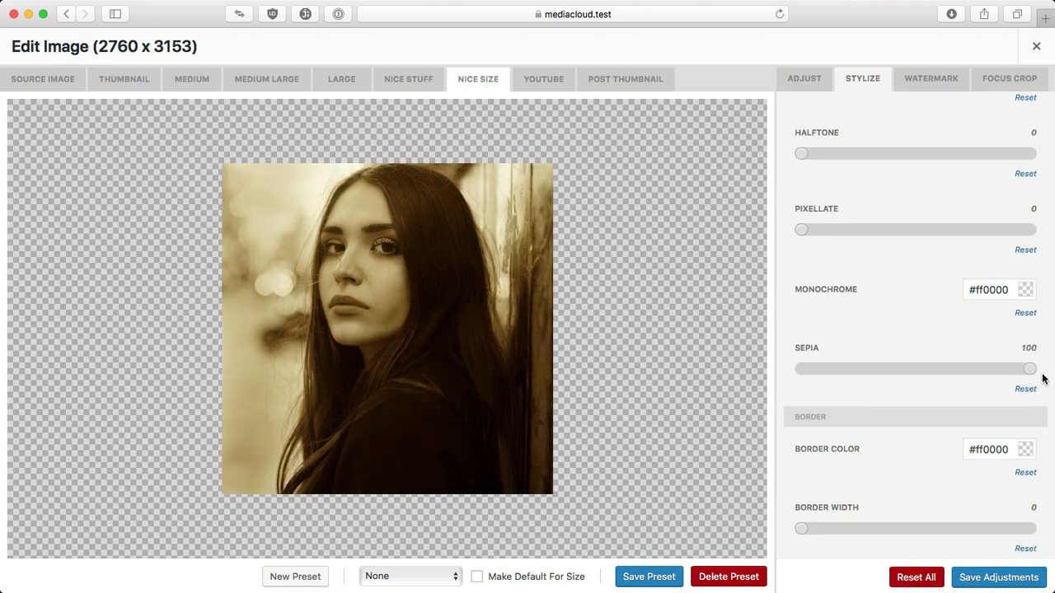
{"action": "left_click_drag", "start_coordinate": [1032, 374], "coordinate": [814, 373]}
Try the blue tints #1e68d6, #6484b3 and #557eba on the portrait, and reset the tint
{"action": "scroll", "coordinate": [881, 313], "scroll_direction": "up", "scroll_amount": 3}
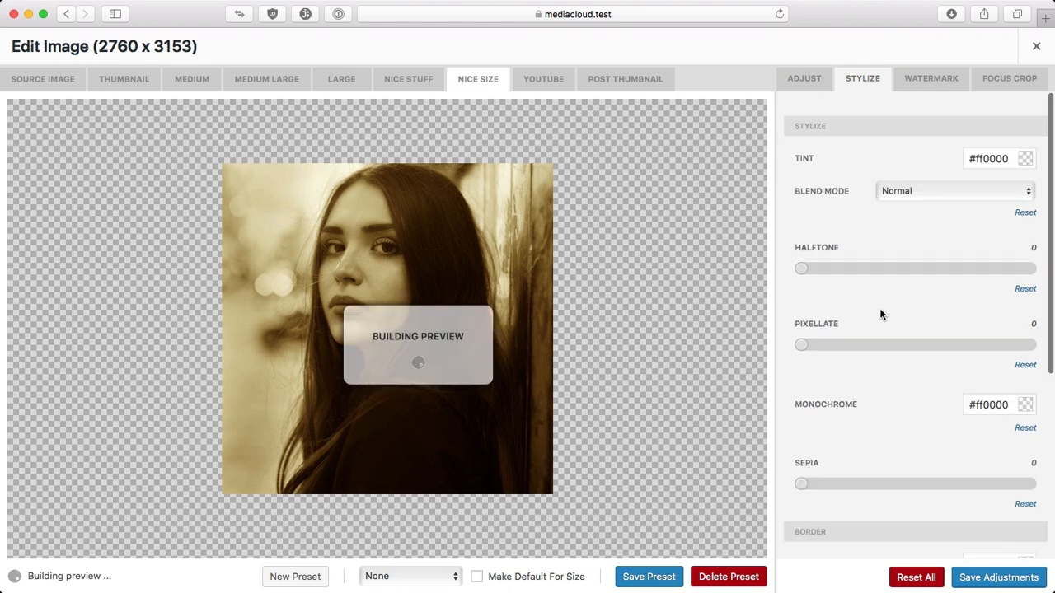
{"action": "left_click", "coordinate": [1013, 145]}
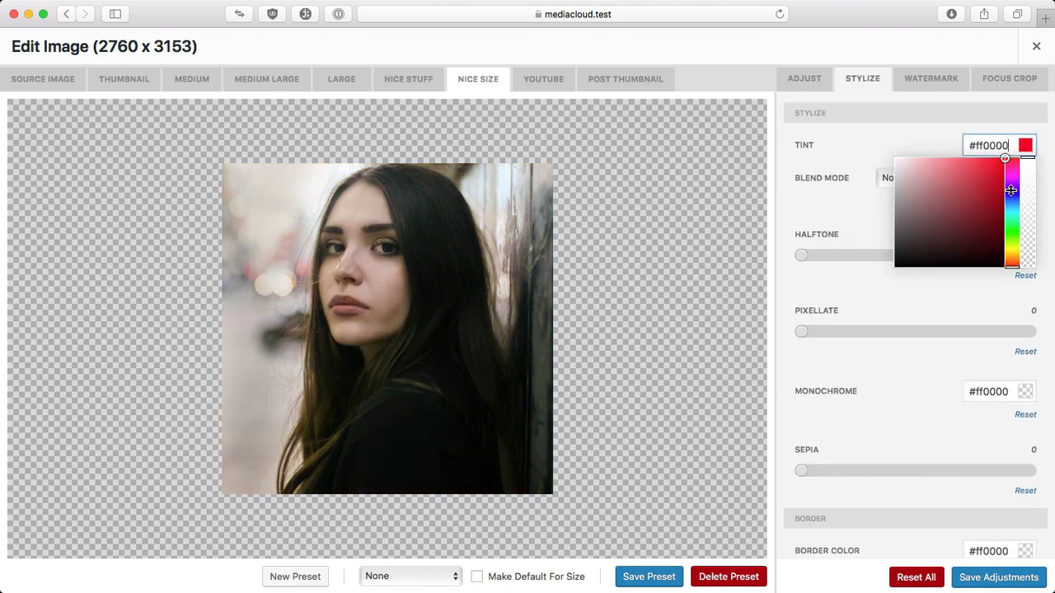
{"action": "left_click_drag", "start_coordinate": [1013, 209], "coordinate": [1012, 201]}
{"action": "left_click", "coordinate": [988, 176]}
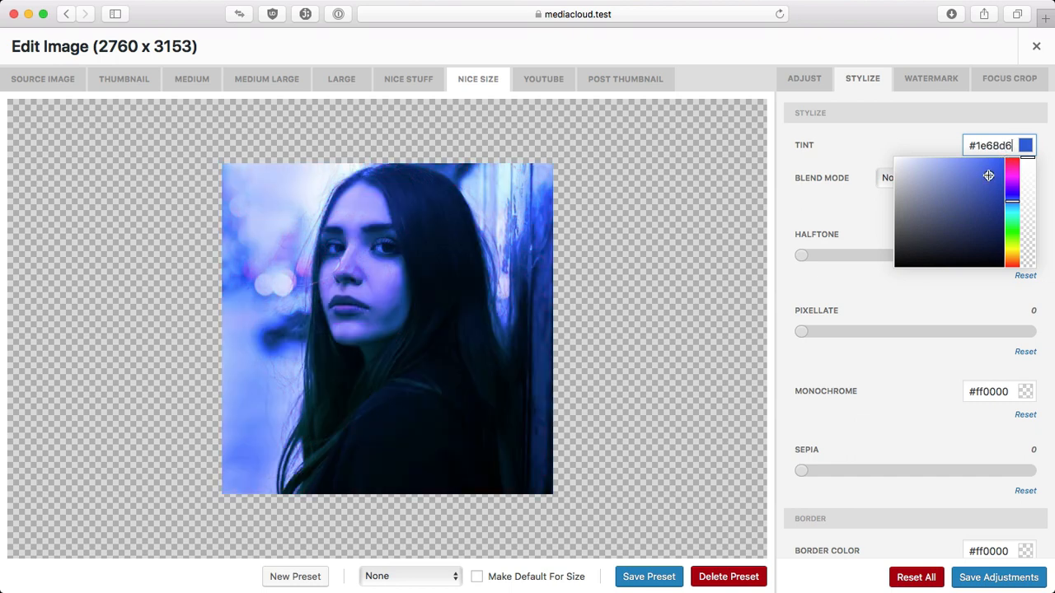
{"action": "left_click", "coordinate": [943, 191]}
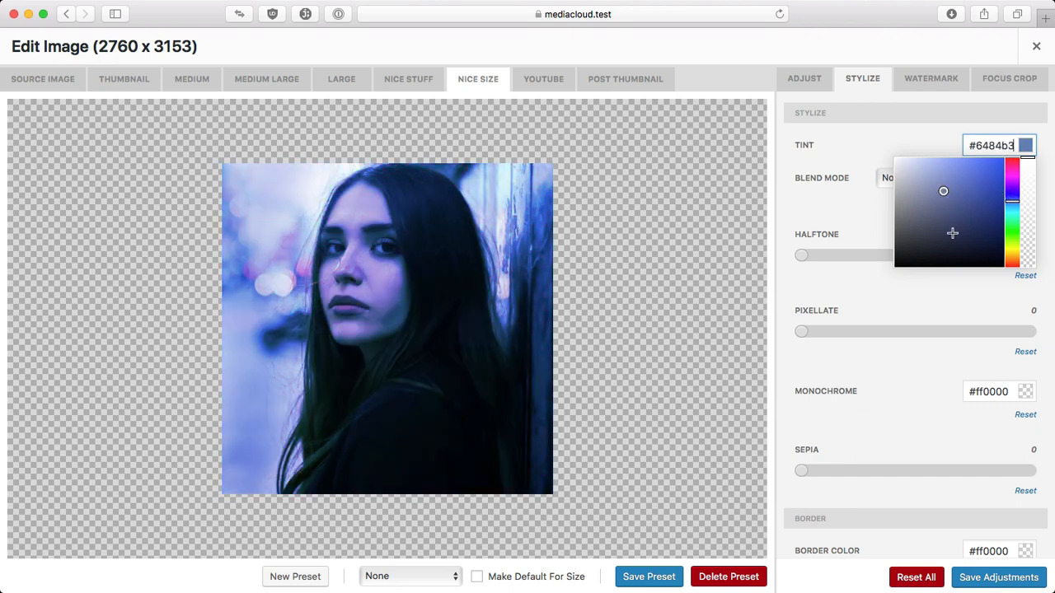
{"action": "left_click", "coordinate": [954, 187]}
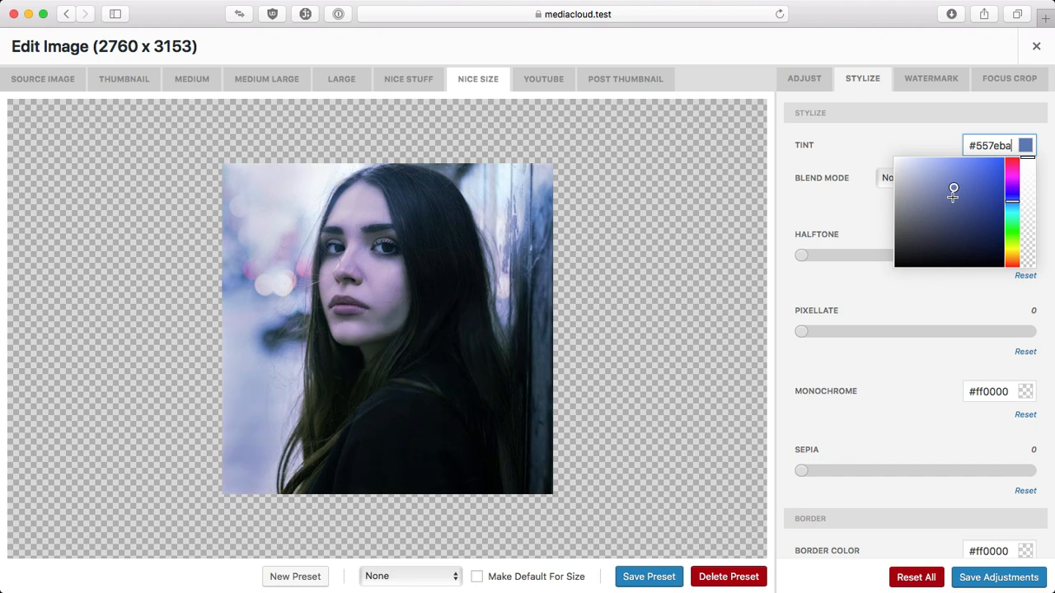
{"action": "left_click", "coordinate": [942, 305]}
{"action": "left_click", "coordinate": [1026, 199]}
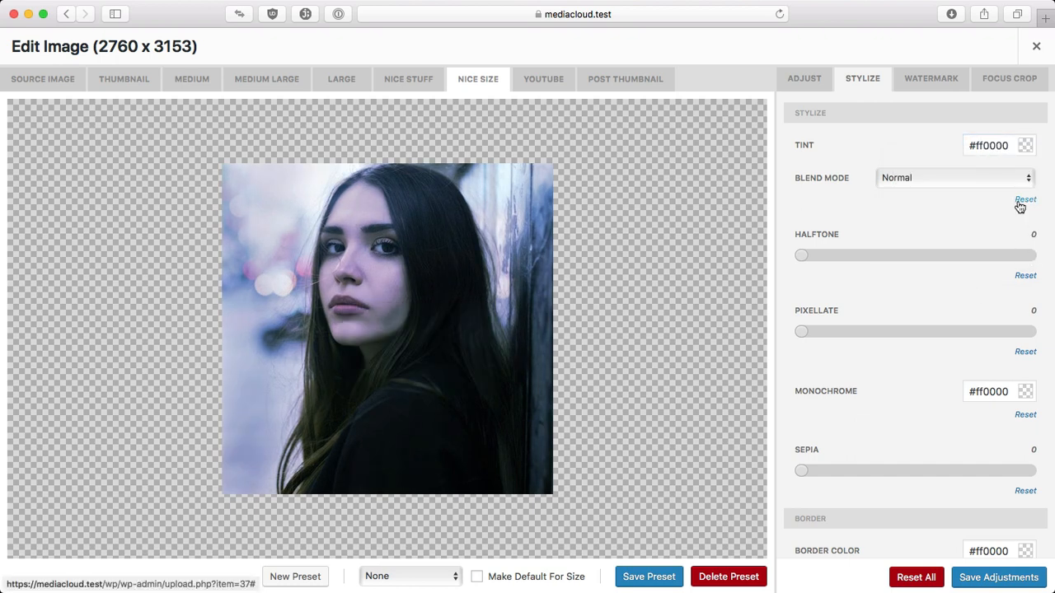
Upload mcloud-watermark.png to the media library and select it as the watermark image for the Nice Size version
{"action": "scroll", "coordinate": [958, 332], "scroll_direction": "down", "scroll_amount": 5}
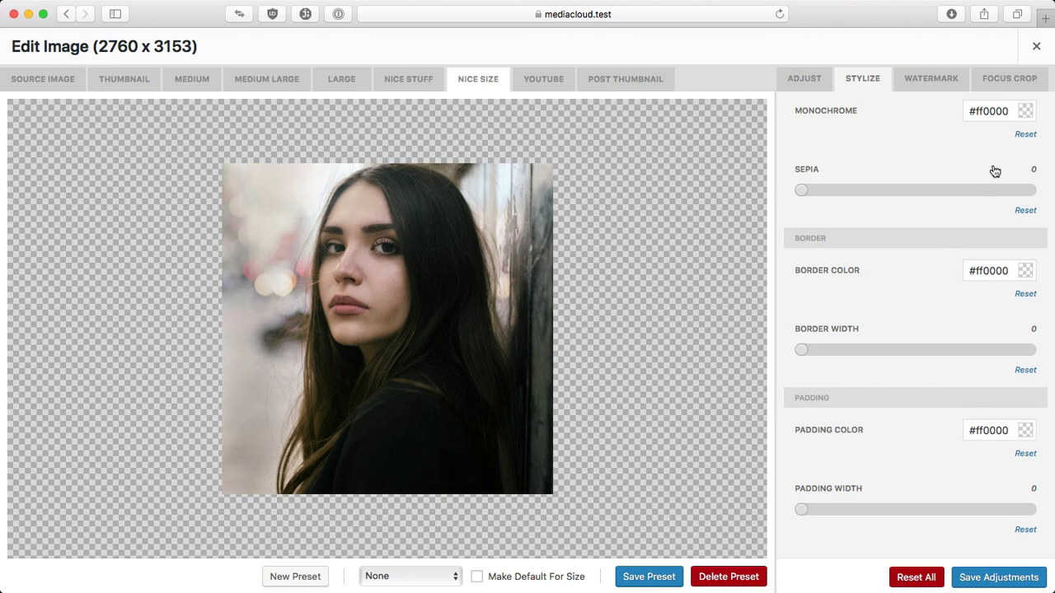
{"action": "left_click", "coordinate": [952, 83]}
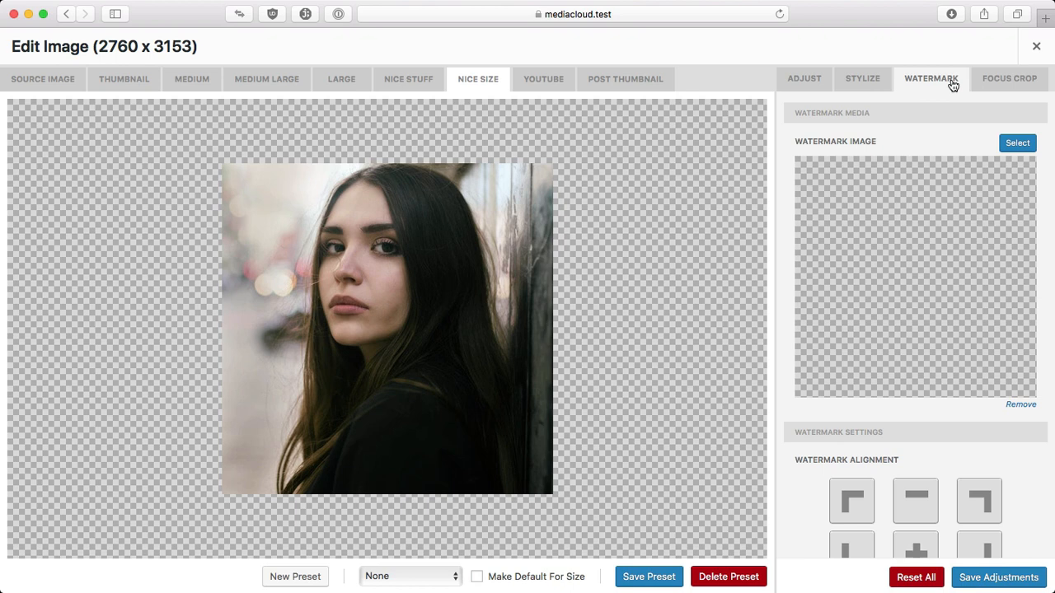
{"action": "left_click", "coordinate": [1016, 143]}
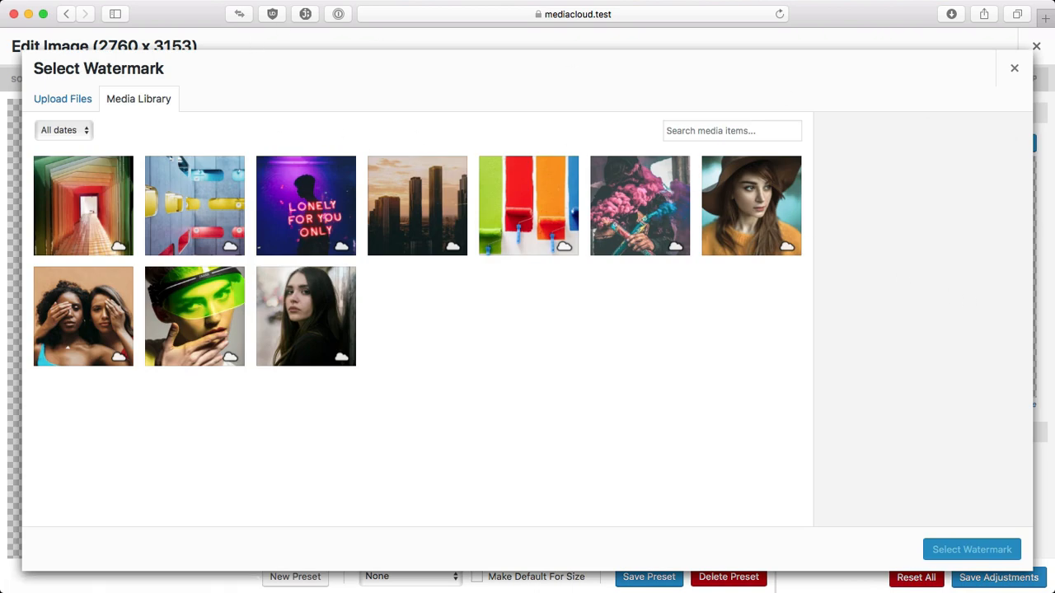
{"action": "key", "text": "super+Tab"}
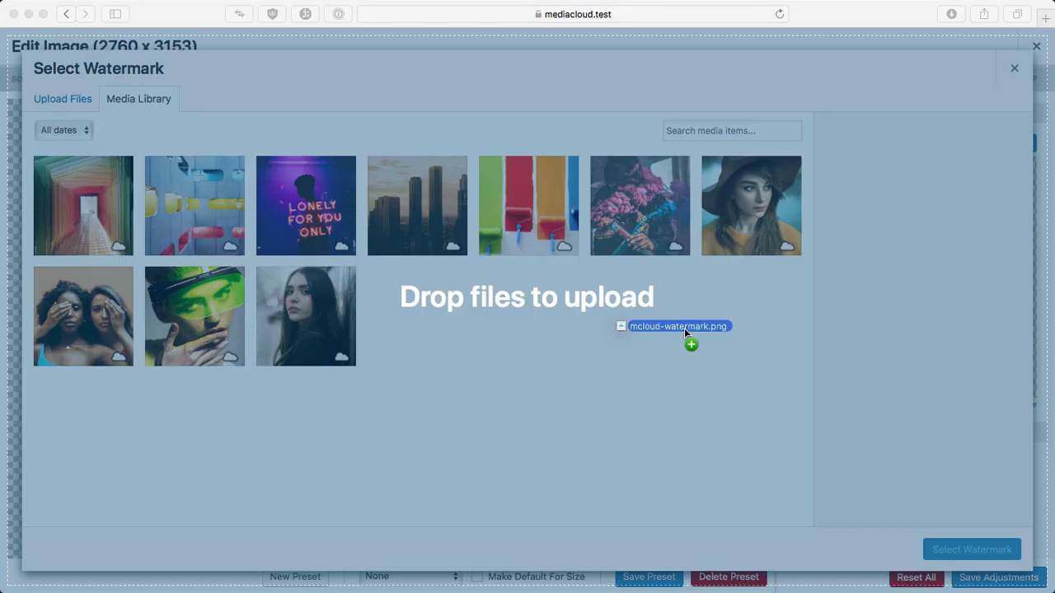
{"action": "left_click_drag", "start_coordinate": [684, 328], "coordinate": [633, 358]}
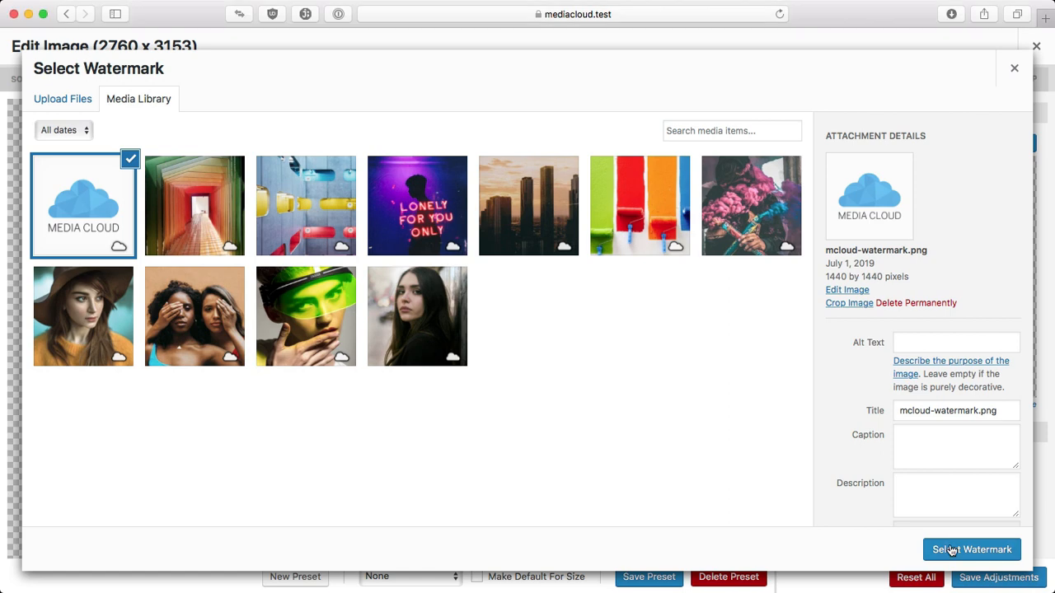
{"action": "left_click", "coordinate": [949, 548]}
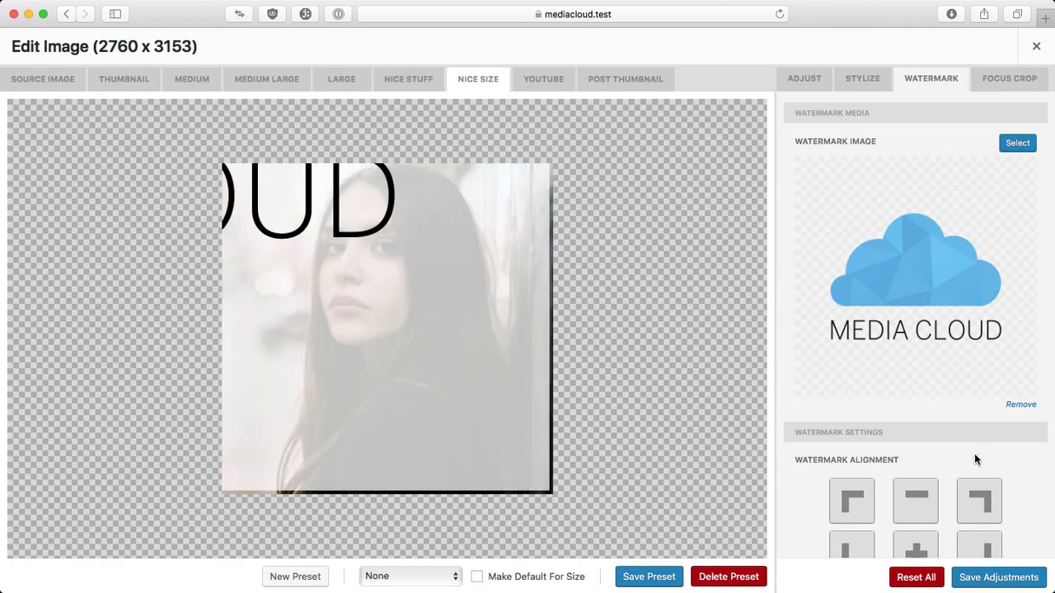
Set the watermark scale to 20 and align it to the image's top-right corner after trying the bottom-left and top-left corners
{"action": "scroll", "coordinate": [975, 453], "scroll_direction": "down", "scroll_amount": 2}
{"action": "scroll", "coordinate": [977, 451], "scroll_direction": "down", "scroll_amount": 8}
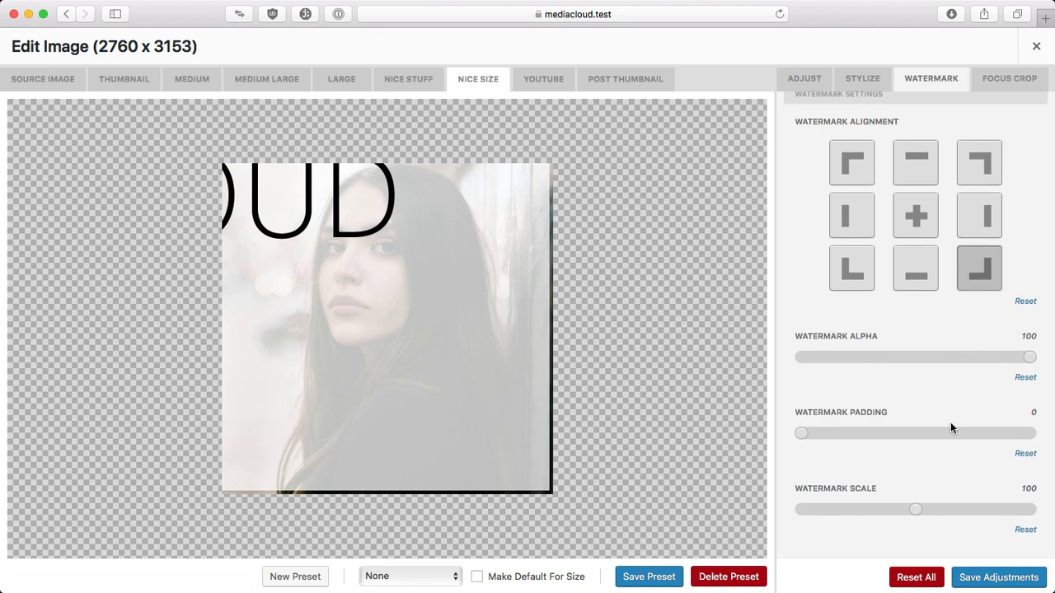
{"action": "left_click_drag", "start_coordinate": [919, 513], "coordinate": [824, 511]}
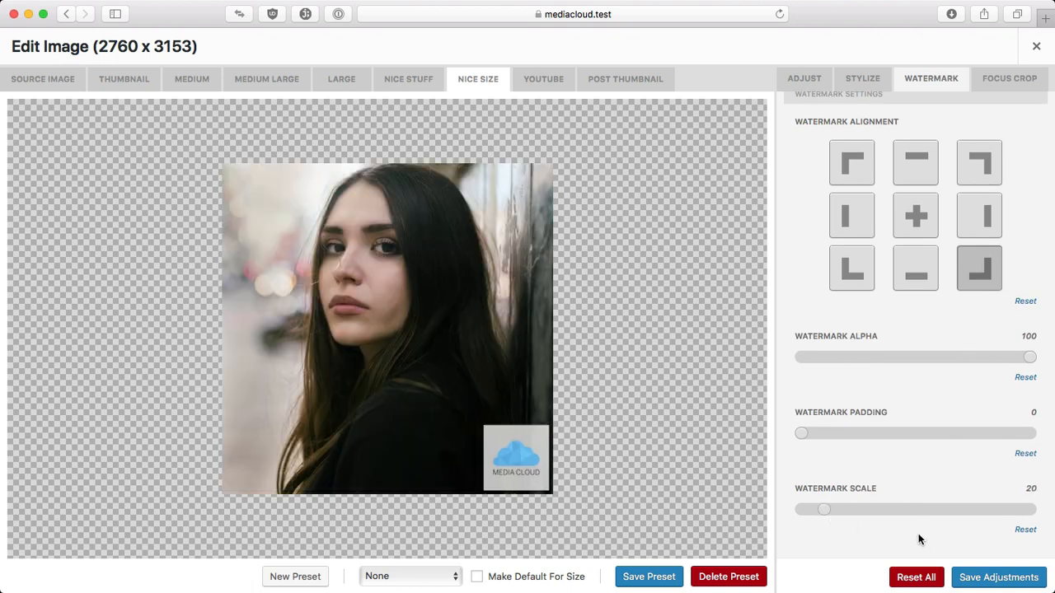
{"action": "left_click", "coordinate": [849, 272]}
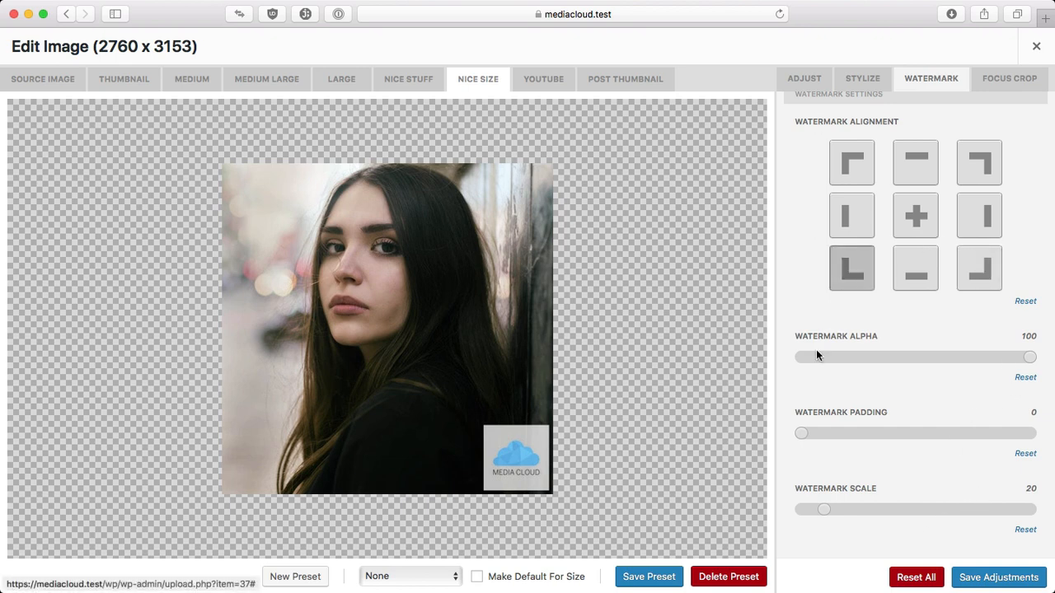
{"action": "left_click", "coordinate": [863, 178]}
{"action": "left_click", "coordinate": [971, 165]}
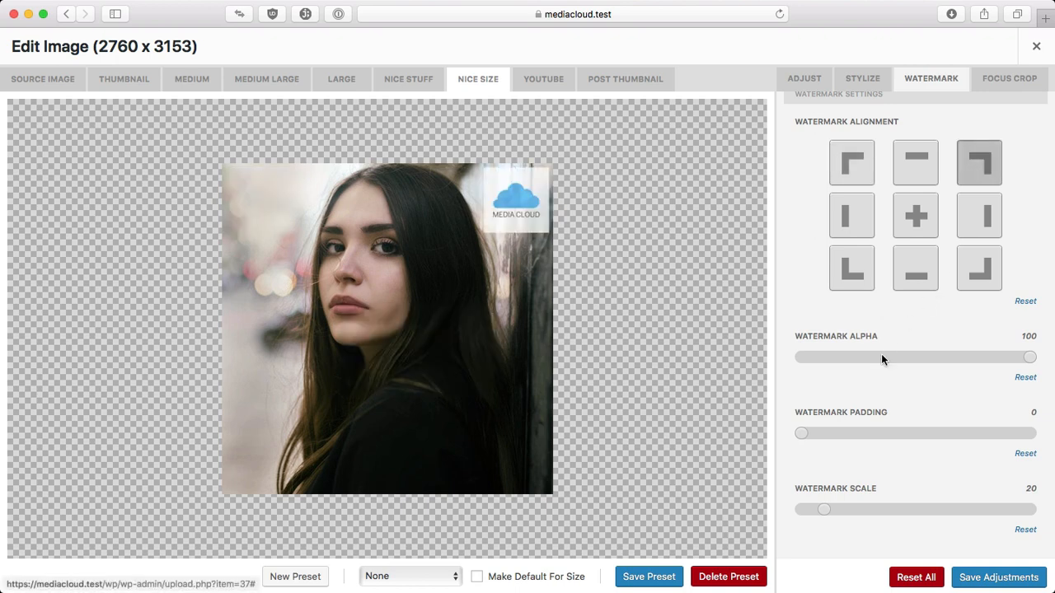
Try a lower watermark alpha, restore it to 100, and set the watermark padding to 16
{"action": "mouse_move", "coordinate": [1029, 357]}
{"action": "left_mouse_down"}
{"action": "mouse_move", "coordinate": [871, 362]}
{"action": "mouse_move", "coordinate": [1031, 359]}
{"action": "left_mouse_up"}
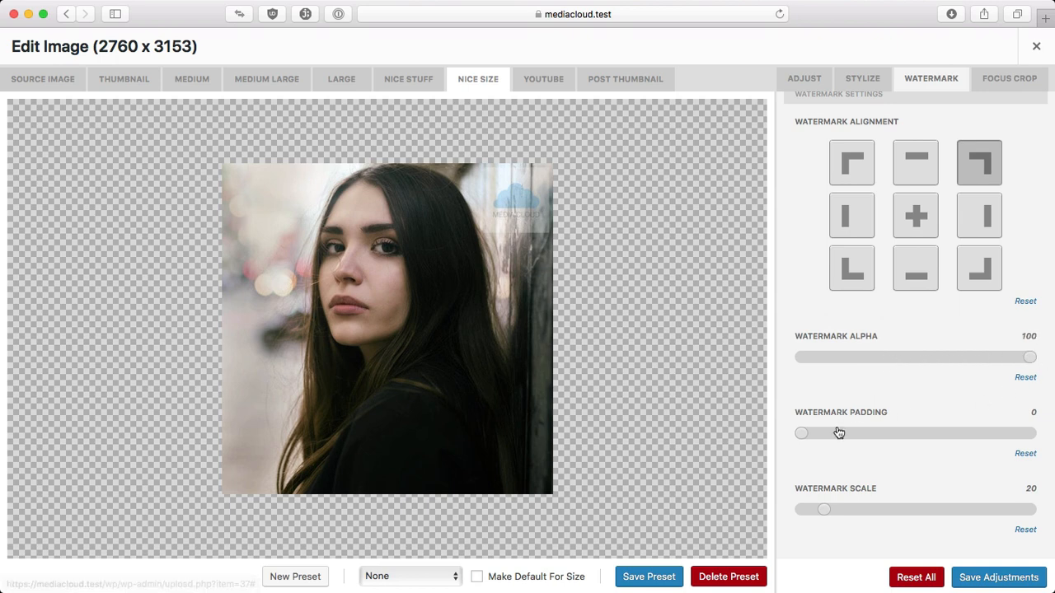
{"action": "left_click_drag", "start_coordinate": [806, 435], "coordinate": [838, 436]}
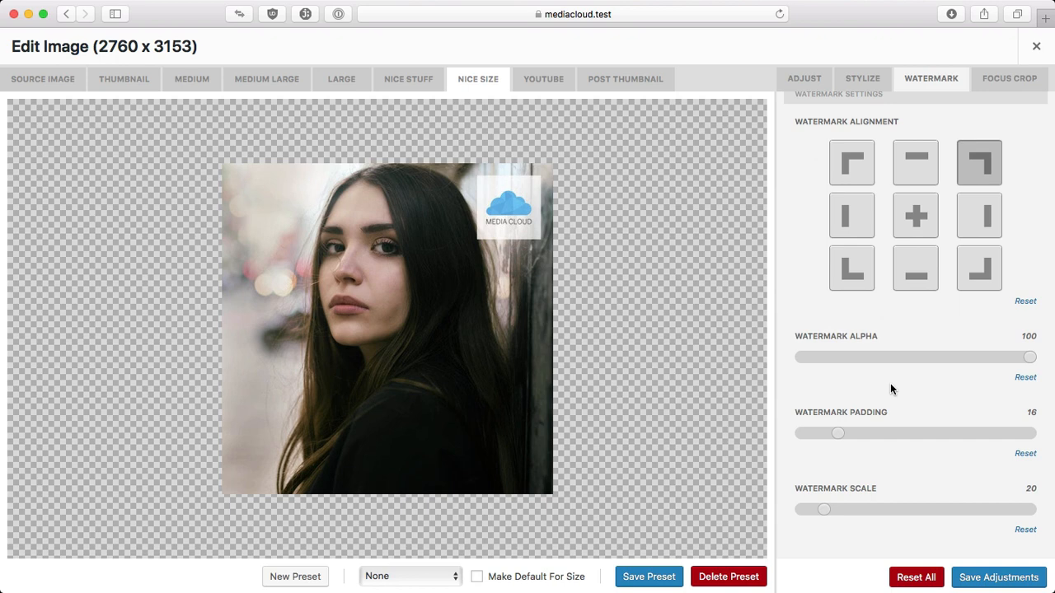
Review the focus crop options, cancel a switch to the Source Image version, and close the image editor
{"action": "left_click", "coordinate": [1012, 79]}
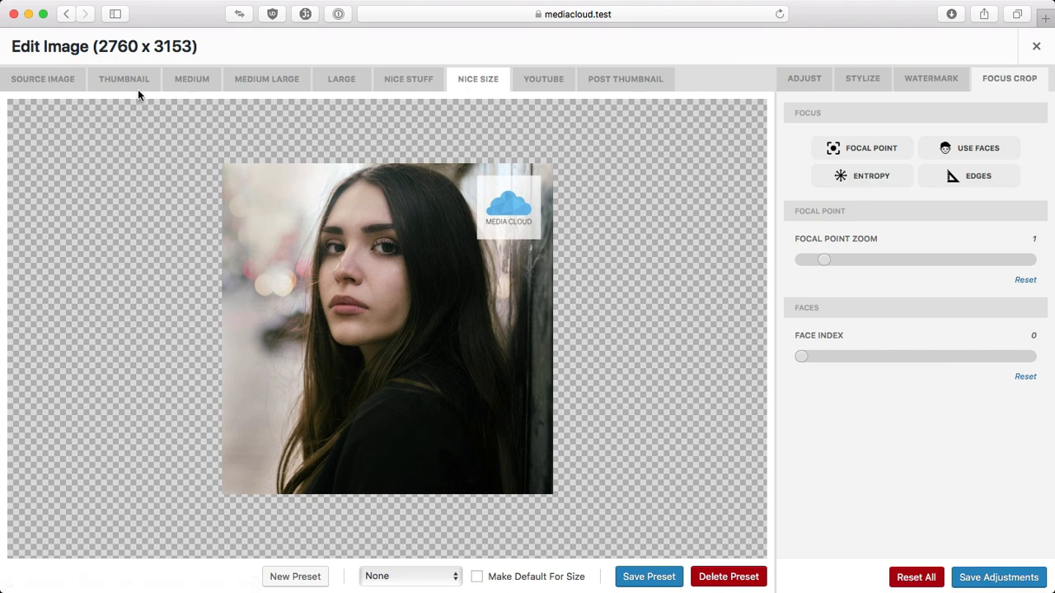
{"action": "left_click", "coordinate": [69, 79]}
{"action": "left_click", "coordinate": [630, 333]}
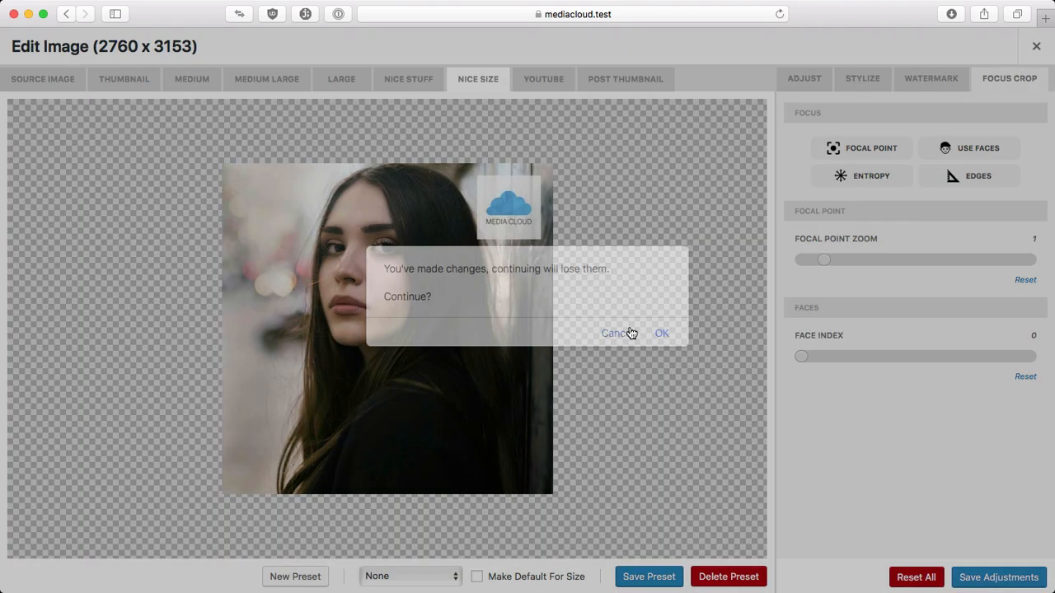
{"action": "left_click", "coordinate": [469, 82]}
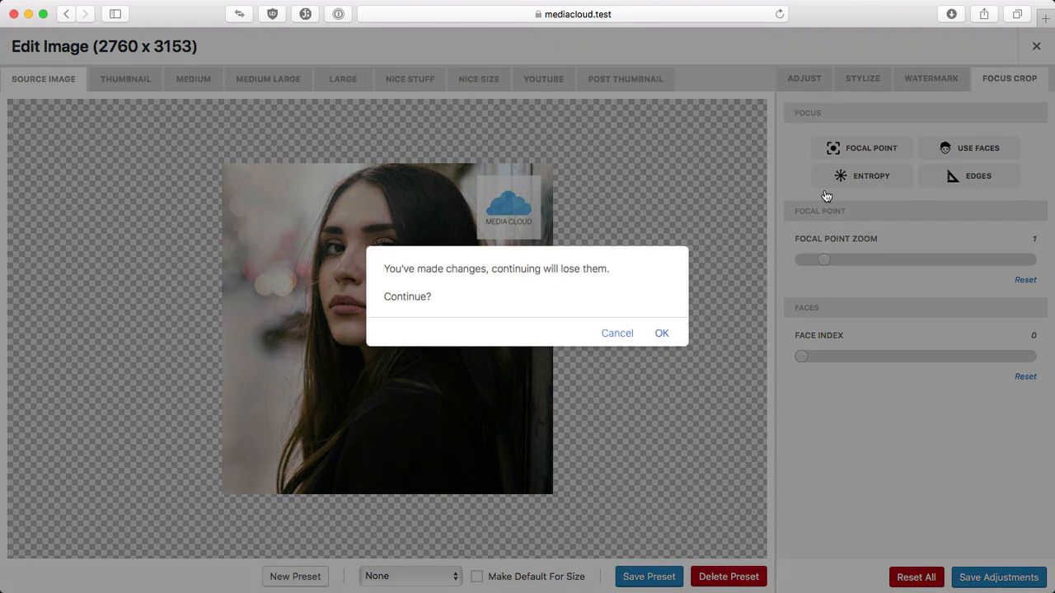
{"action": "left_click", "coordinate": [618, 333]}
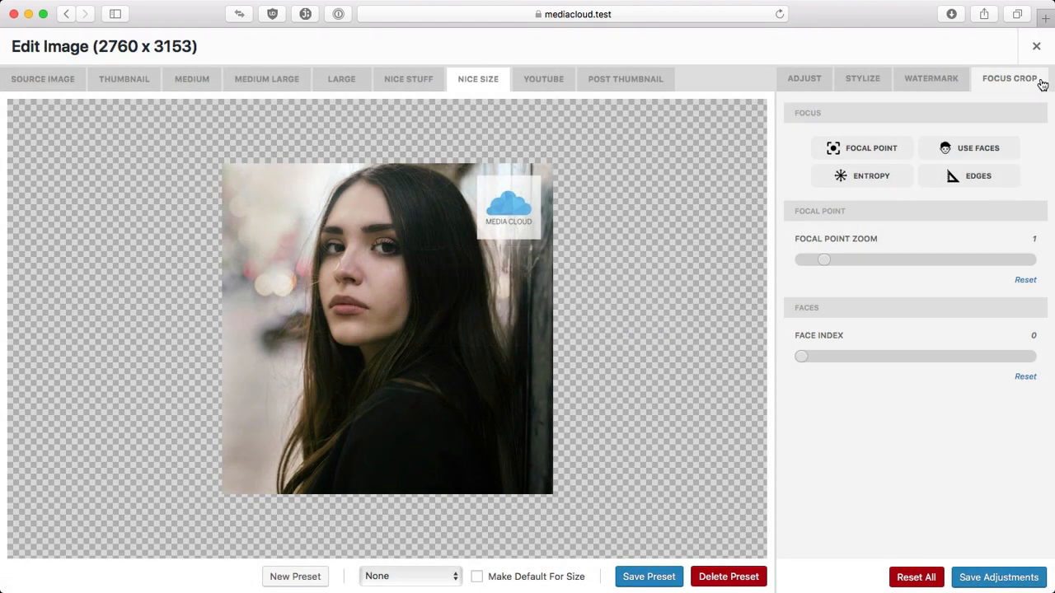
{"action": "left_click", "coordinate": [1037, 47]}
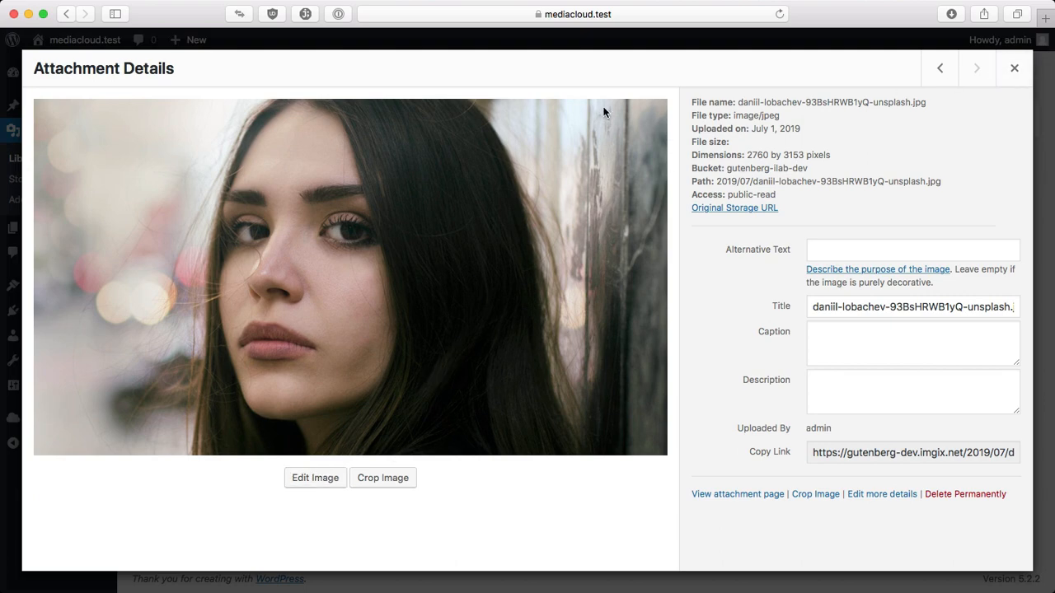
Open the portrait's source image for editing, auto-enhance it and set its saturation to -62
{"action": "left_click", "coordinate": [315, 479]}
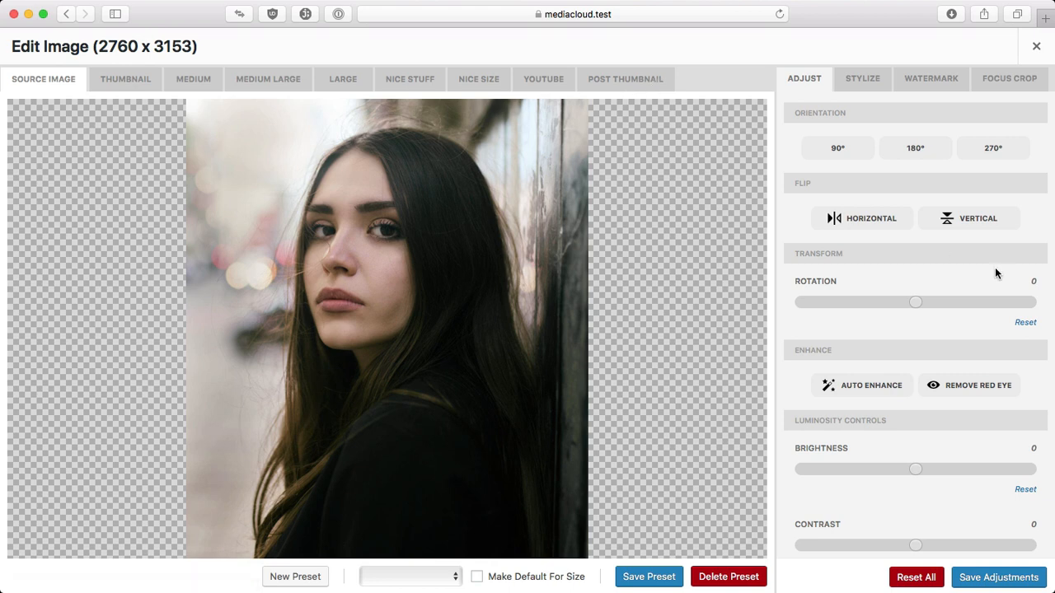
{"action": "left_click", "coordinate": [839, 387]}
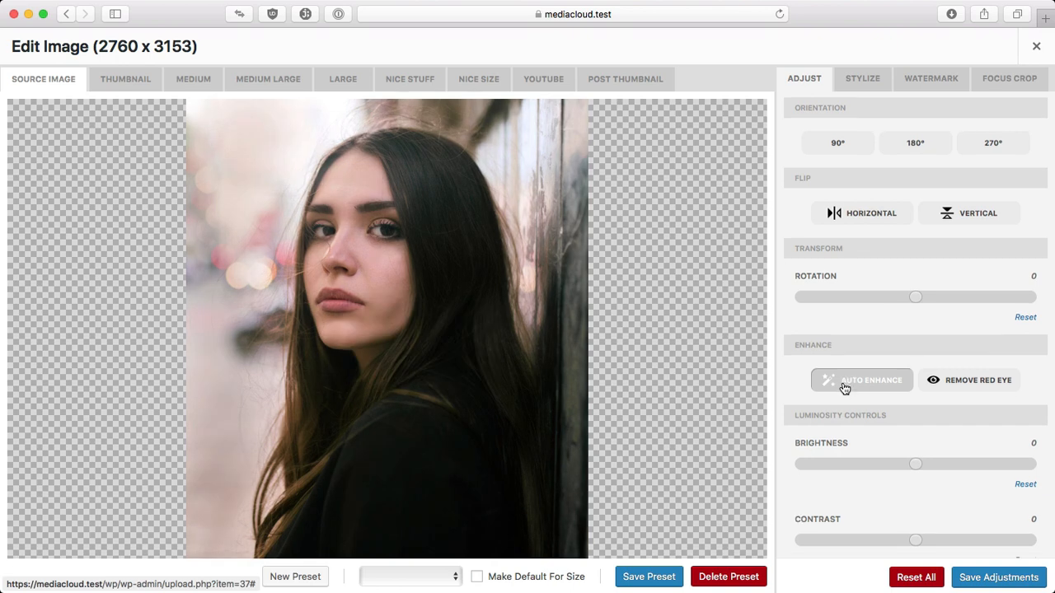
{"action": "scroll", "coordinate": [845, 388], "scroll_direction": "down", "scroll_amount": 5}
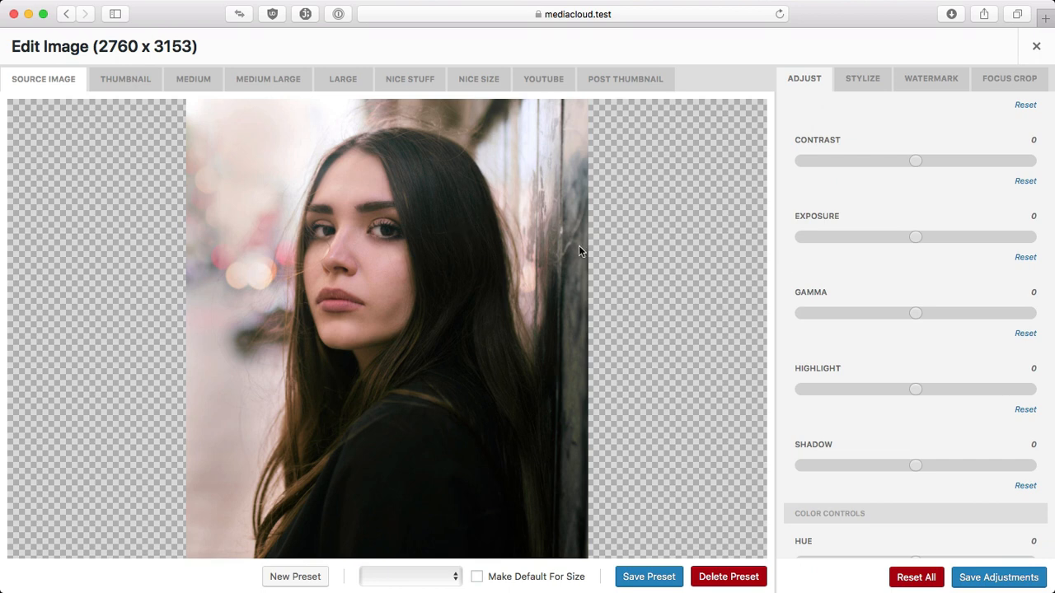
{"action": "left_click", "coordinate": [924, 86]}
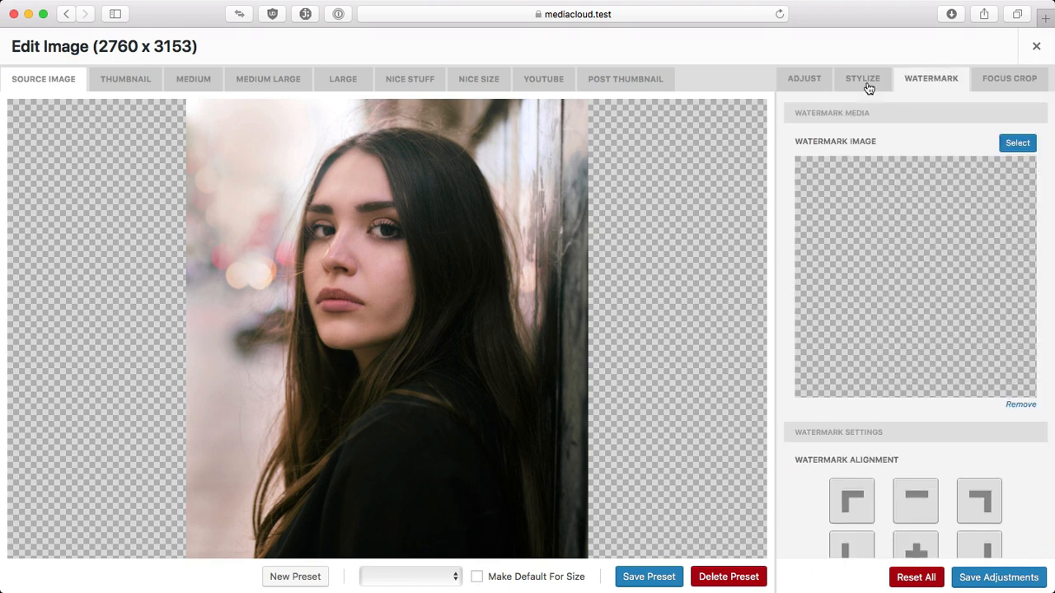
{"action": "left_click", "coordinate": [812, 84]}
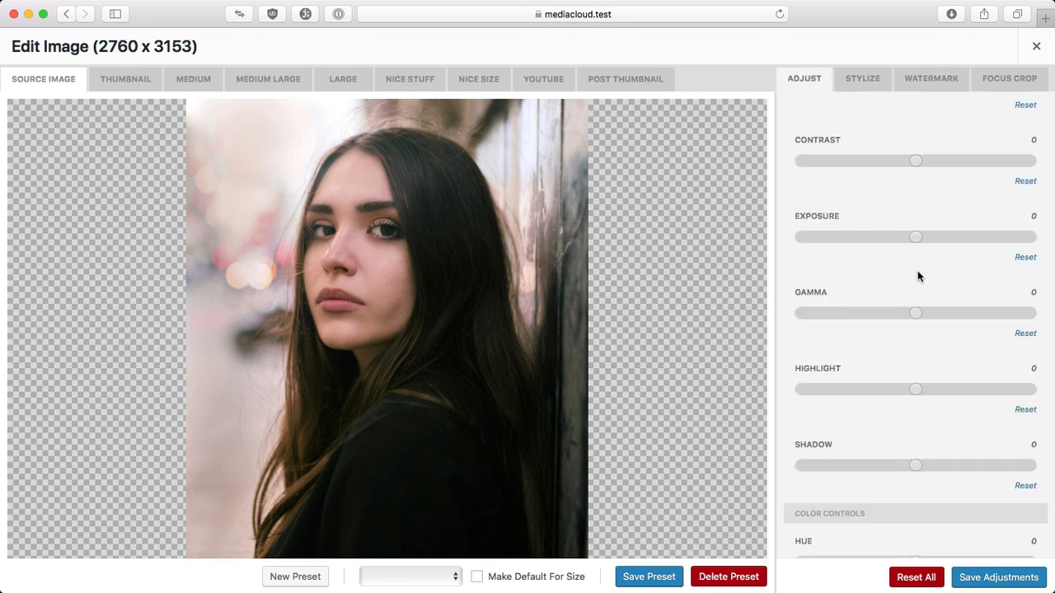
{"action": "scroll", "coordinate": [944, 330], "scroll_direction": "down", "scroll_amount": 10}
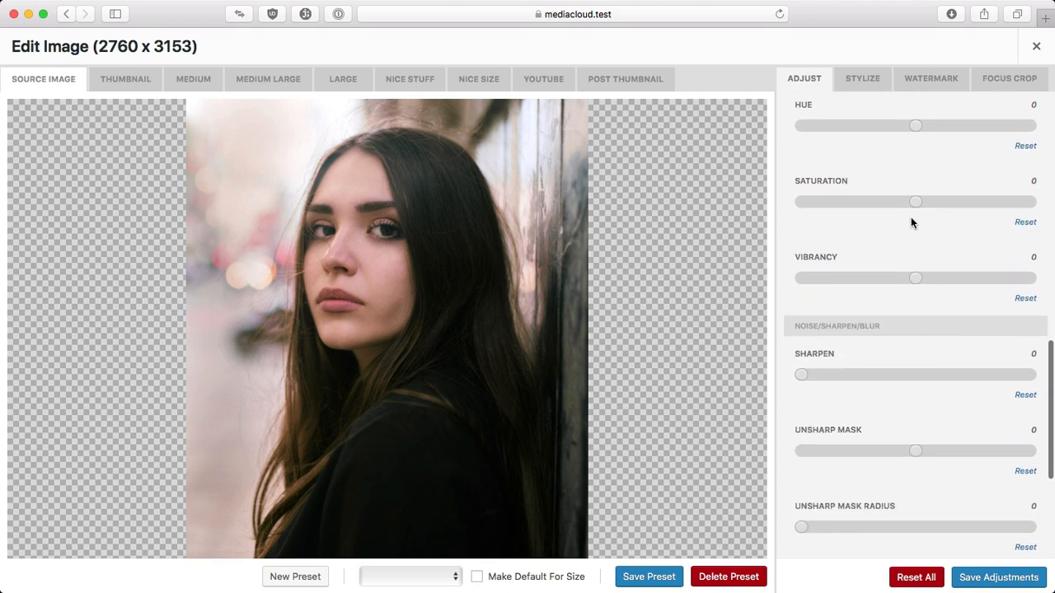
{"action": "left_click_drag", "start_coordinate": [913, 202], "coordinate": [846, 210]}
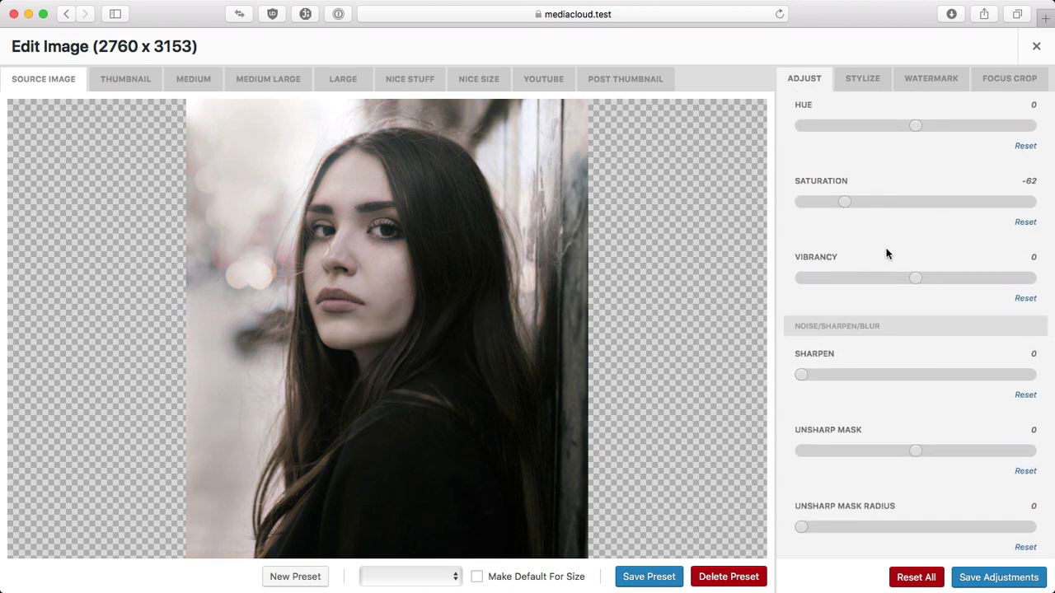
Set the source image's gamma to 6 and its exposure to 3
{"action": "scroll", "coordinate": [887, 254], "scroll_direction": "up", "scroll_amount": 10}
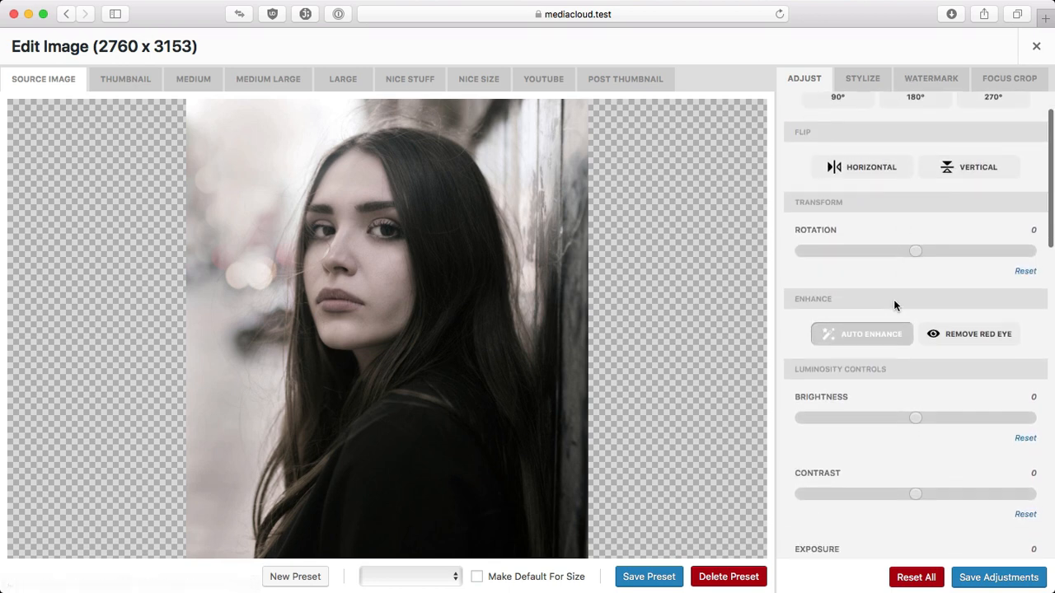
{"action": "scroll", "coordinate": [894, 300], "scroll_direction": "down", "scroll_amount": 8}
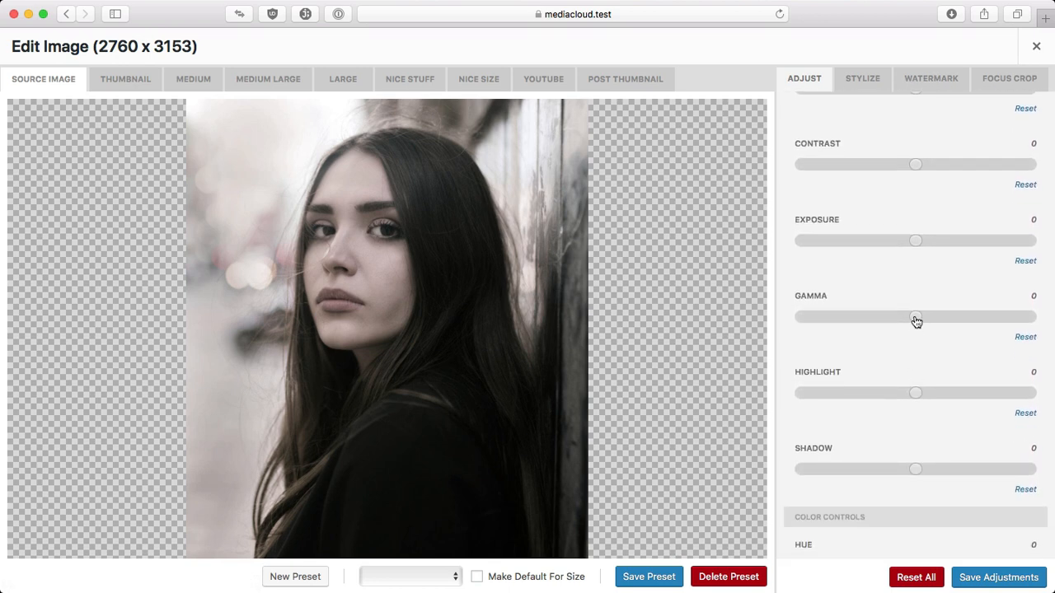
{"action": "left_click_drag", "start_coordinate": [917, 321], "coordinate": [922, 321]}
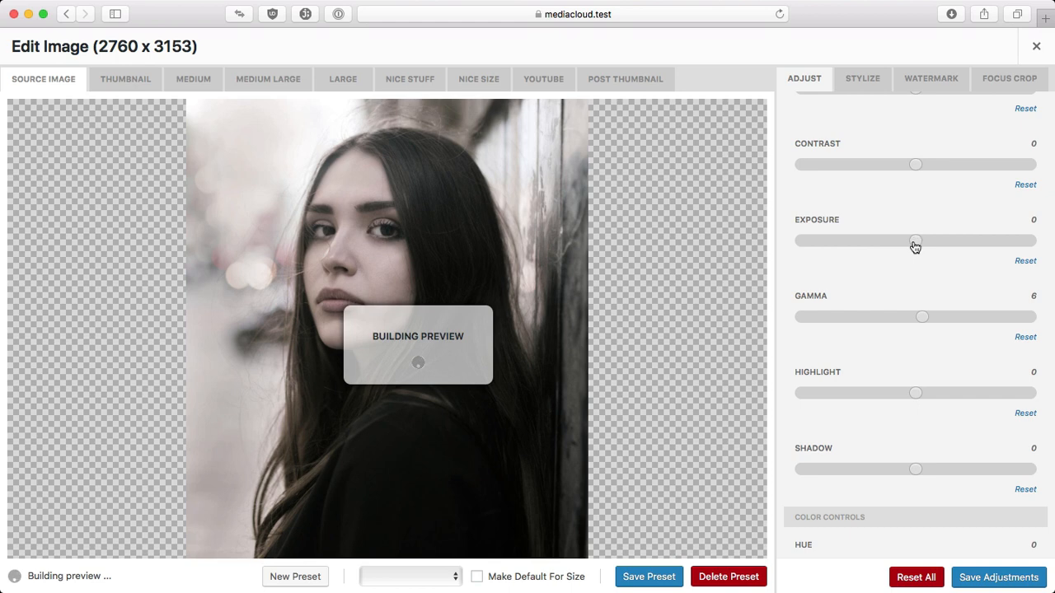
{"action": "left_click_drag", "start_coordinate": [913, 245], "coordinate": [924, 248]}
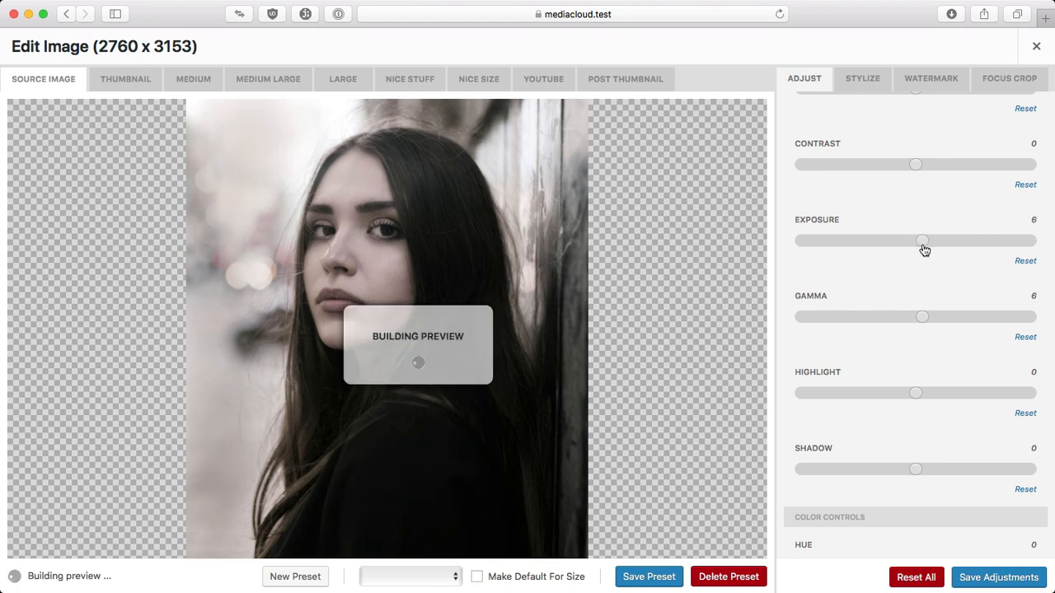
{"action": "left_click_drag", "start_coordinate": [925, 250], "coordinate": [921, 248]}
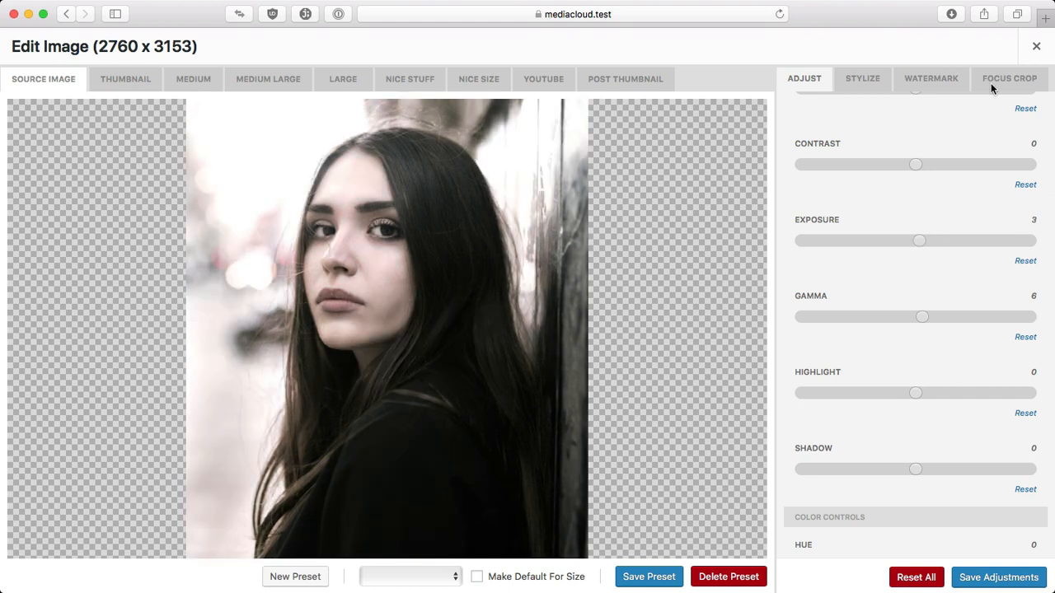
Tint the source image light blue (#7bacd4) and save the adjustments
{"action": "left_click", "coordinate": [881, 86]}
{"action": "left_click", "coordinate": [1004, 147]}
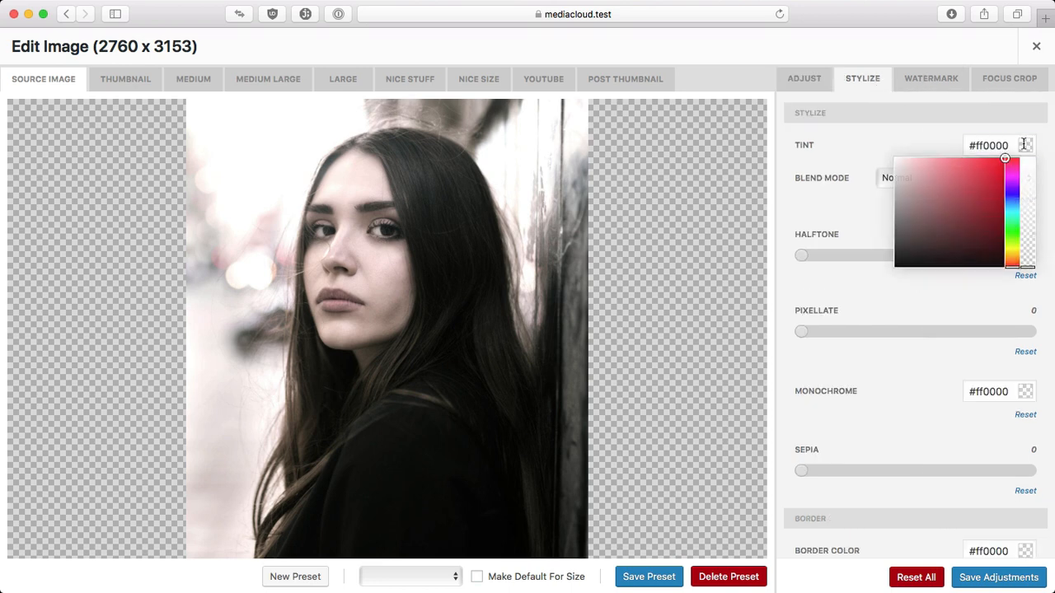
{"action": "left_click", "coordinate": [1011, 209]}
{"action": "left_click_drag", "start_coordinate": [1012, 209], "coordinate": [1009, 204]}
{"action": "left_click", "coordinate": [943, 179]}
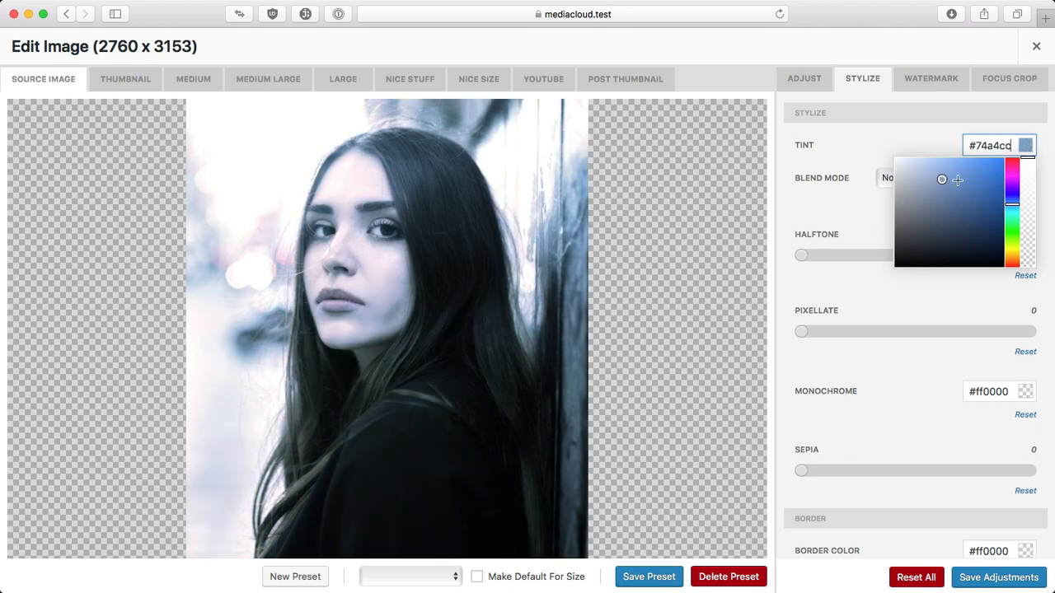
{"action": "mouse_move", "coordinate": [942, 176]}
{"action": "left_mouse_down"}
{"action": "mouse_move", "coordinate": [951, 169]}
{"action": "mouse_move", "coordinate": [940, 176]}
{"action": "left_mouse_up"}
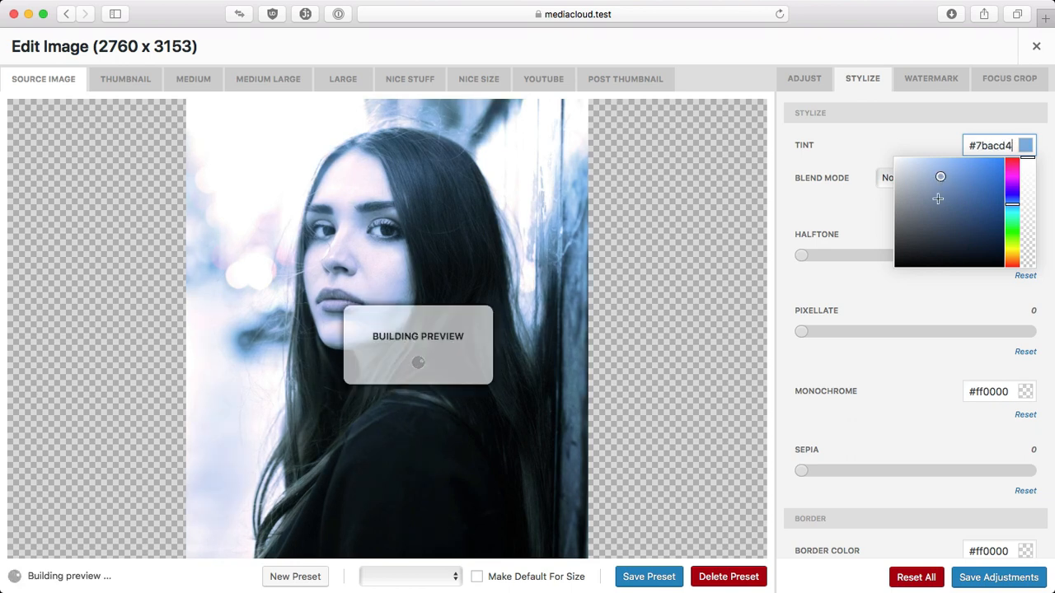
{"action": "left_click", "coordinate": [841, 213]}
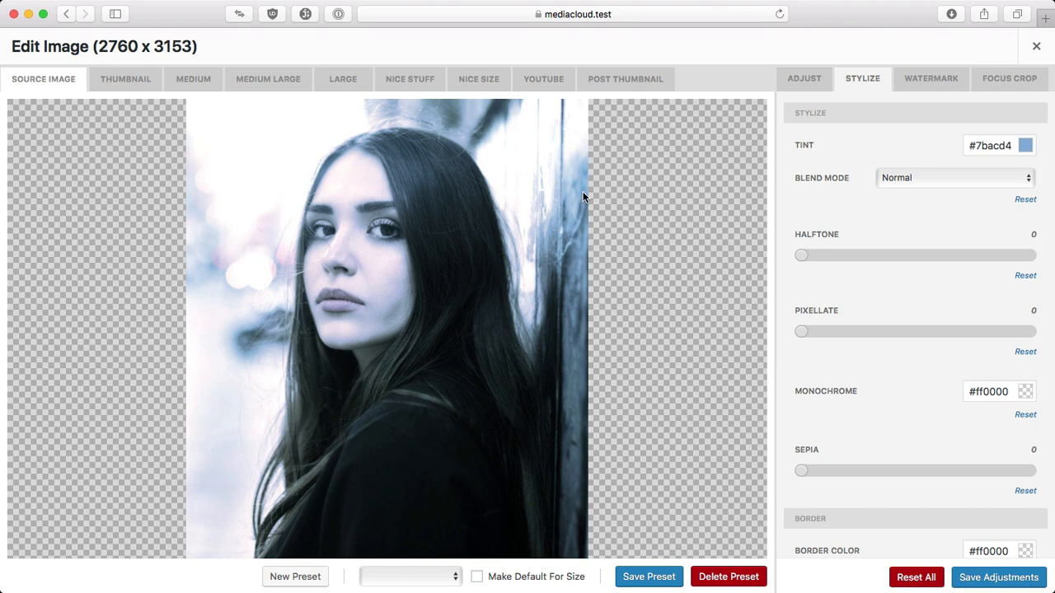
{"action": "left_click", "coordinate": [990, 578]}
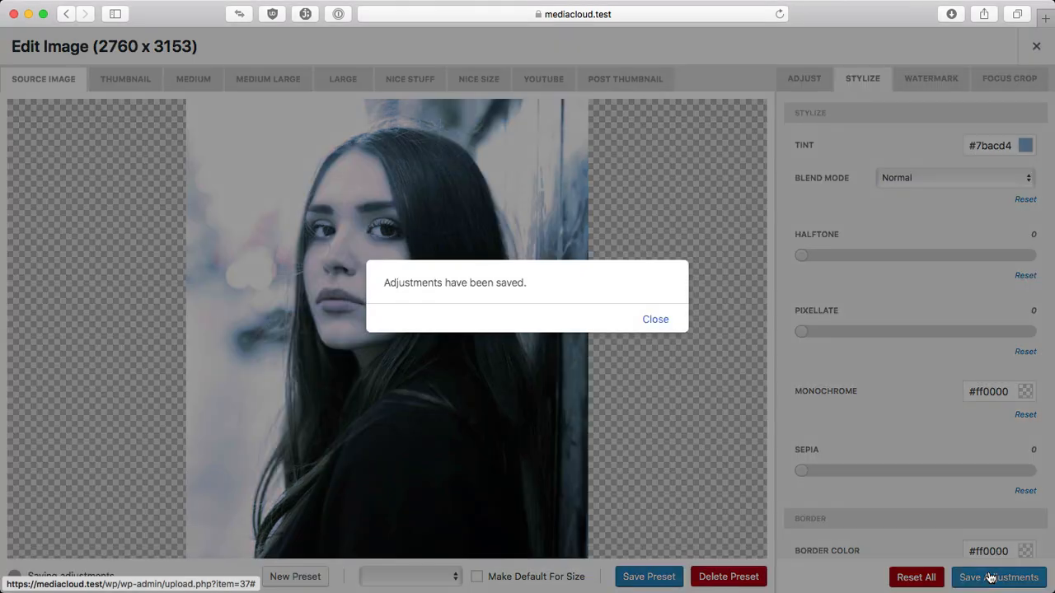
{"action": "left_click", "coordinate": [658, 322]}
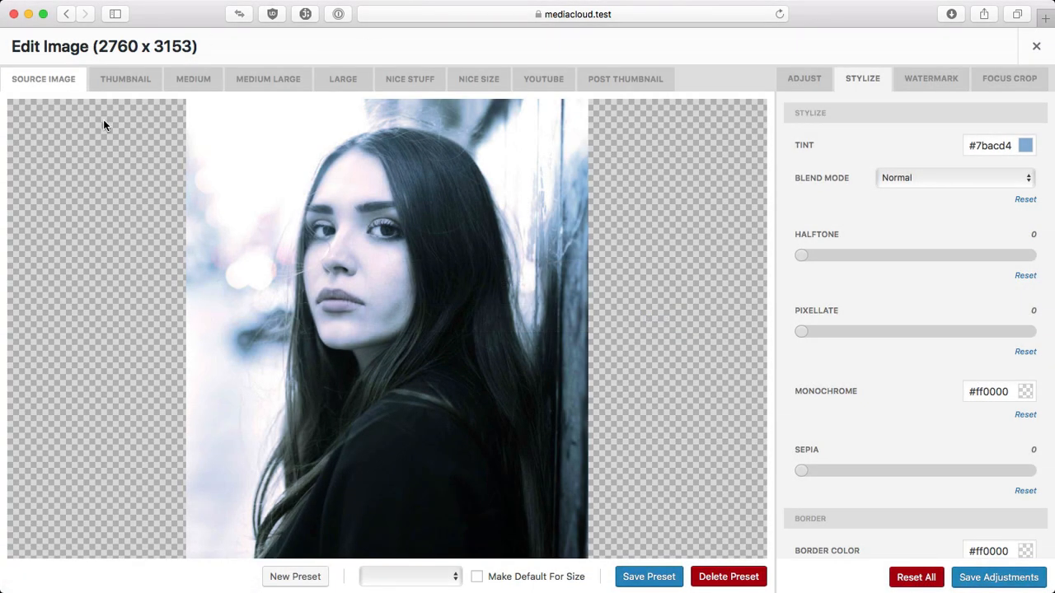
Compare how the saved source adjustments carry over to the other image sizes, including Nice Size and the preset-based YouTube size, and return to the source image
{"action": "left_click", "coordinate": [199, 78]}
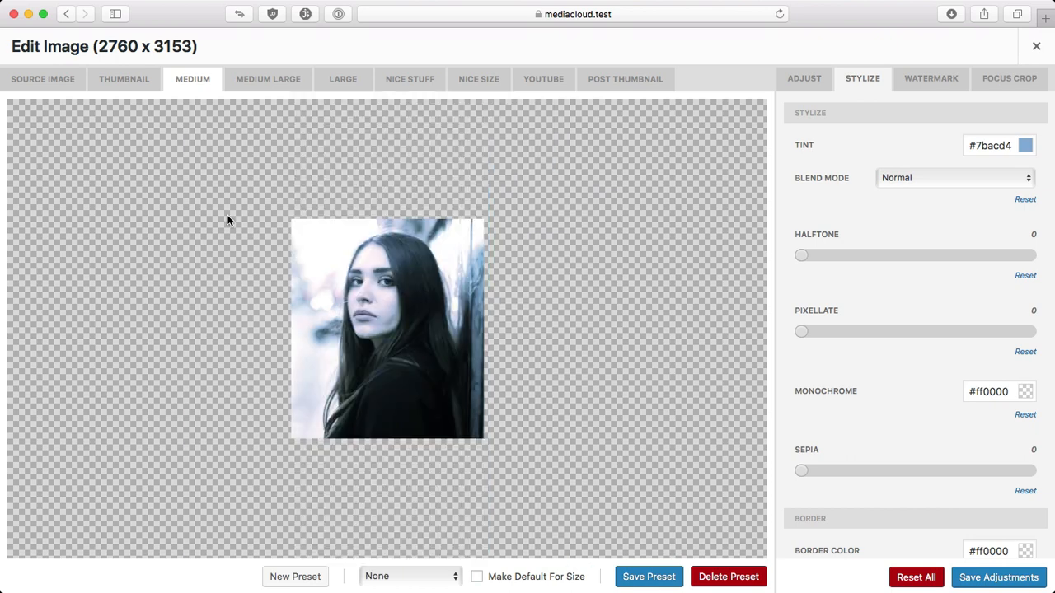
{"action": "left_click", "coordinate": [265, 78]}
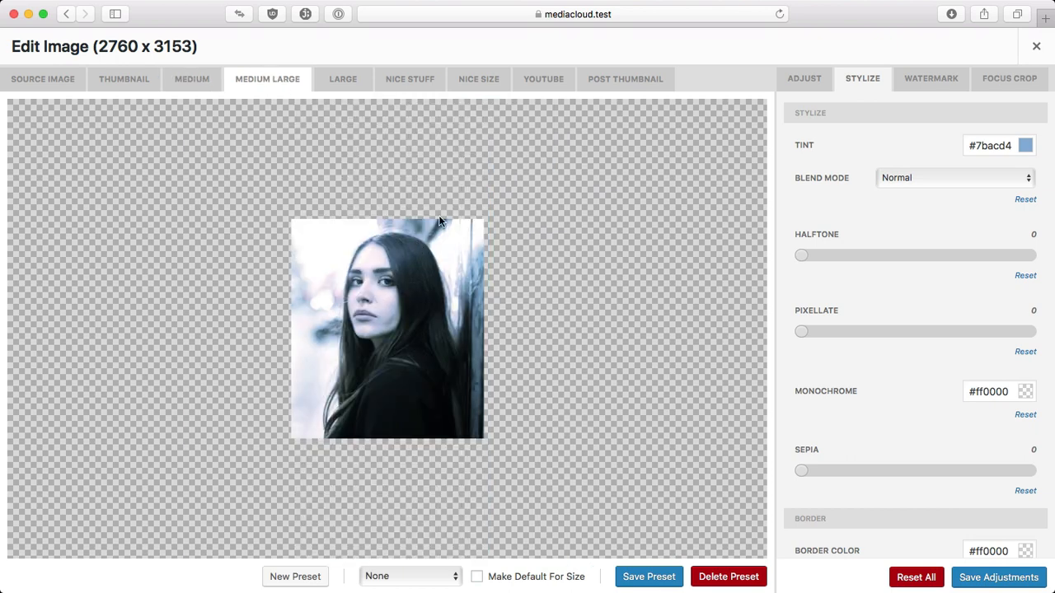
{"action": "left_click", "coordinate": [493, 82]}
{"action": "left_click", "coordinate": [562, 83]}
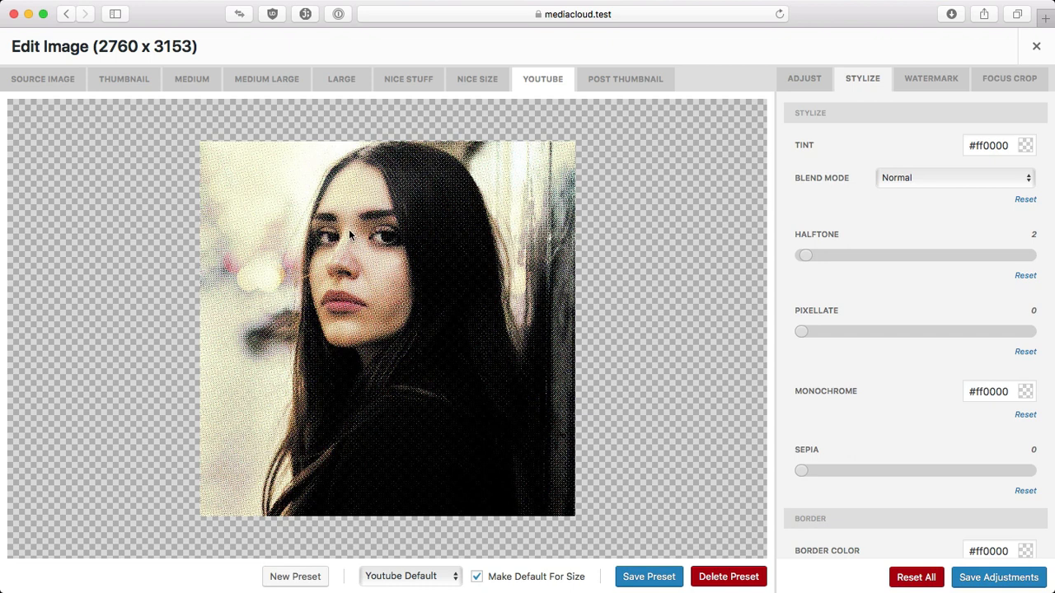
{"action": "left_click", "coordinate": [494, 81]}
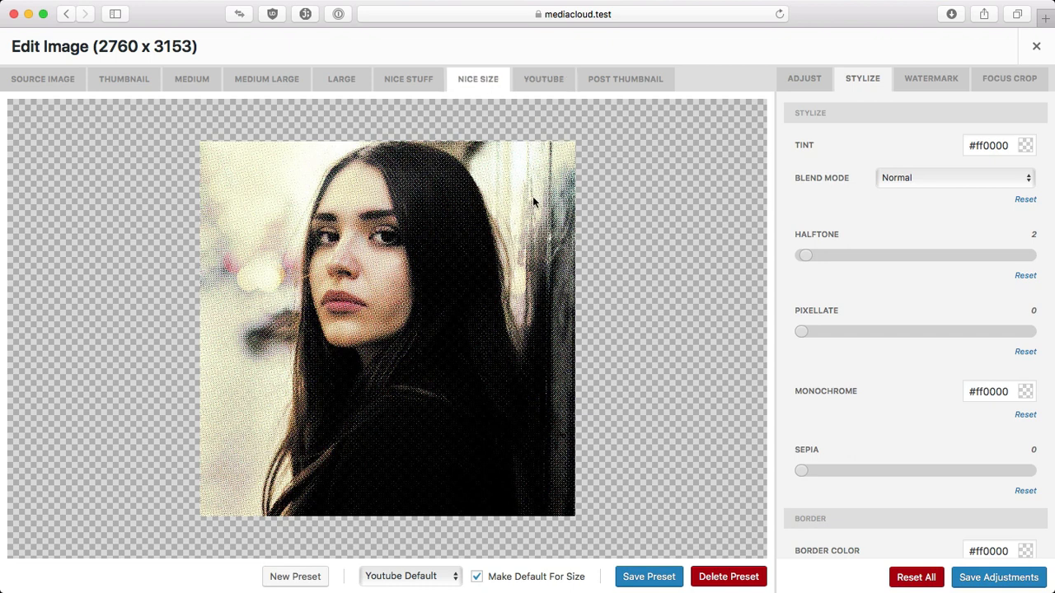
{"action": "left_click", "coordinate": [542, 79]}
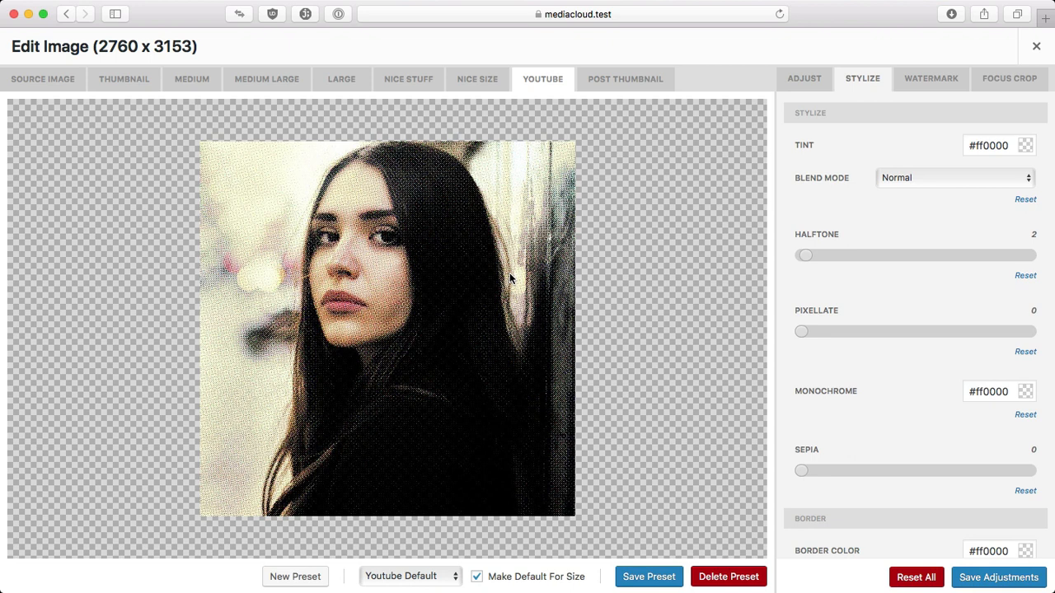
{"action": "left_click", "coordinate": [495, 79]}
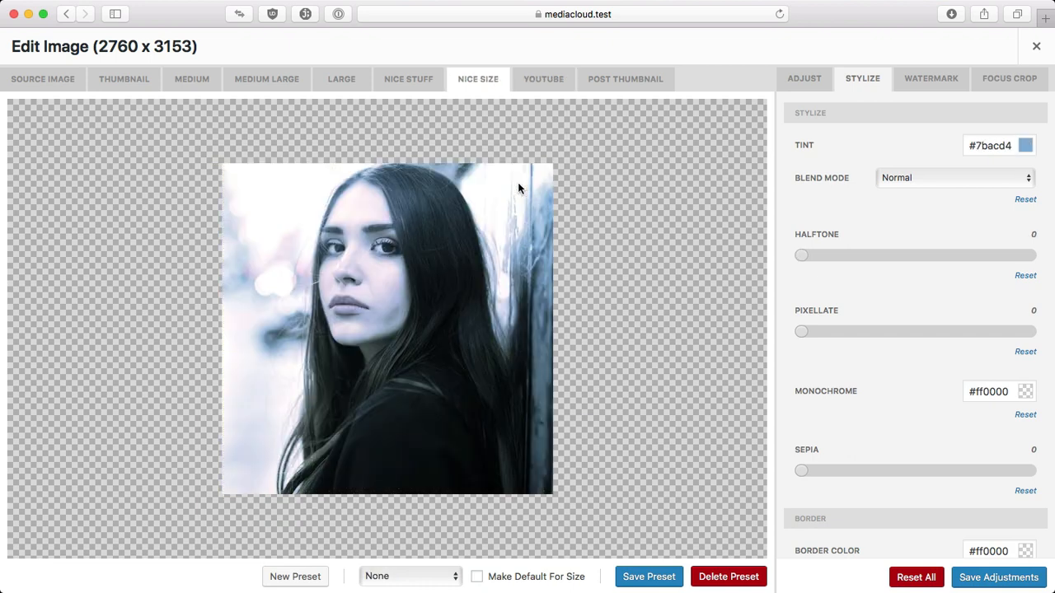
{"action": "left_click", "coordinate": [651, 81]}
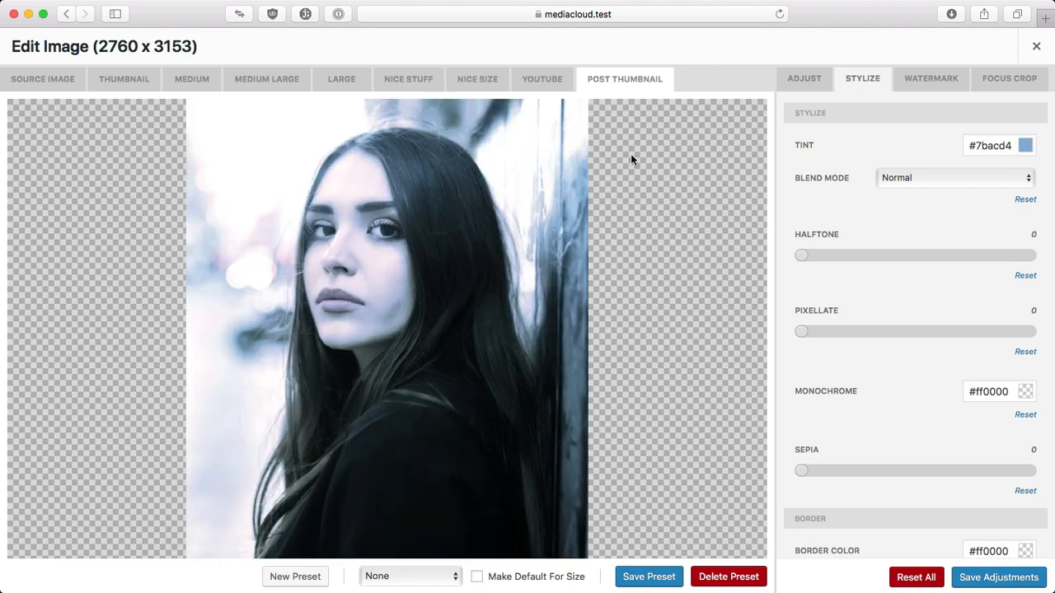
{"action": "left_click", "coordinate": [422, 76]}
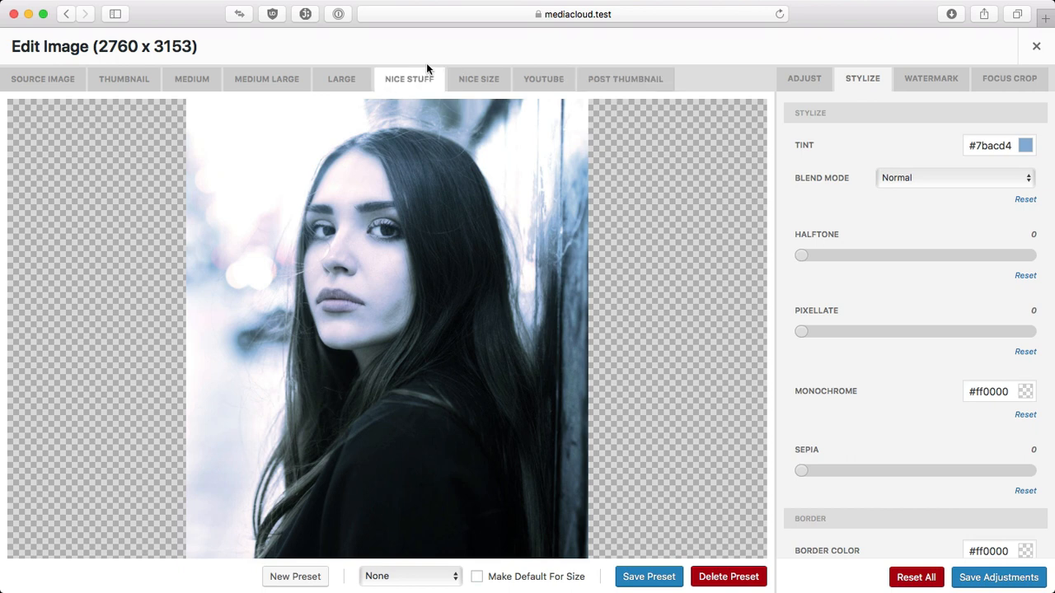
{"action": "left_click", "coordinate": [350, 82]}
{"action": "left_click", "coordinate": [260, 80]}
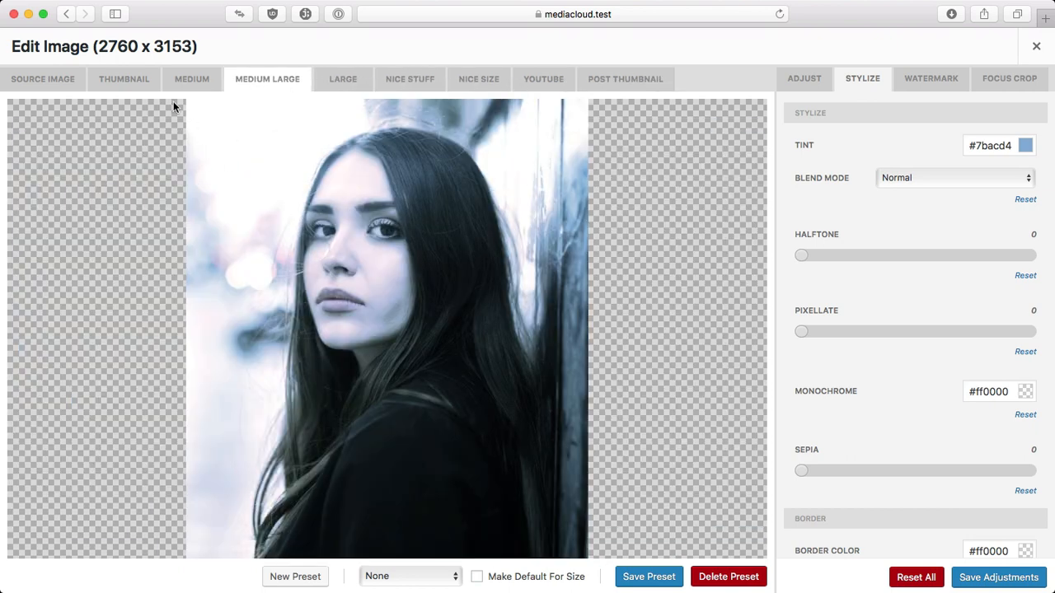
{"action": "left_click", "coordinate": [183, 82]}
{"action": "left_click", "coordinate": [43, 85]}
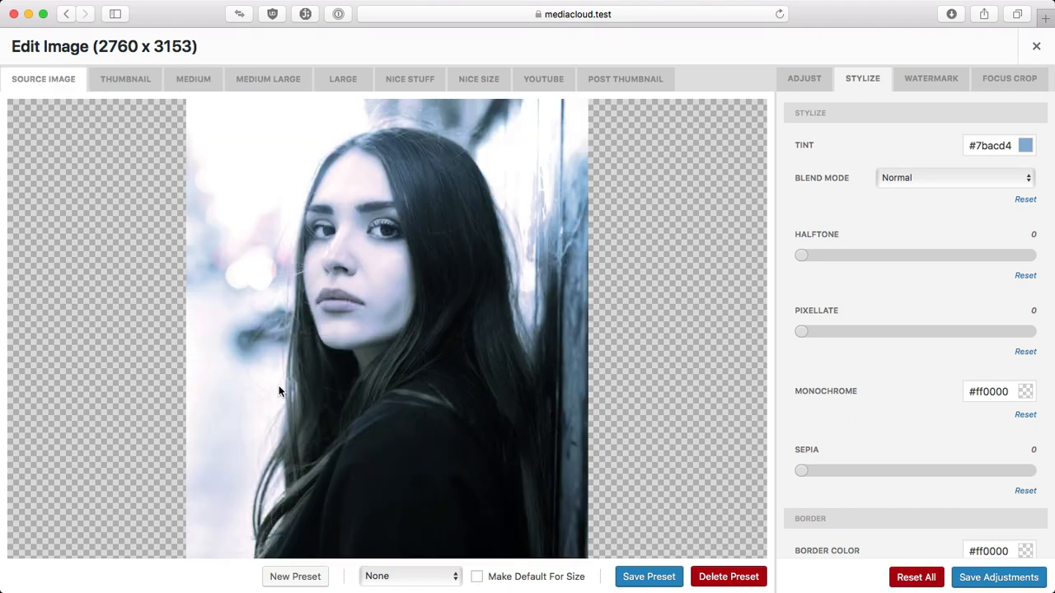
Reset all adjustments on the source image and save the cleared settings
{"action": "left_click", "coordinate": [900, 576]}
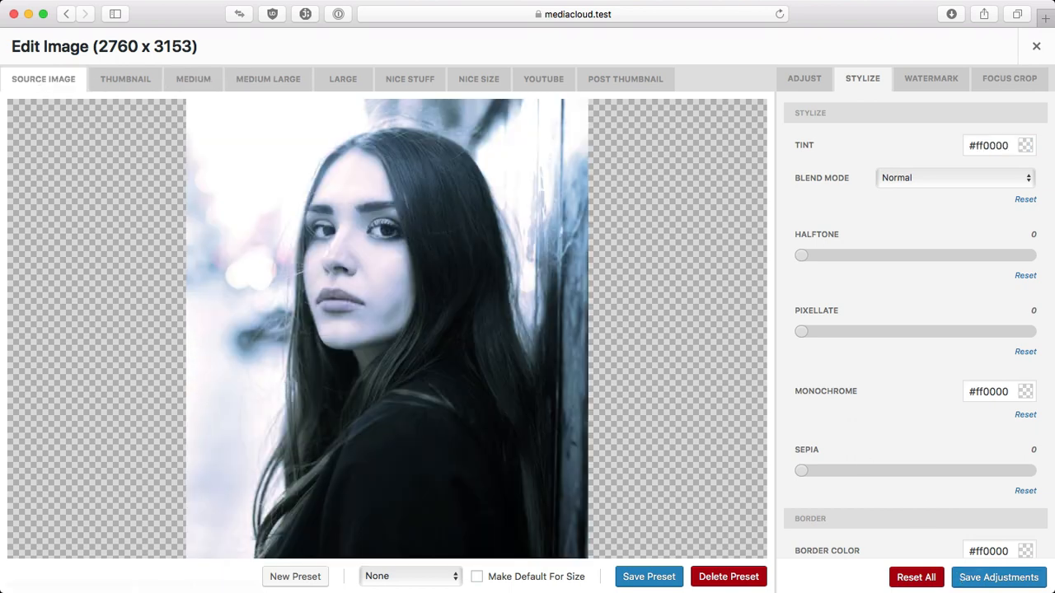
{"action": "left_click", "coordinate": [1011, 580]}
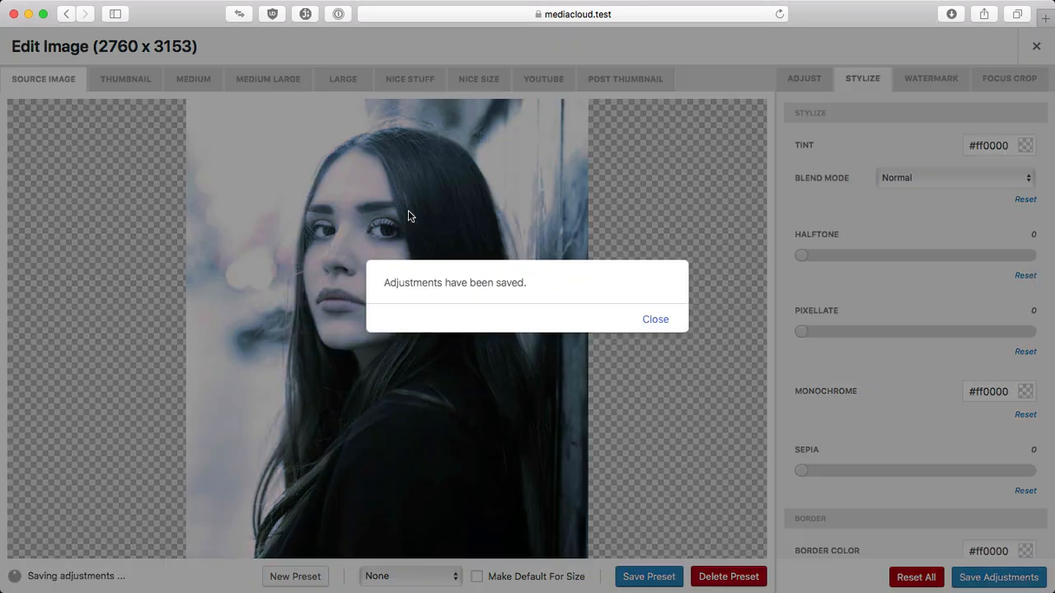
{"action": "left_click", "coordinate": [655, 319]}
Check the Medium, Medium Large, Large, Nice Stuff, YouTube and Nice Size versions after the reset, ending on Nice Size
{"action": "double_click", "coordinate": [193, 79]}
{"action": "left_click", "coordinate": [272, 78]}
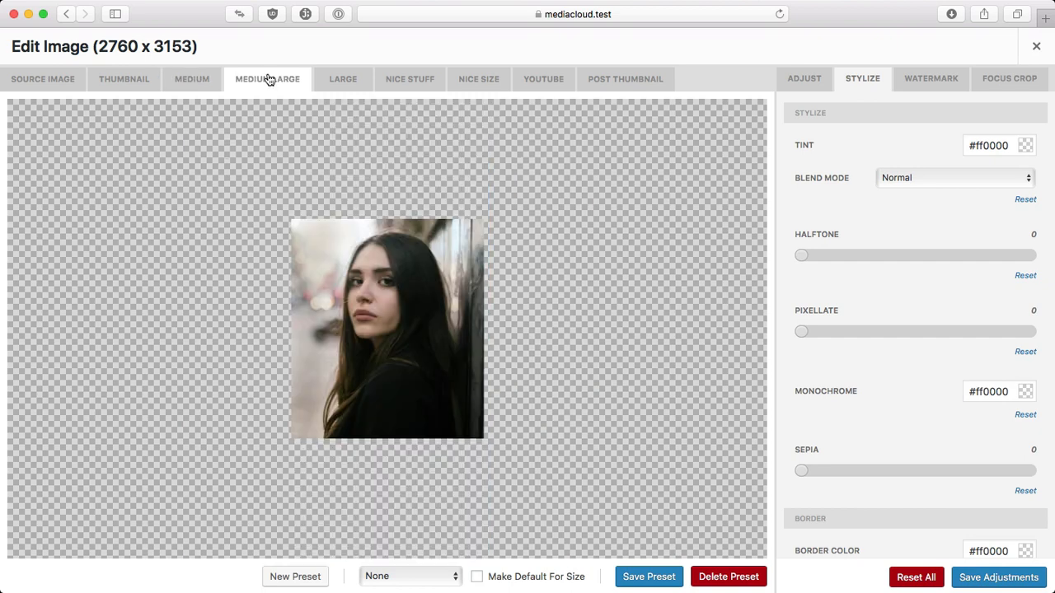
{"action": "left_click", "coordinate": [345, 79]}
{"action": "left_click", "coordinate": [419, 83]}
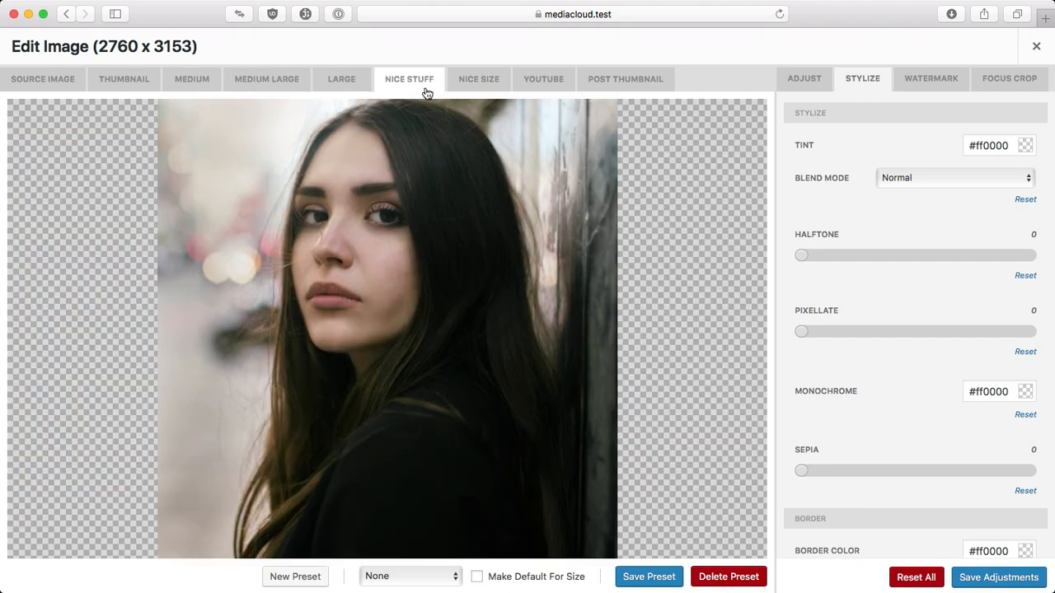
{"action": "left_click", "coordinate": [543, 82]}
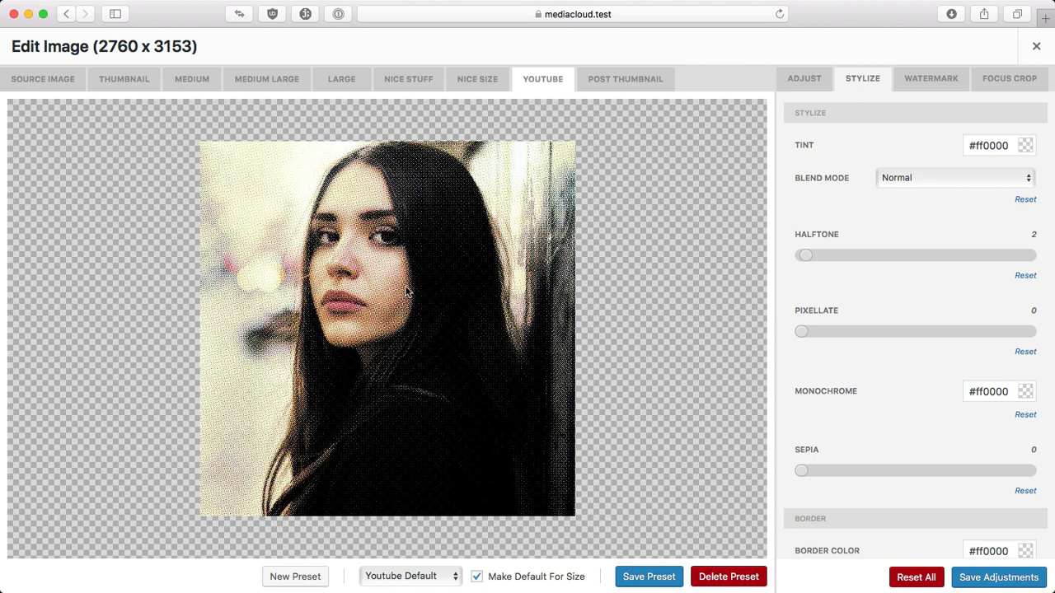
{"action": "left_click", "coordinate": [280, 79]}
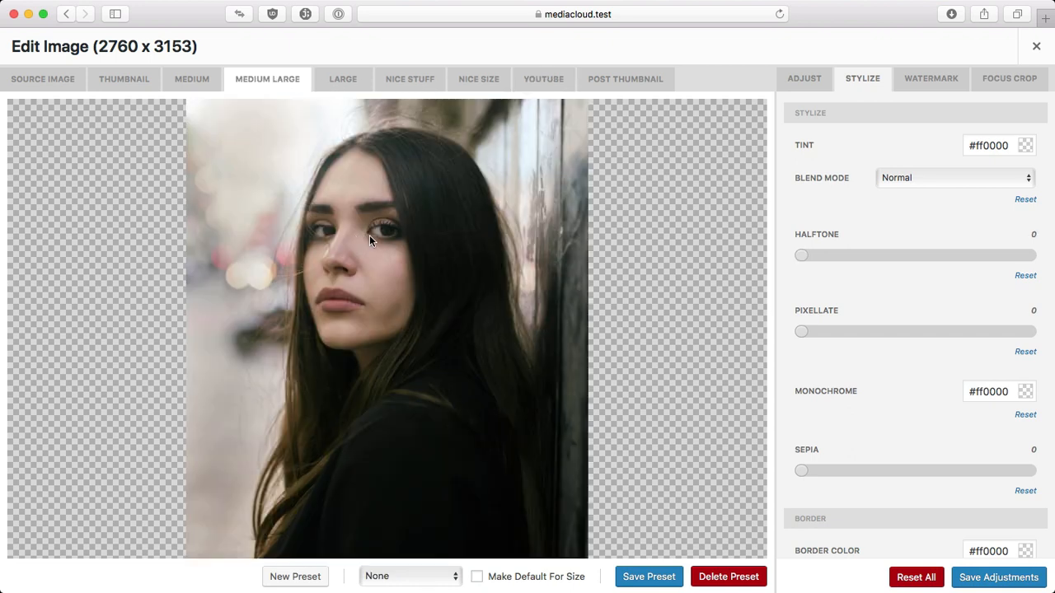
{"action": "left_click", "coordinate": [488, 84]}
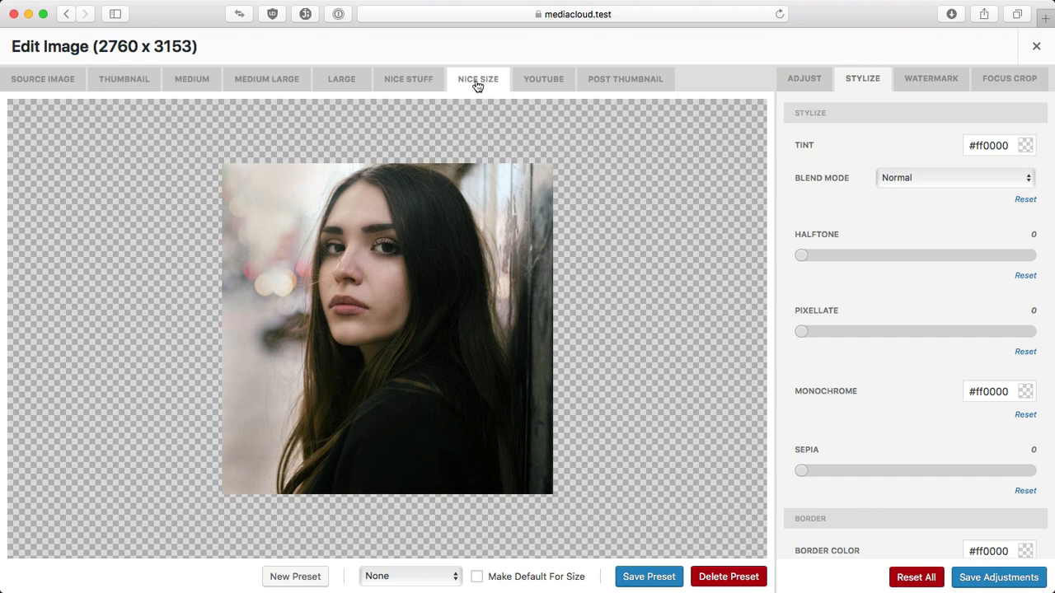
Apply a halftone of 4 to Nice Size, save it as preset Newsprint made default for that size, and close the editor
{"action": "left_click_drag", "start_coordinate": [809, 259], "coordinate": [811, 259]}
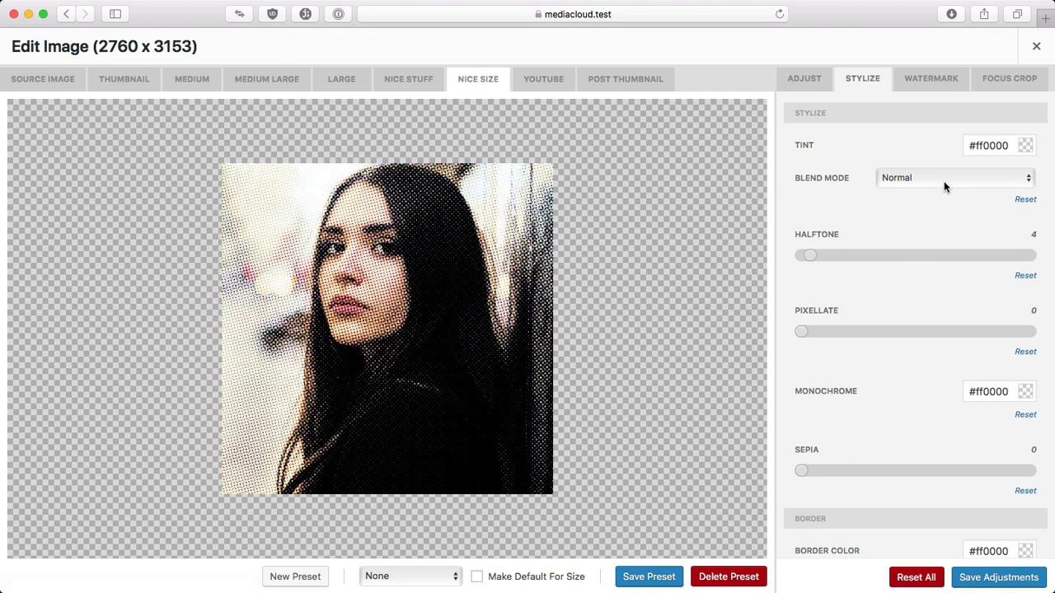
{"action": "left_click", "coordinate": [295, 577]}
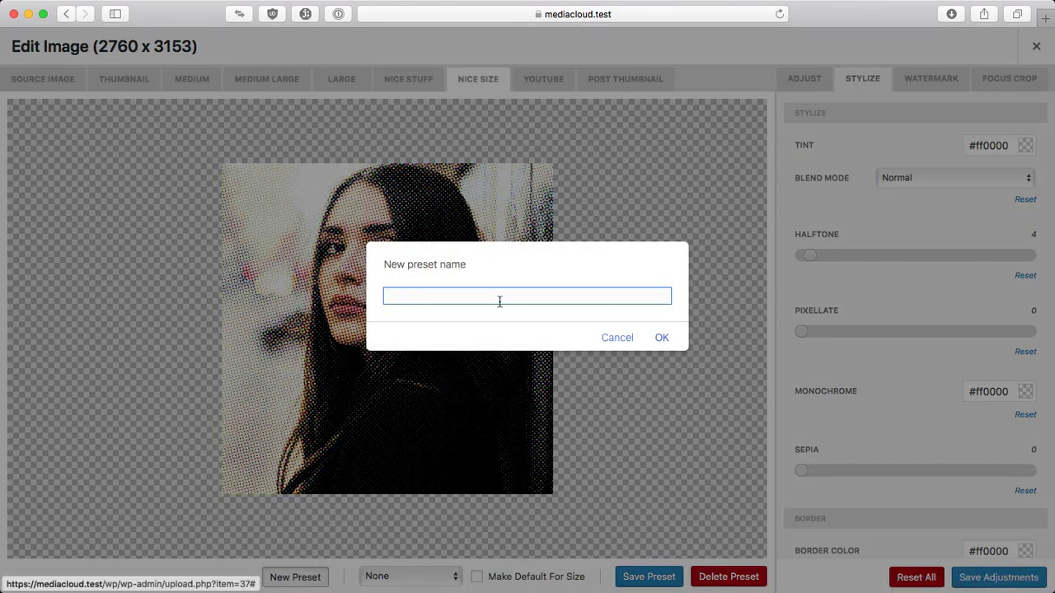
{"action": "type", "text": "Newsprint"}
{"action": "left_click", "coordinate": [662, 338]}
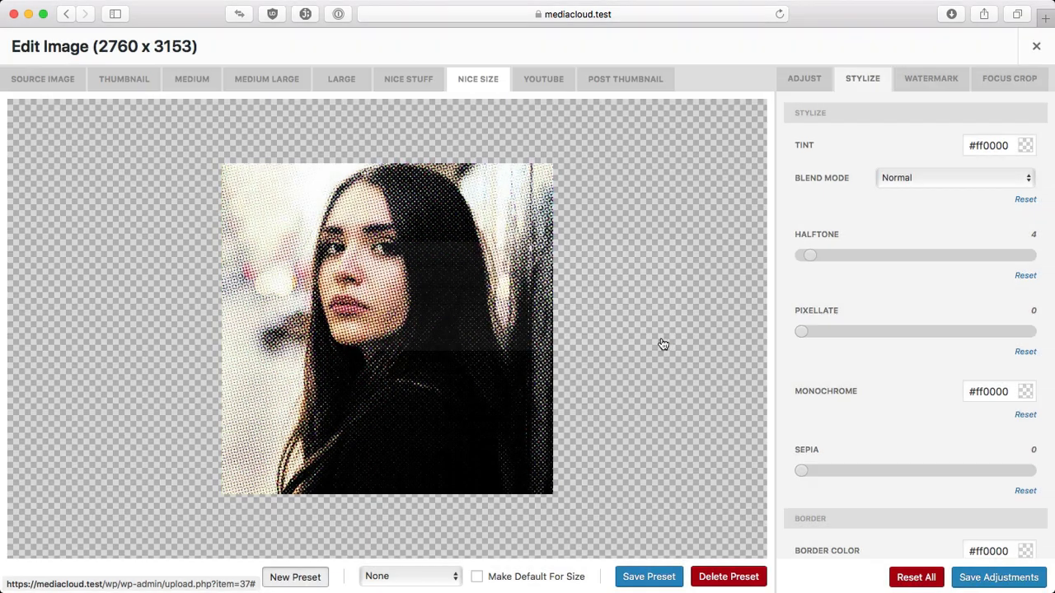
{"action": "left_click", "coordinate": [478, 577]}
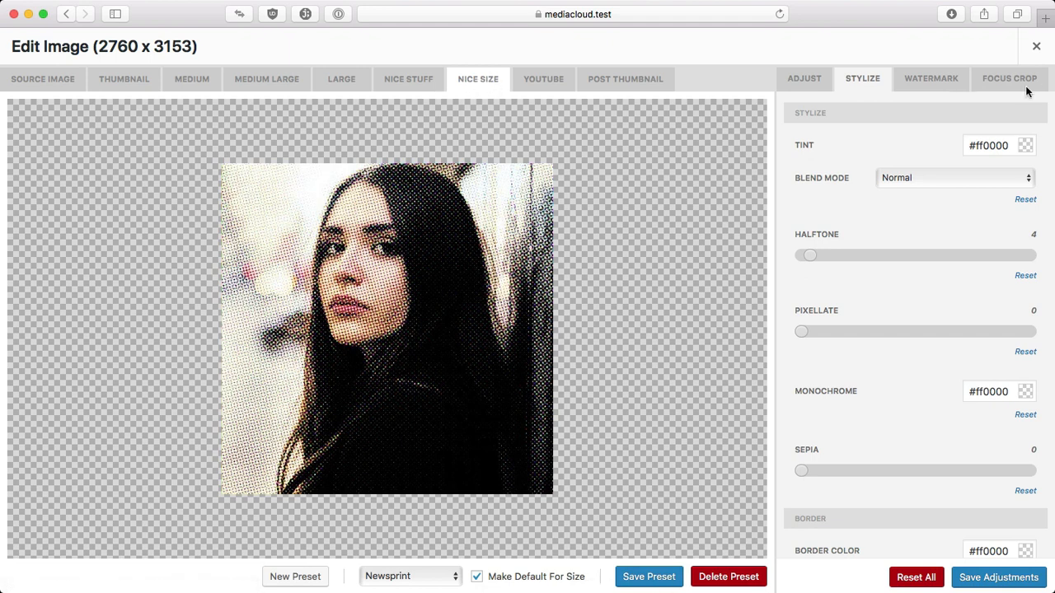
{"action": "left_click", "coordinate": [1036, 47]}
{"action": "left_click", "coordinate": [1026, 63]}
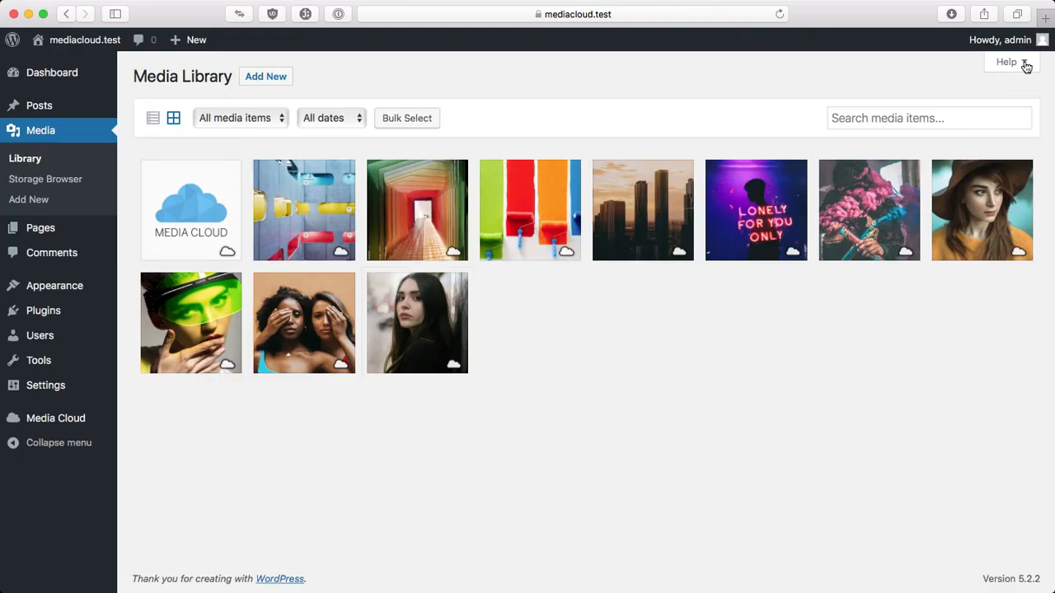
Check the Nice Size version of the two-women photo in the image editor, then close the editor and attachment details
{"action": "left_click", "coordinate": [322, 313]}
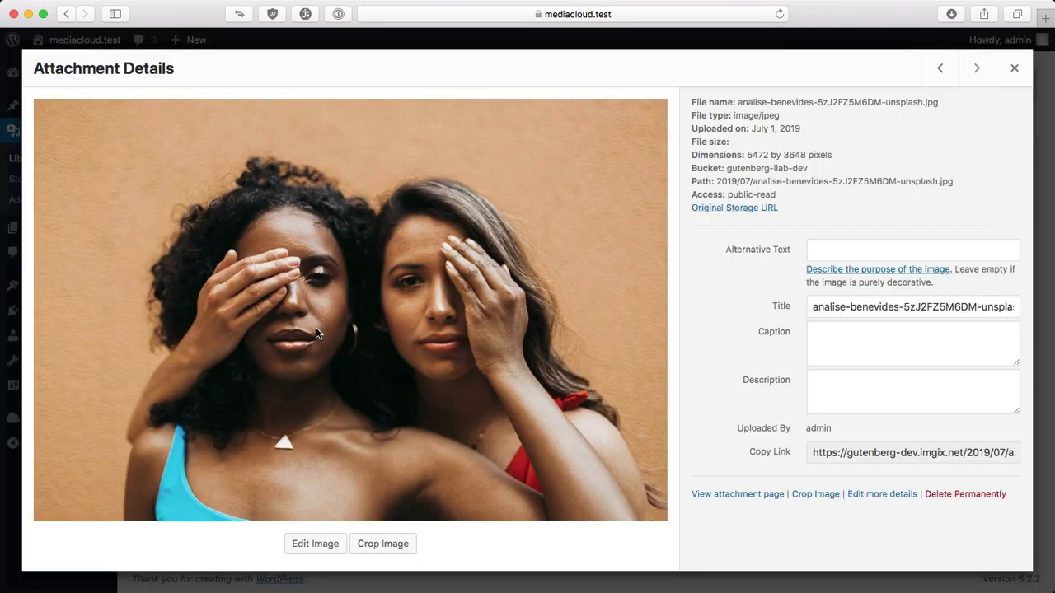
{"action": "left_click", "coordinate": [321, 542]}
{"action": "left_click", "coordinate": [662, 333]}
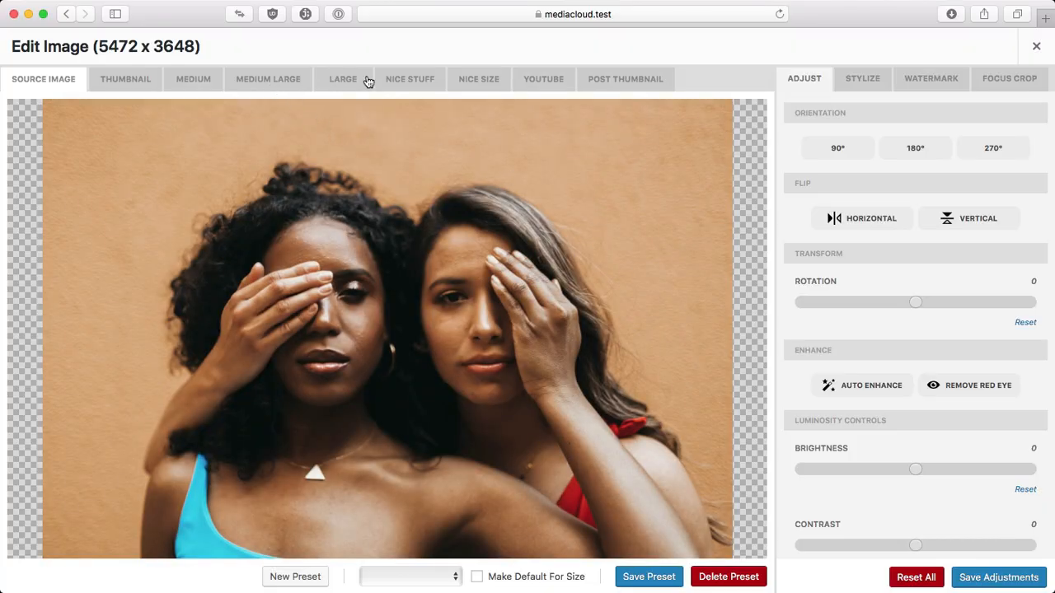
{"action": "left_click", "coordinate": [474, 80]}
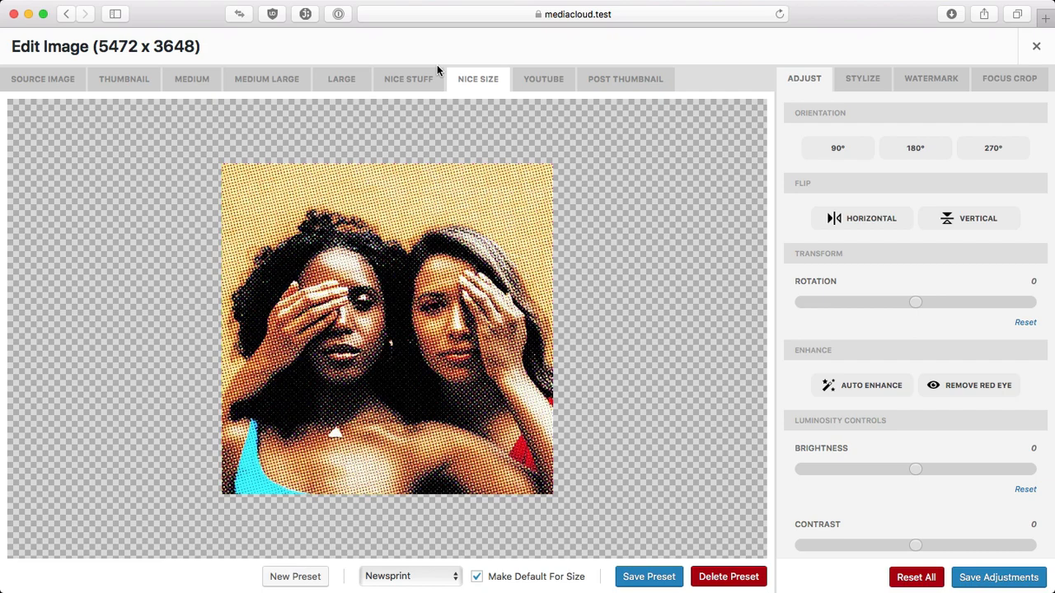
{"action": "left_click", "coordinate": [1036, 46]}
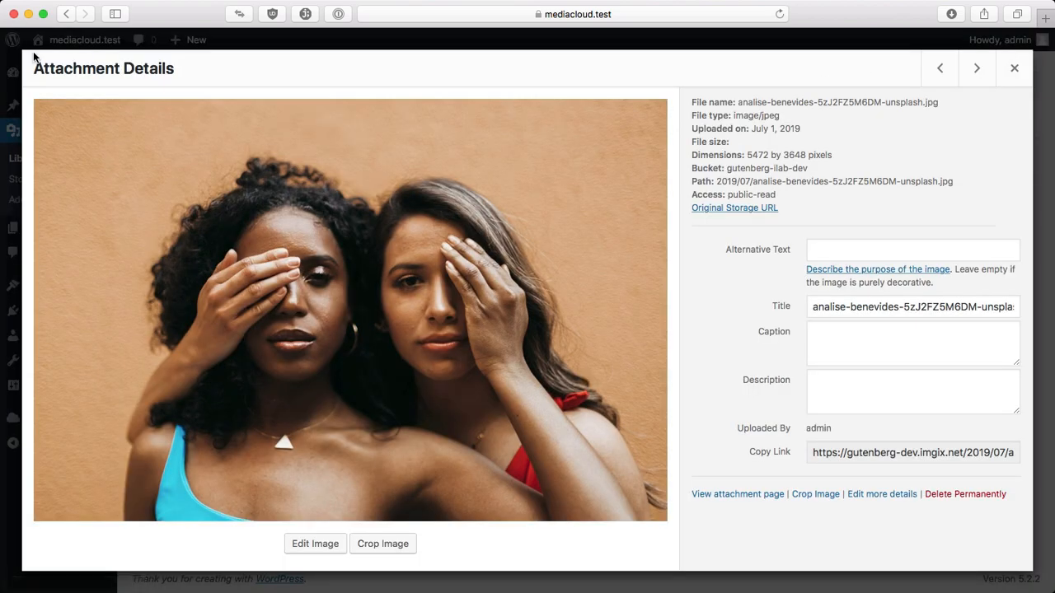
{"action": "left_click", "coordinate": [1014, 66]}
Create a new post and insert the green visor portrait from the media library in an image block
{"action": "mouse_move", "coordinate": [118, 103]}
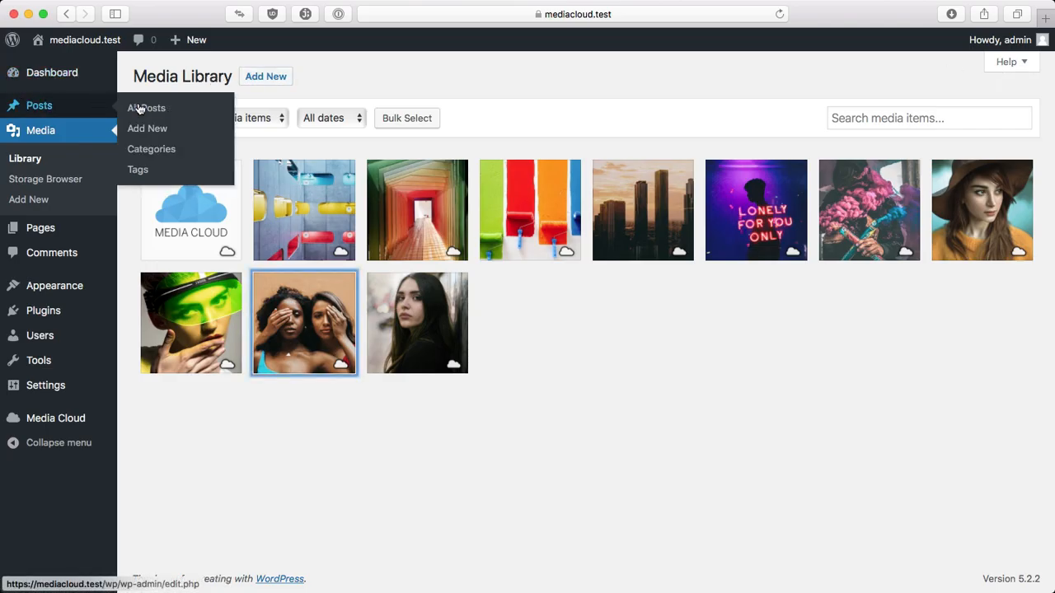
{"action": "left_click", "coordinate": [158, 137]}
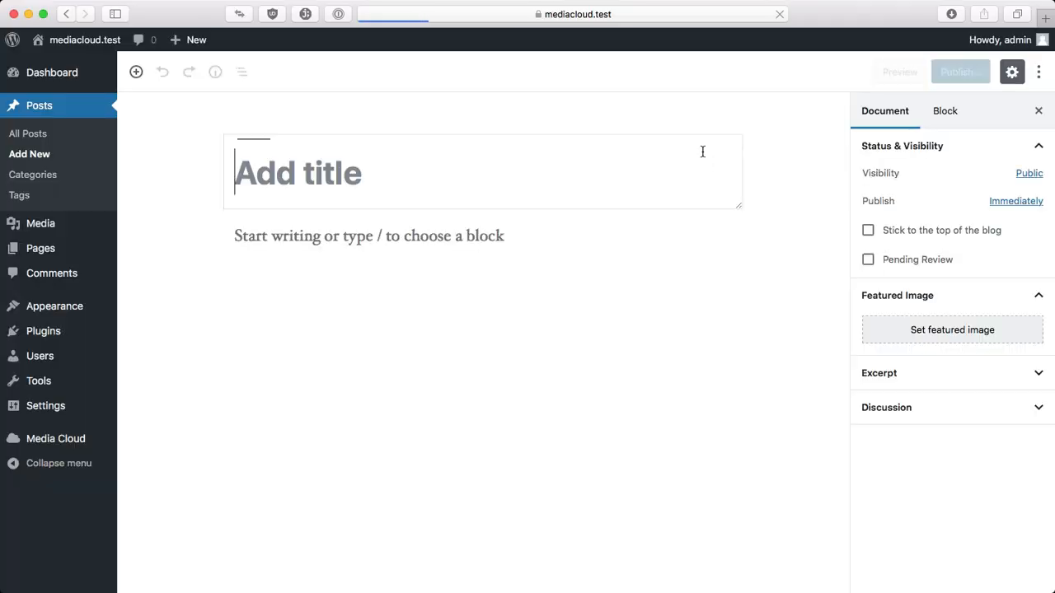
{"action": "left_click", "coordinate": [202, 233]}
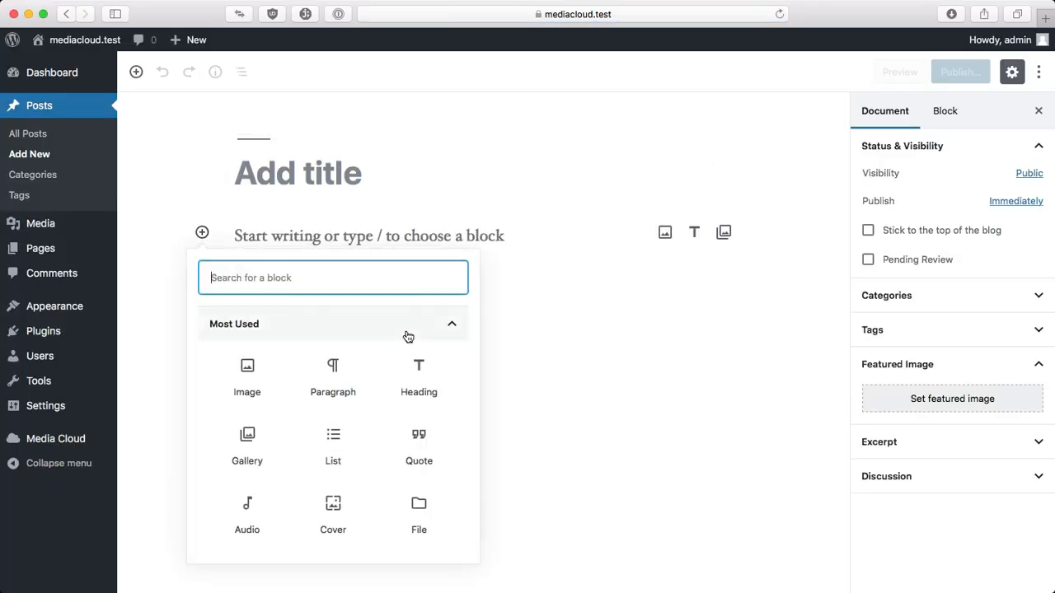
{"action": "left_click", "coordinate": [249, 378]}
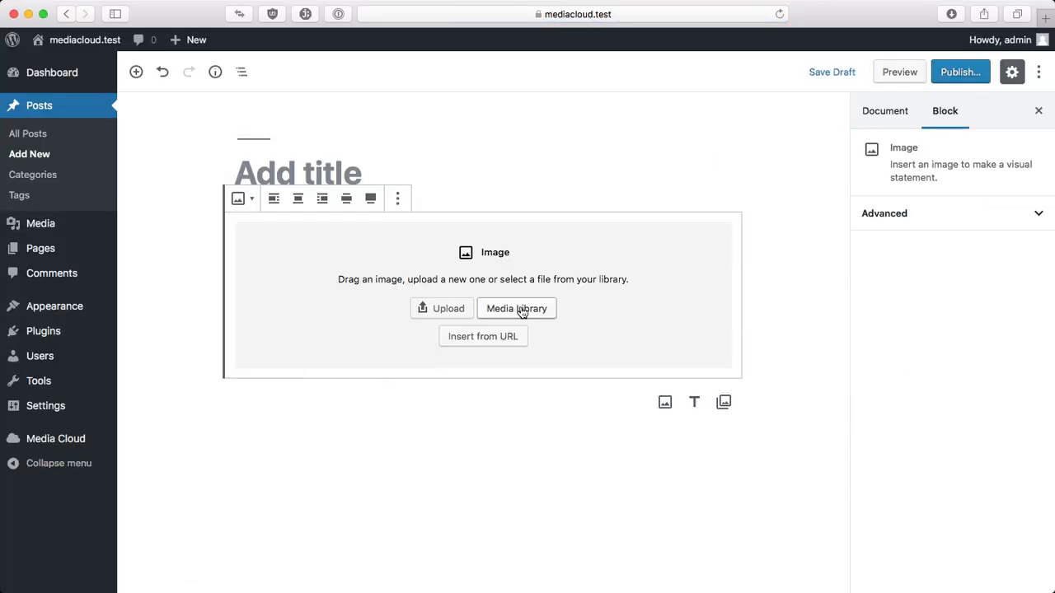
{"action": "left_click", "coordinate": [519, 310]}
{"action": "left_click", "coordinate": [185, 328]}
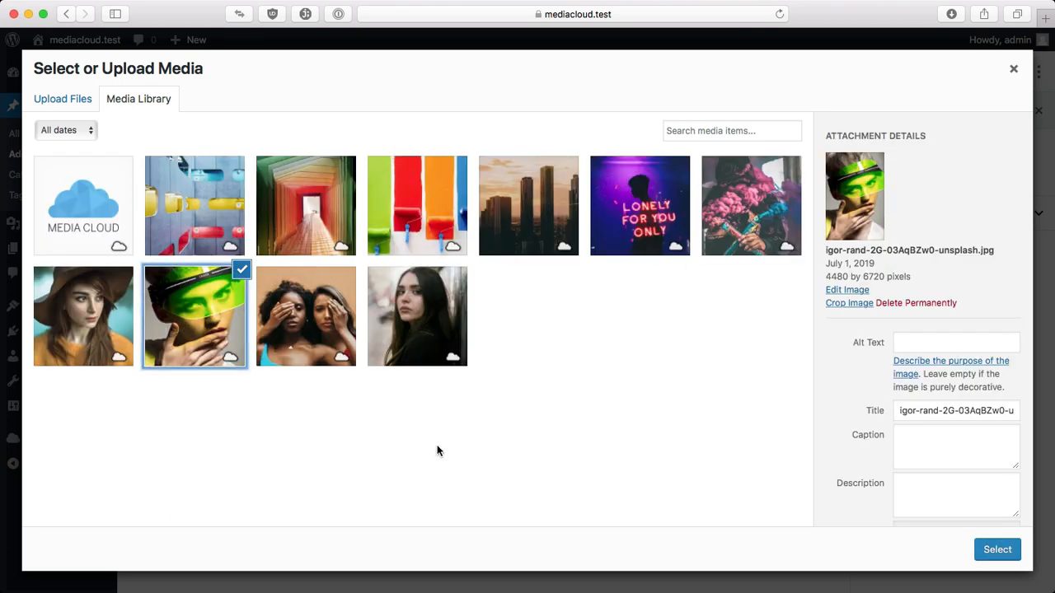
{"action": "left_click", "coordinate": [983, 558]}
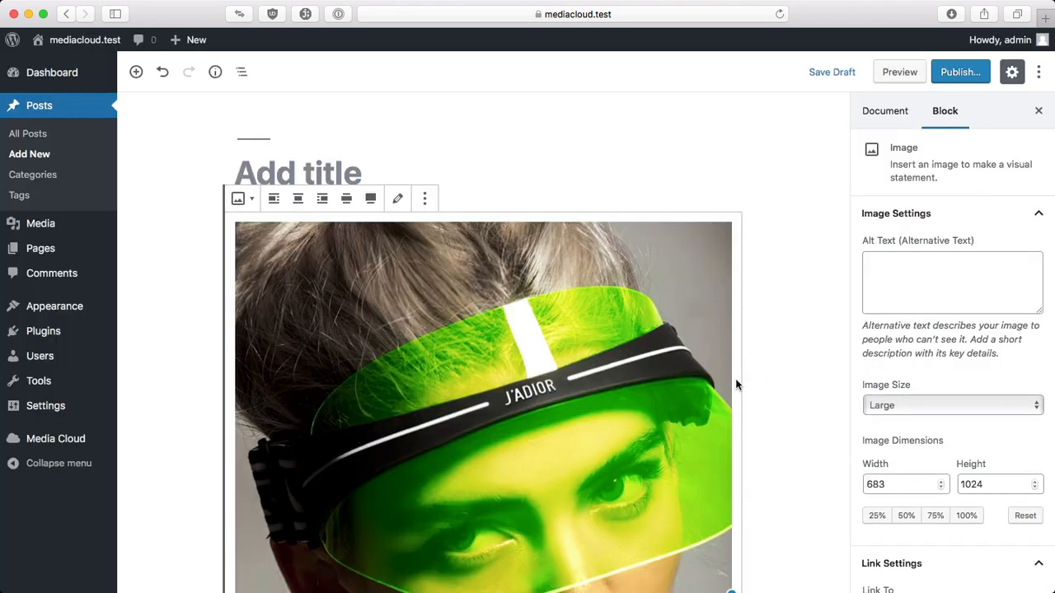
Switch the inserted portrait's image size to Nice Size, then leave the post without saving it
{"action": "scroll", "coordinate": [735, 379], "scroll_direction": "down", "scroll_amount": 6}
{"action": "scroll", "coordinate": [750, 390], "scroll_direction": "up", "scroll_amount": 5}
{"action": "left_click", "coordinate": [935, 403]}
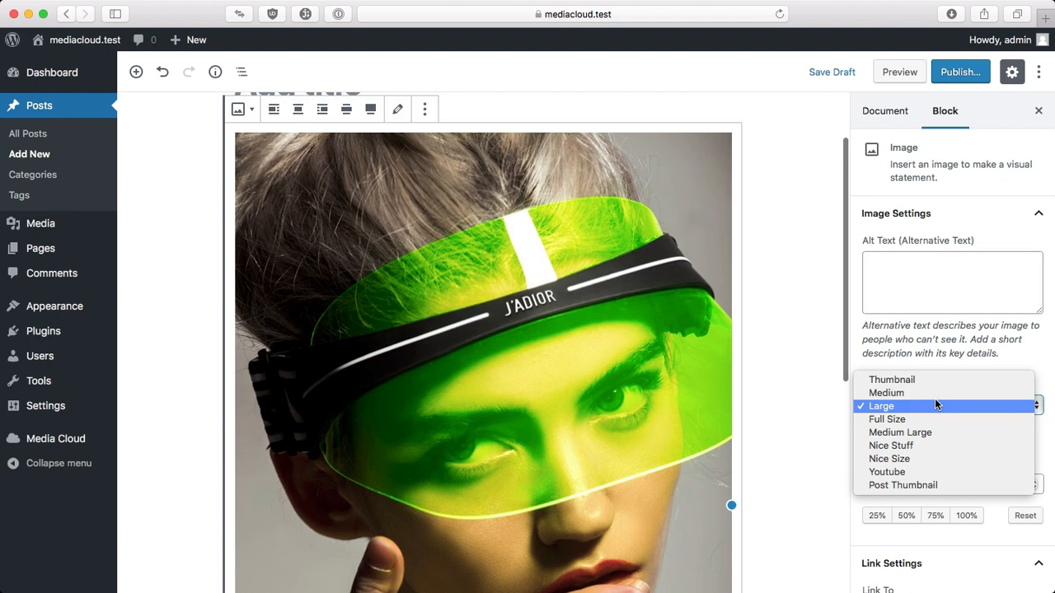
{"action": "left_click", "coordinate": [922, 459]}
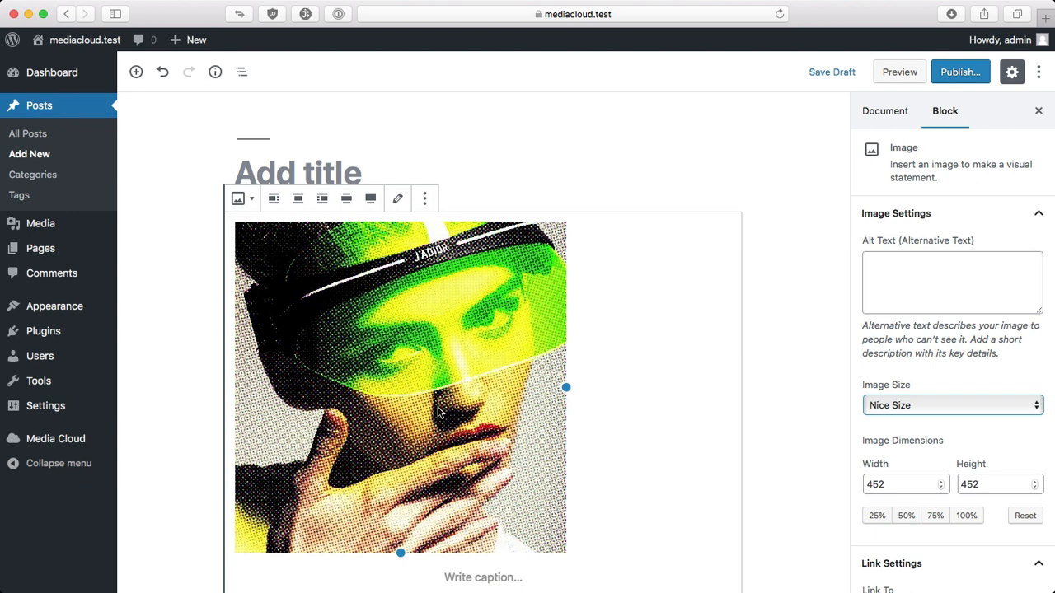
{"action": "left_click", "coordinate": [59, 141]}
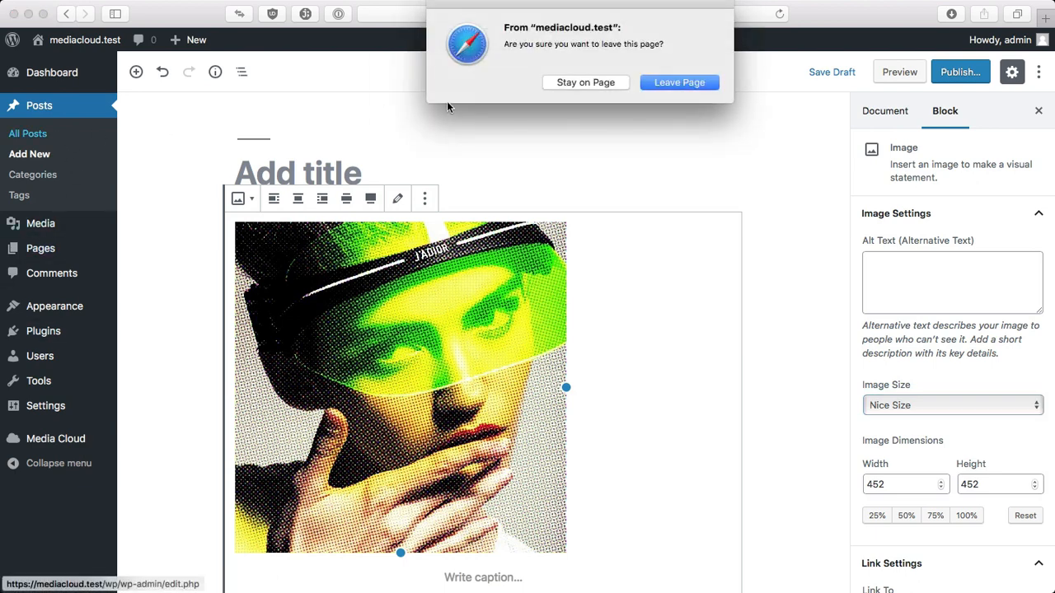
{"action": "left_click", "coordinate": [678, 85]}
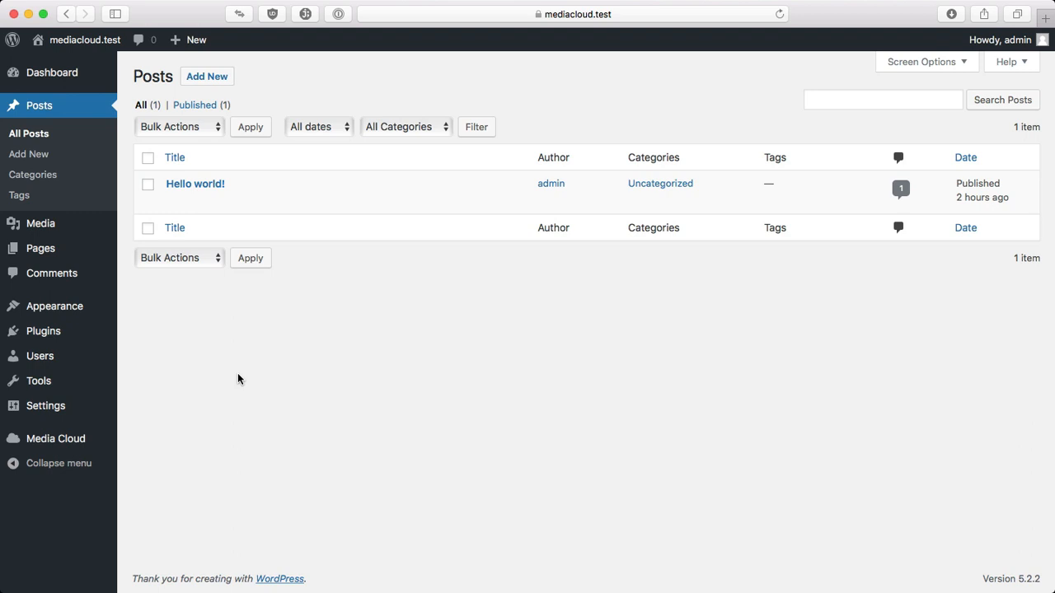
Delete the custom Youtube image size in Media Cloud's Image Size Manager
{"action": "mouse_move", "coordinate": [62, 438]}
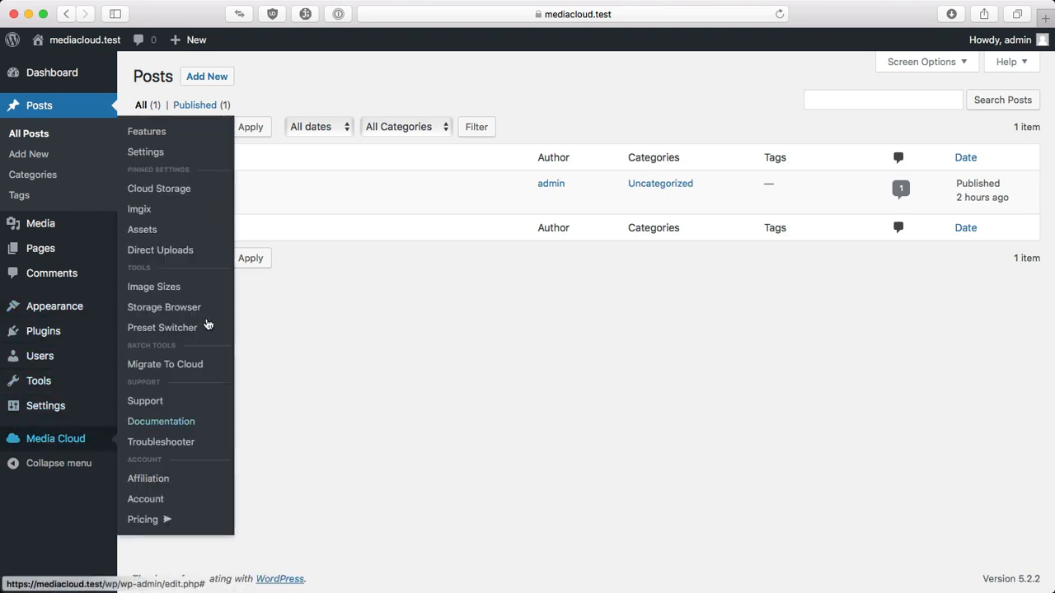
{"action": "left_click", "coordinate": [157, 286]}
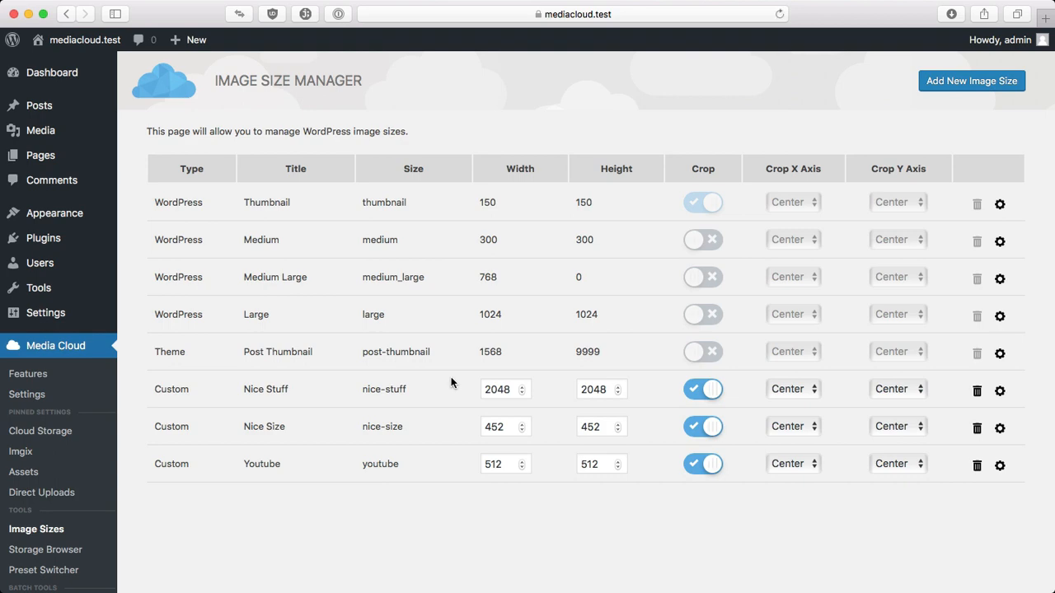
{"action": "left_click", "coordinate": [976, 465]}
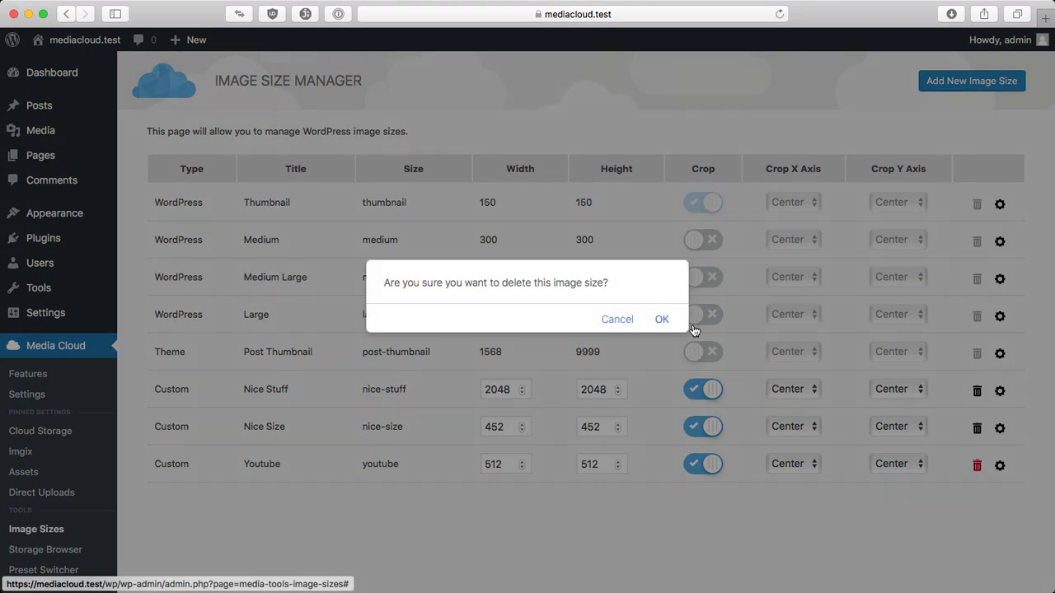
{"action": "left_click", "coordinate": [662, 319]}
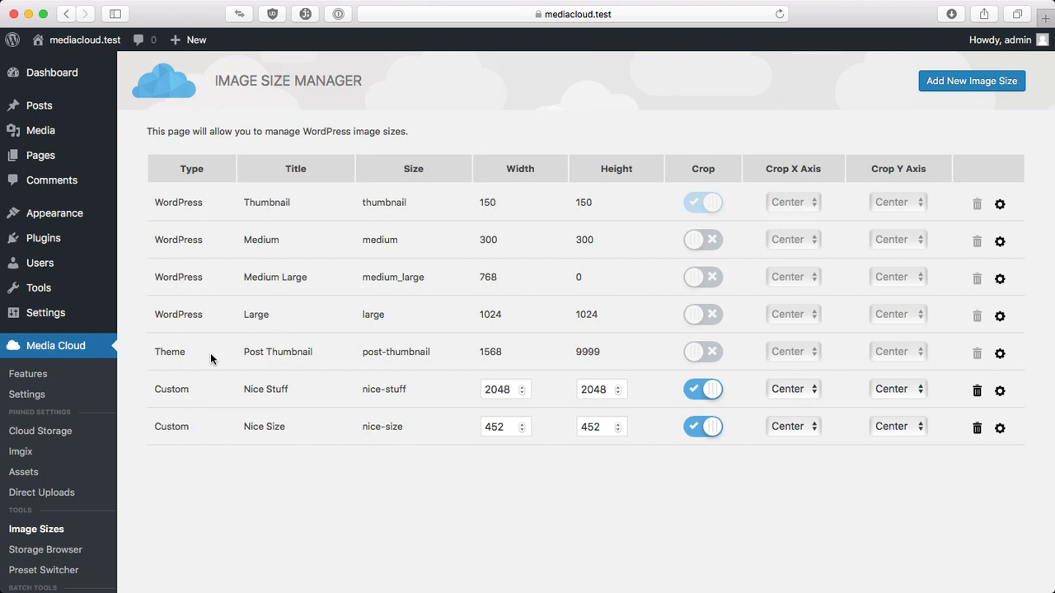
Review the theme-defined Post Thumbnail entry in the image size list
{"action": "left_click_drag", "start_coordinate": [160, 353], "coordinate": [411, 350]}
{"action": "left_click", "coordinate": [410, 350]}
{"action": "left_click_drag", "start_coordinate": [250, 352], "coordinate": [599, 363]}
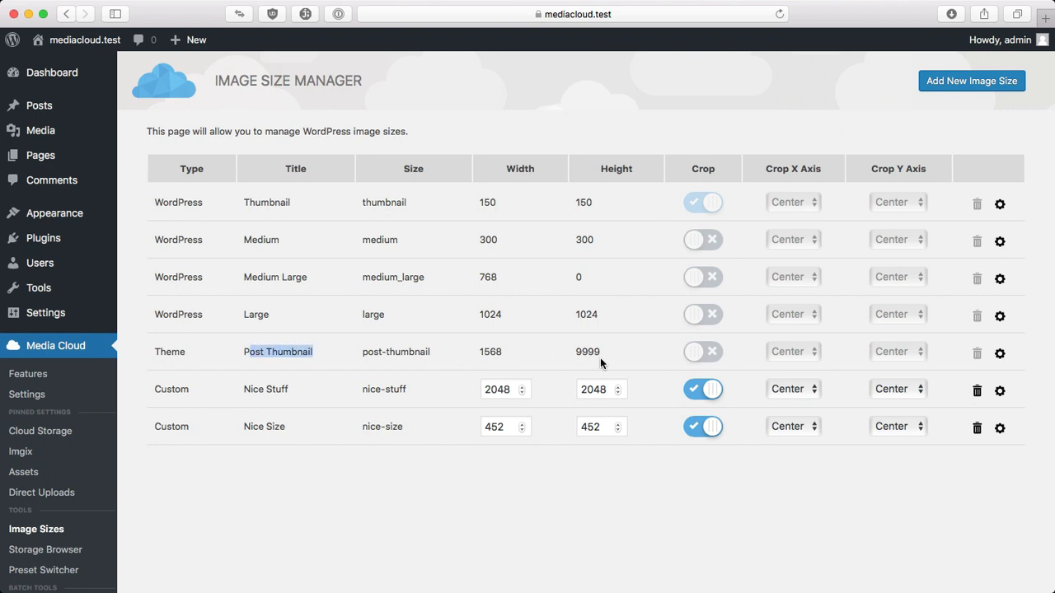
{"action": "left_click", "coordinate": [251, 458]}
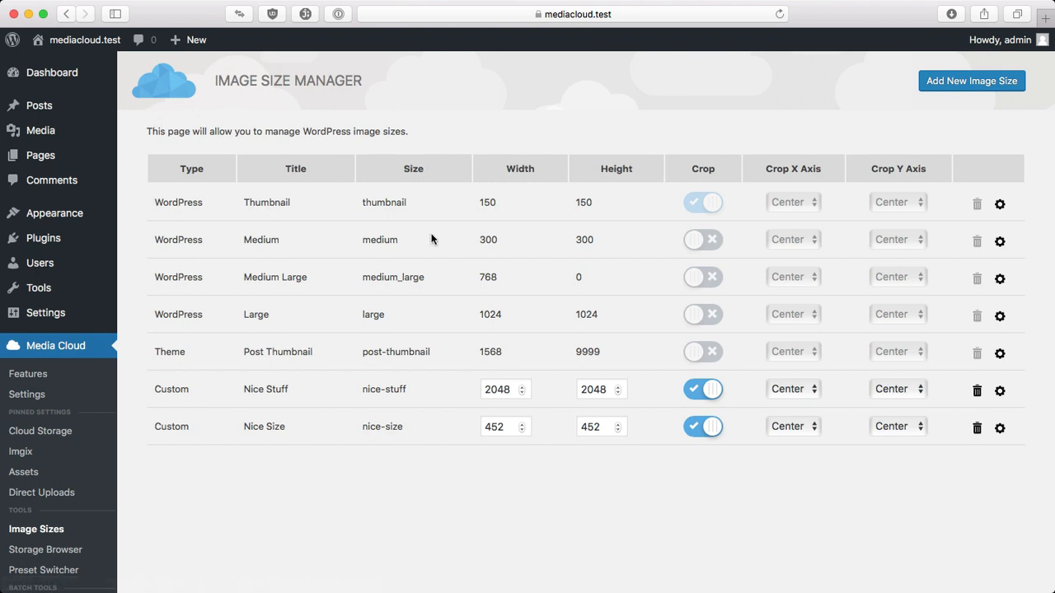
Start a new image size named Whatevs with a width and height of 1520
{"action": "left_click", "coordinate": [968, 86]}
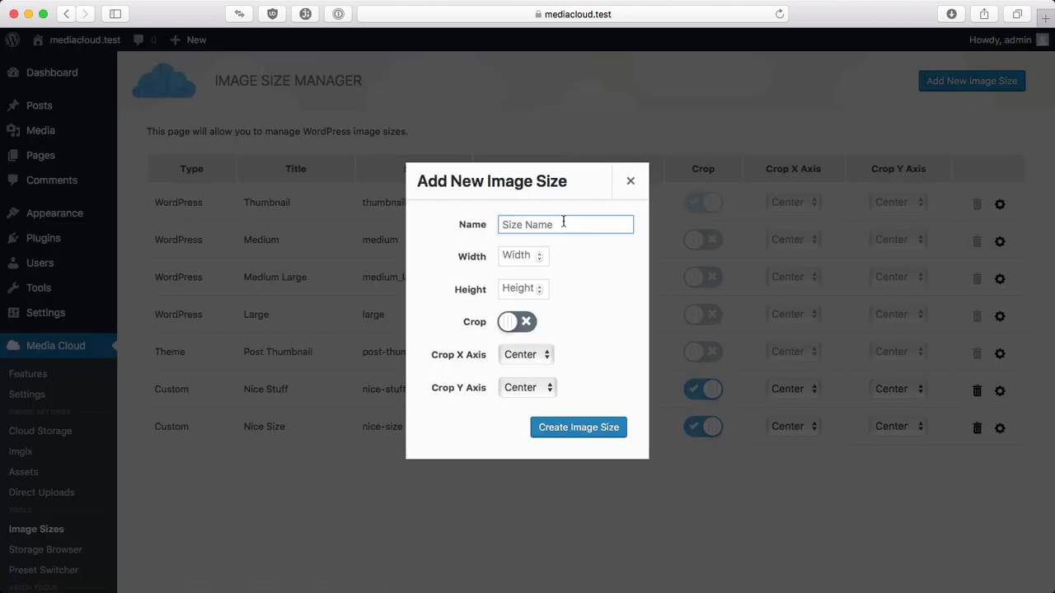
{"action": "type", "text": "Whatevs"}
{"action": "key", "text": "Tab"}
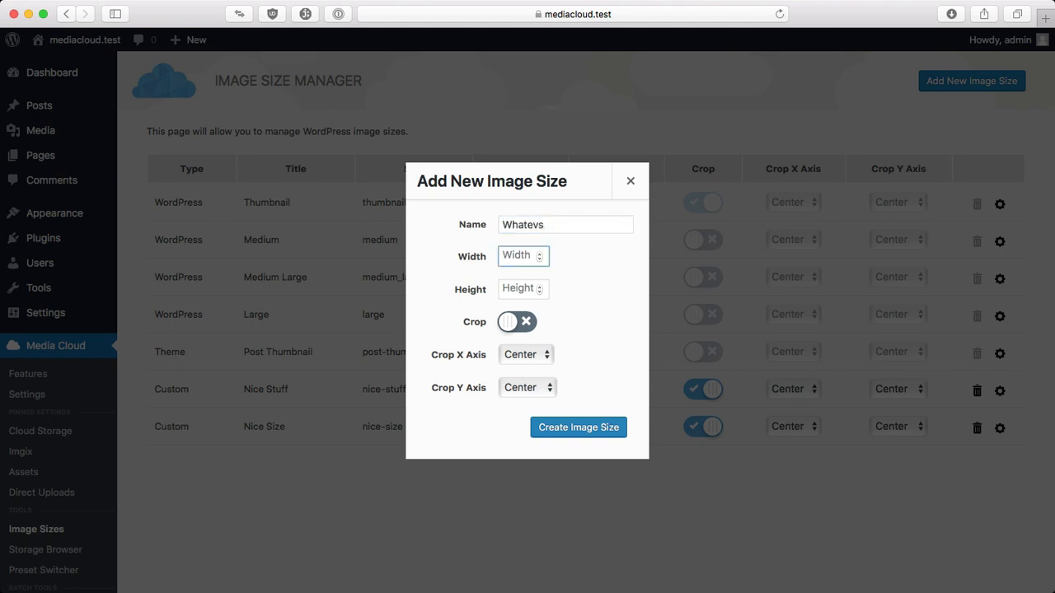
{"action": "type", "text": "1520"}
{"action": "key", "text": "Tab"}
{"action": "type", "text": "1520"}
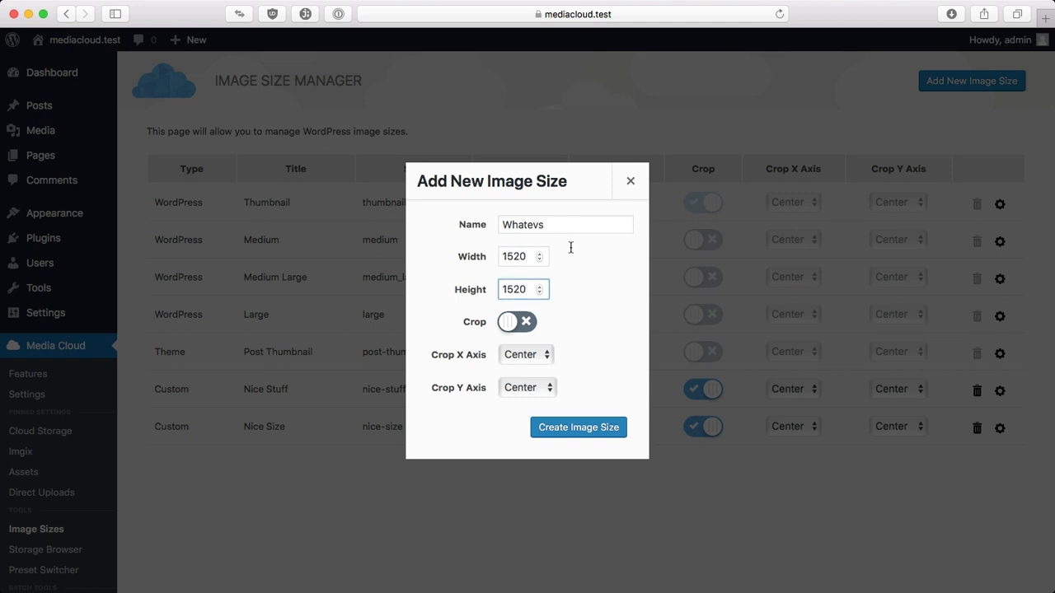
Turn on cropping for the new Whatevs size, leaving both crop axes on Center
{"action": "left_click", "coordinate": [522, 322]}
{"action": "left_click", "coordinate": [522, 322]}
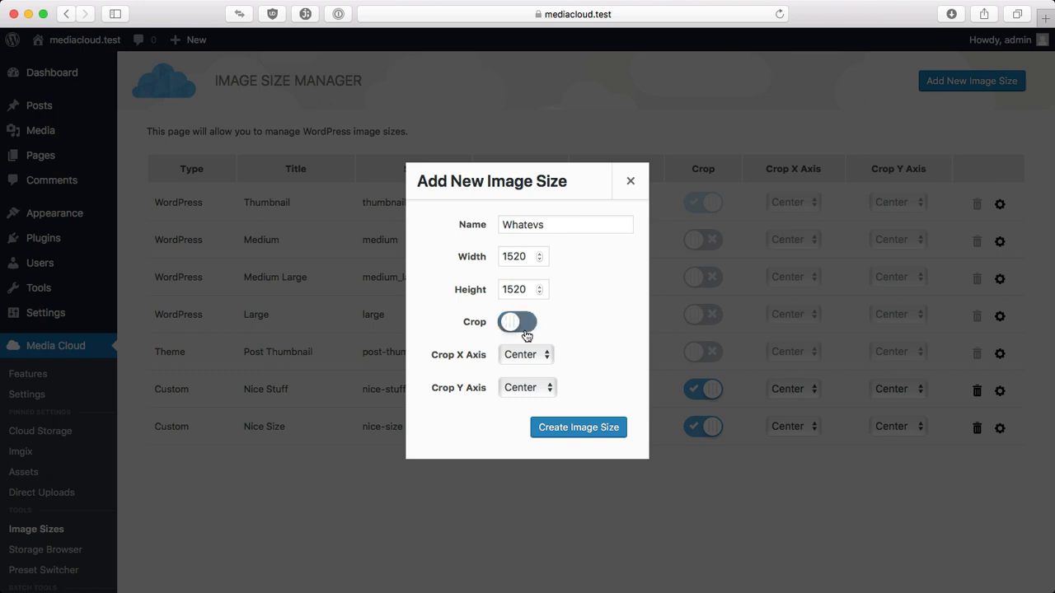
{"action": "left_click", "coordinate": [527, 355]}
{"action": "left_click", "coordinate": [624, 349]}
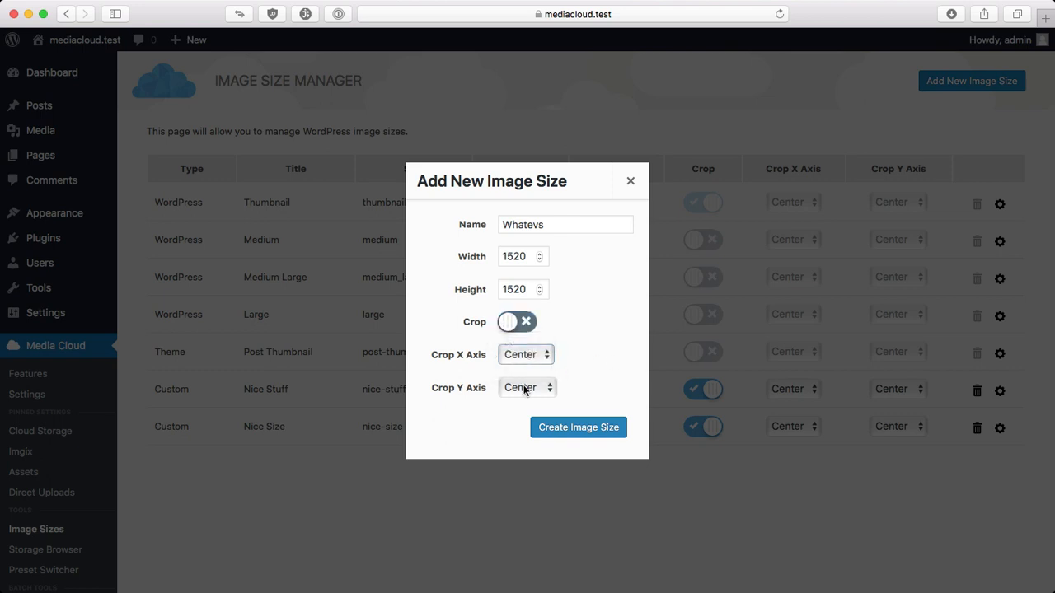
{"action": "left_click", "coordinate": [527, 327]}
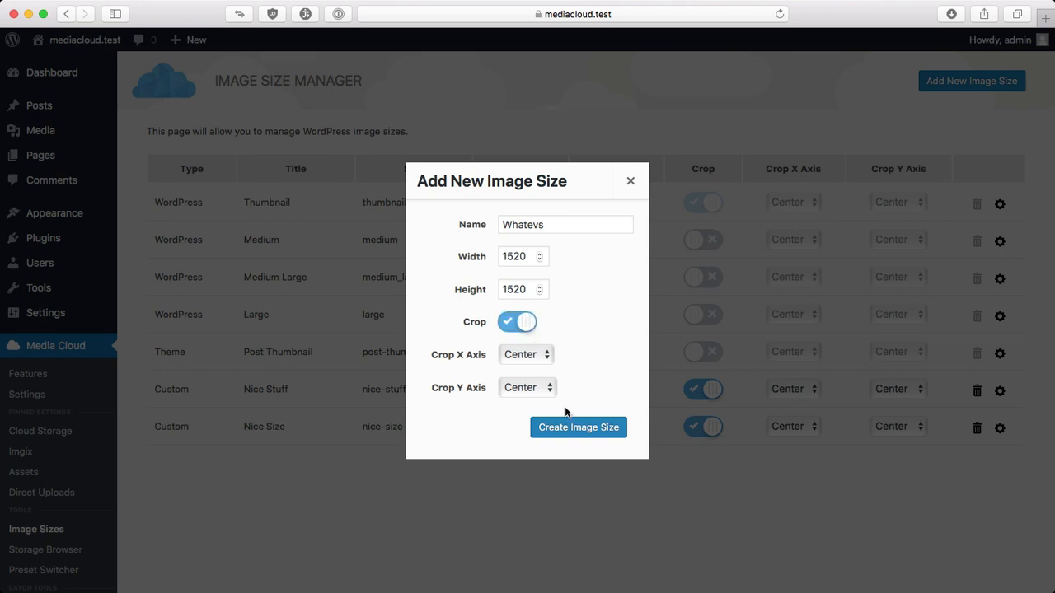
Set the Whatevs size's width and height to 256 and create the image size
{"action": "double_click", "coordinate": [528, 256]}
{"action": "type", "text": "256"}
{"action": "key", "text": "Tab"}
{"action": "type", "text": "256"}
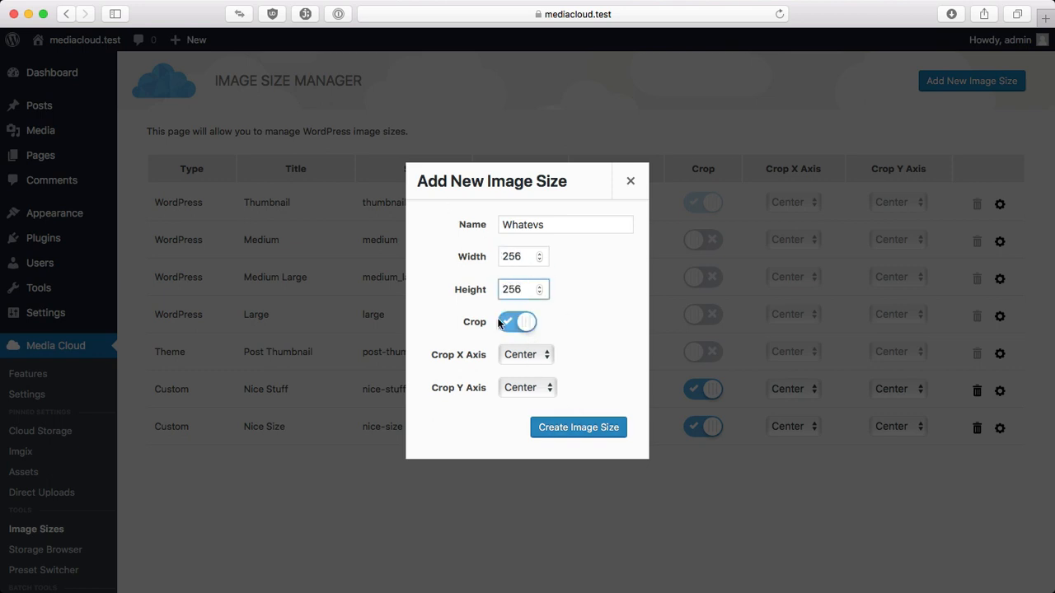
{"action": "left_click", "coordinate": [584, 430]}
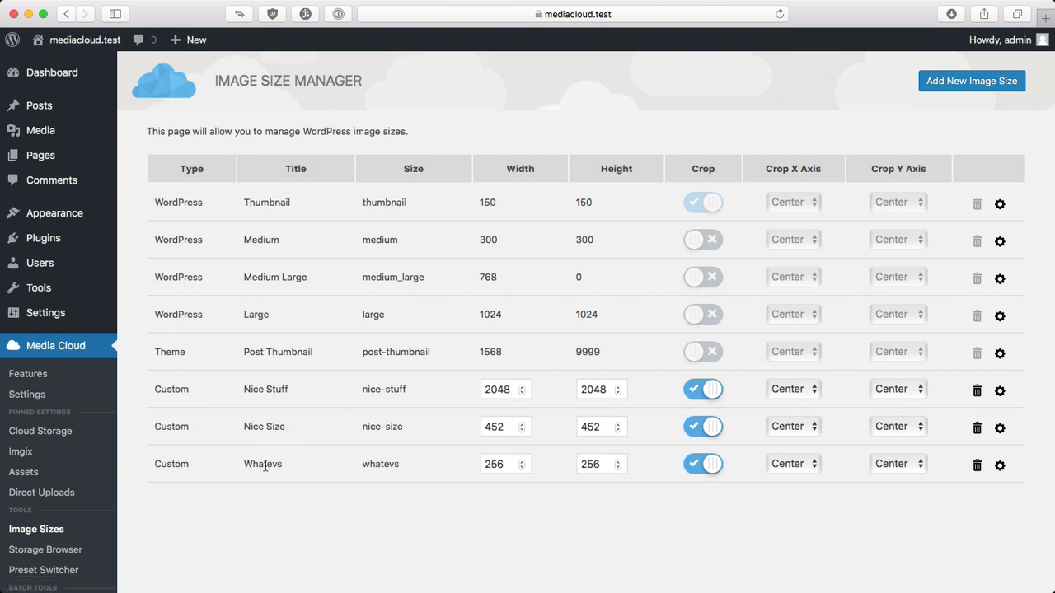
Open the media library's portrait of the long-haired woman in dark clothing in the image editor
{"action": "mouse_move", "coordinate": [73, 107]}
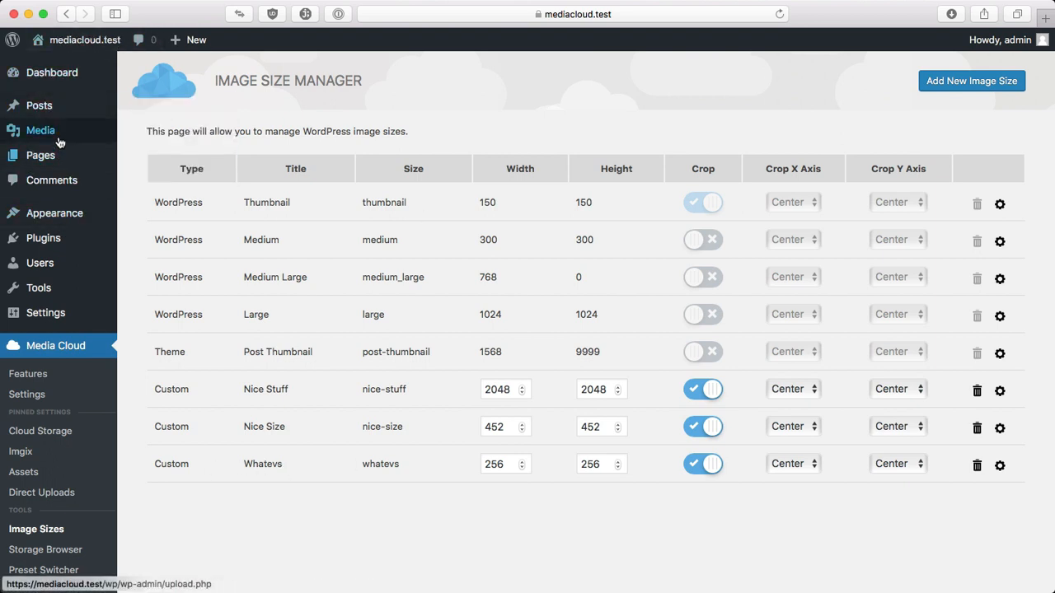
{"action": "left_click", "coordinate": [51, 131]}
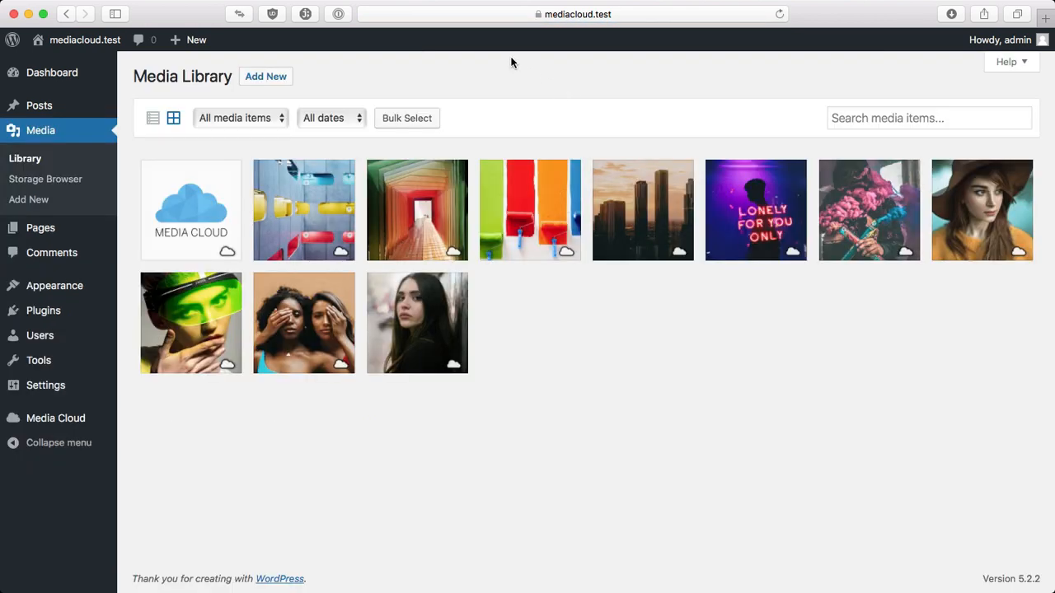
{"action": "left_click", "coordinate": [1006, 216]}
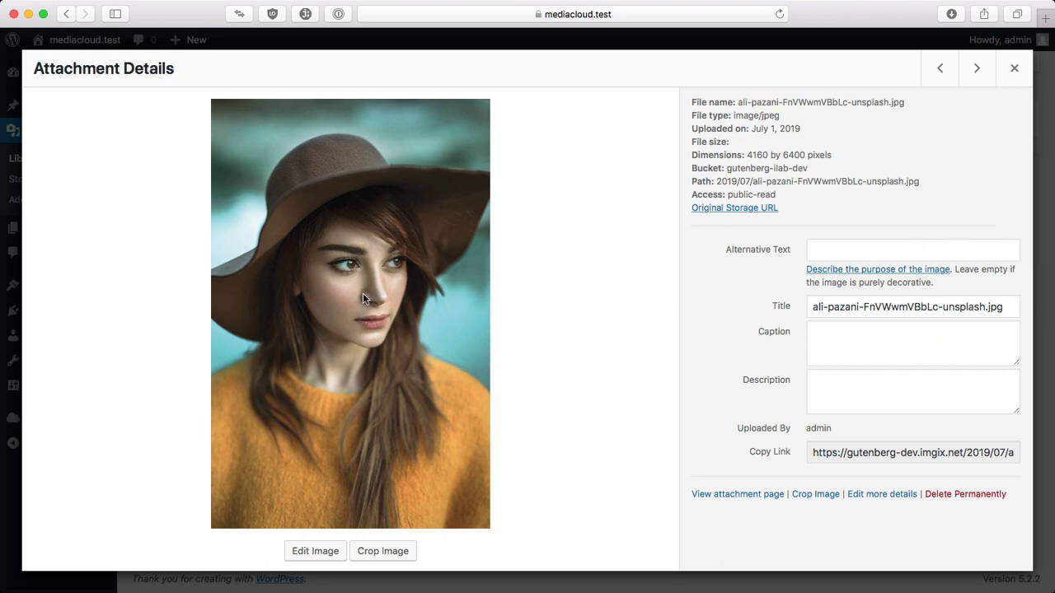
{"action": "left_click", "coordinate": [1022, 81]}
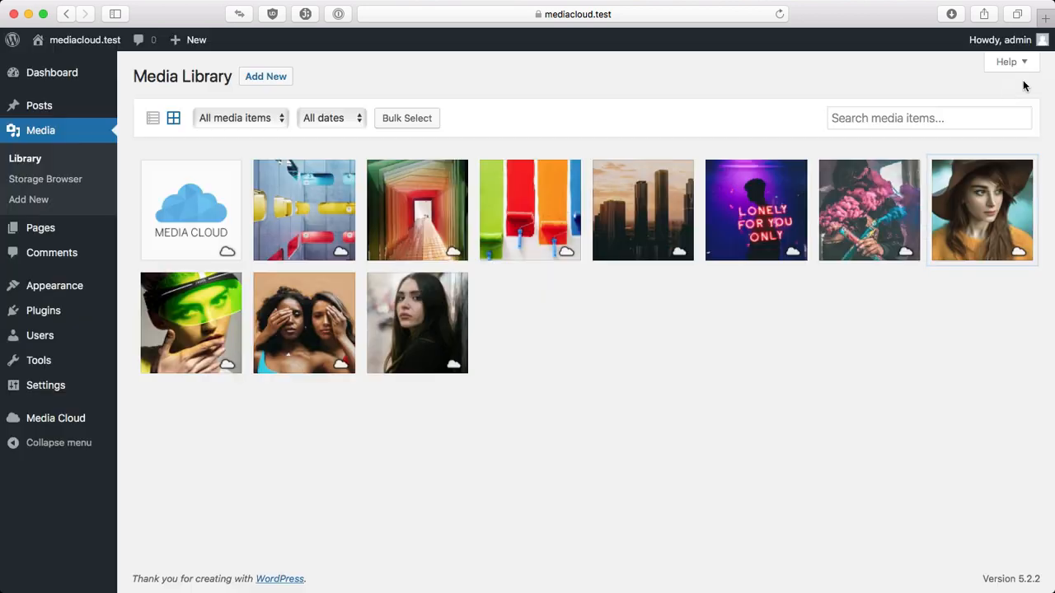
{"action": "left_click", "coordinate": [429, 311]}
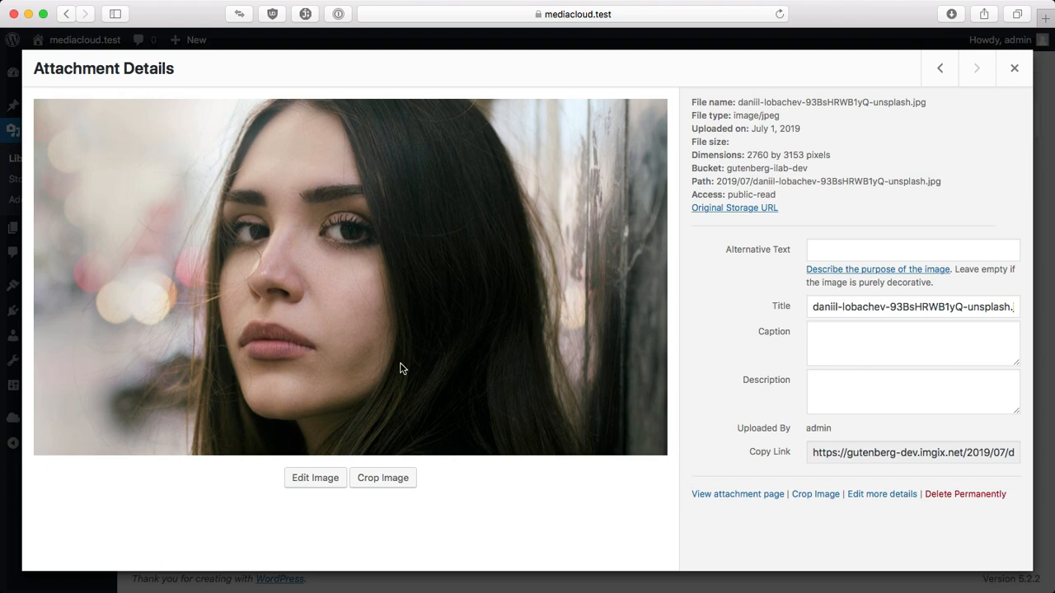
{"action": "left_click", "coordinate": [319, 480]}
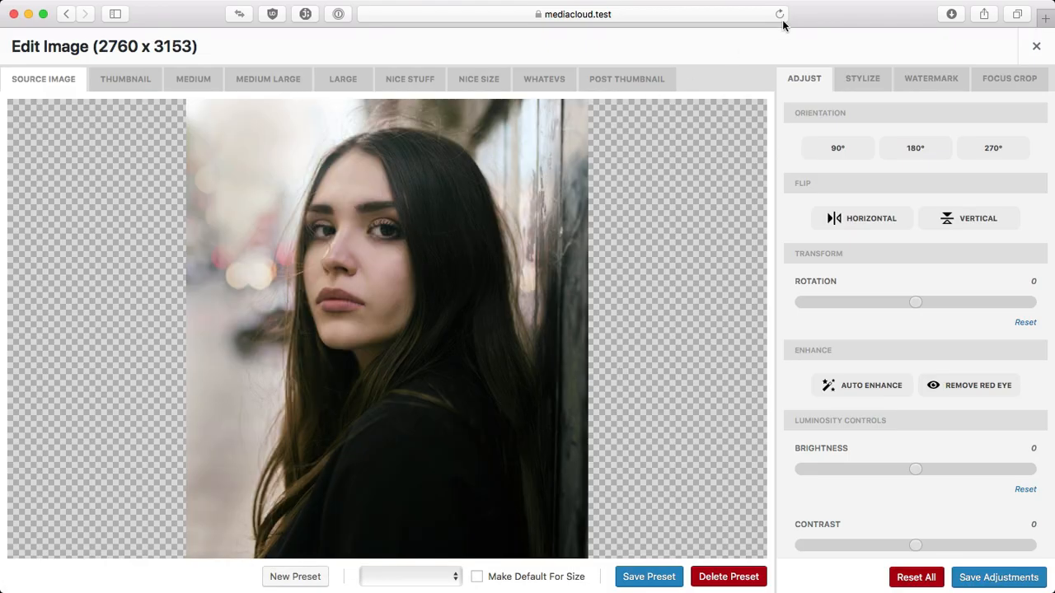
Try the face-based focus crop on the source image, and a focal point placed on the woman's nose
{"action": "left_click", "coordinate": [1005, 77]}
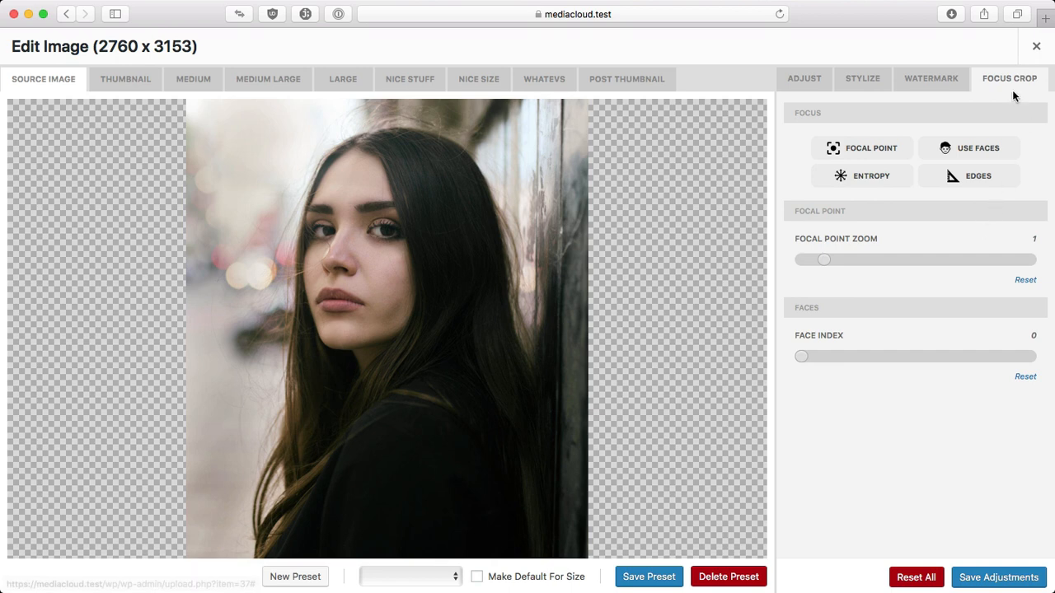
{"action": "left_click", "coordinate": [989, 158]}
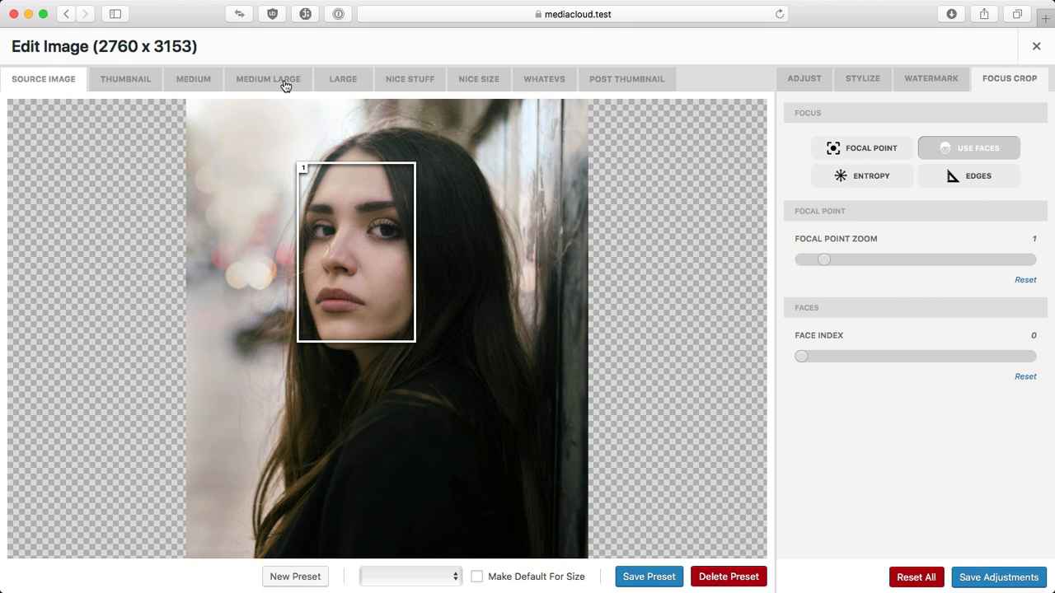
{"action": "left_click", "coordinate": [895, 153]}
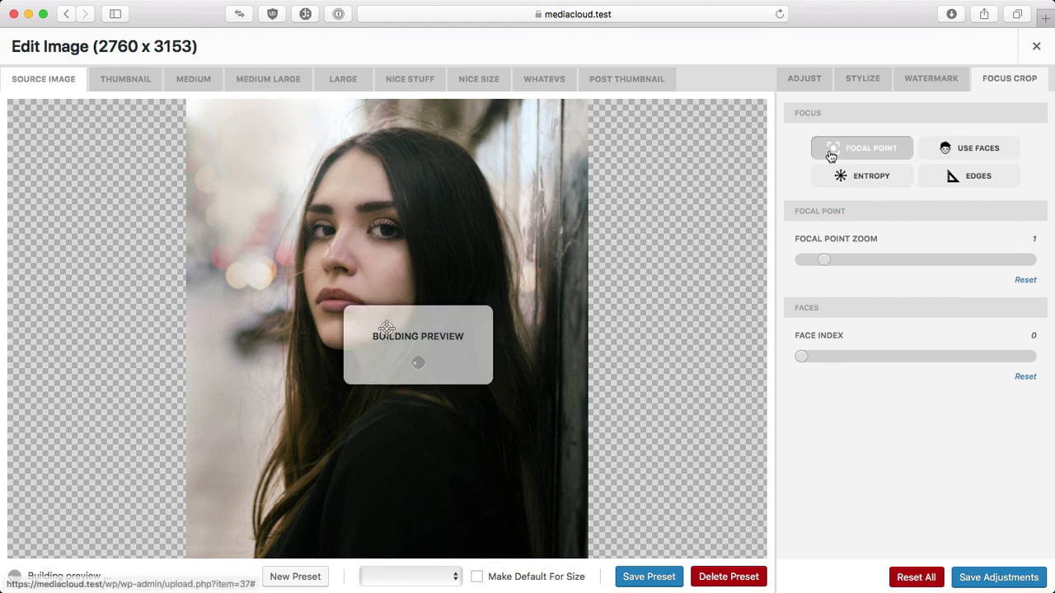
{"action": "left_click_drag", "start_coordinate": [387, 328], "coordinate": [332, 253]}
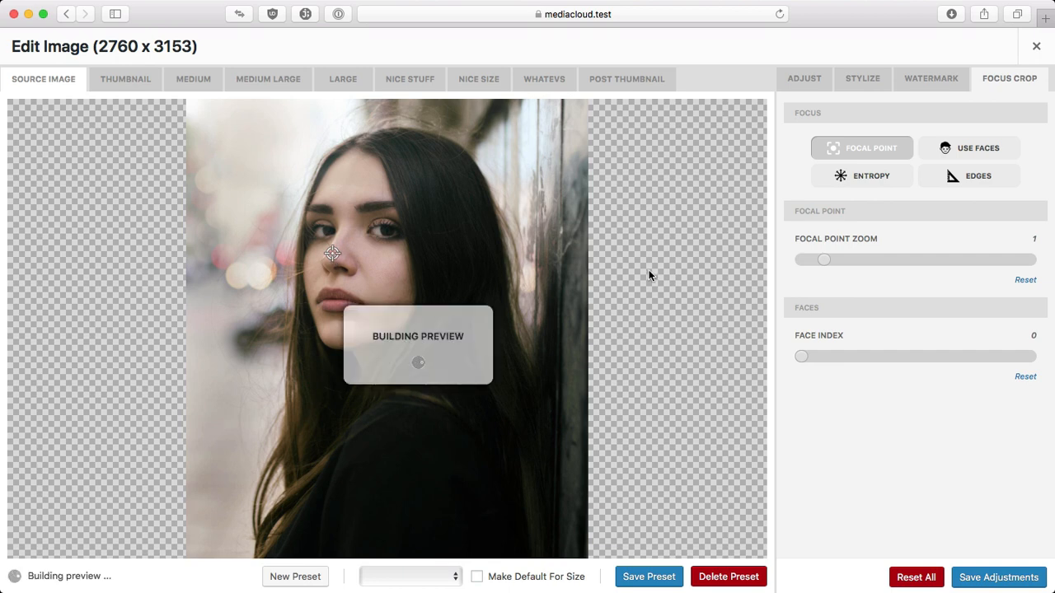
Set the source image's focus crop to use faces, save the adjustments and preview the Whatevs size
{"action": "left_click", "coordinate": [948, 148]}
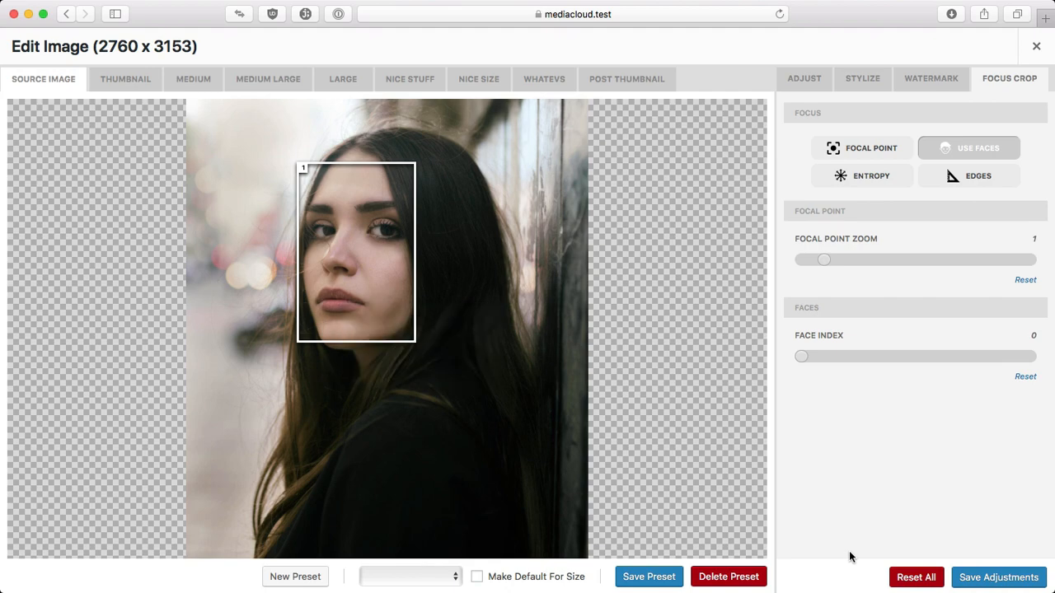
{"action": "left_click", "coordinate": [1006, 577]}
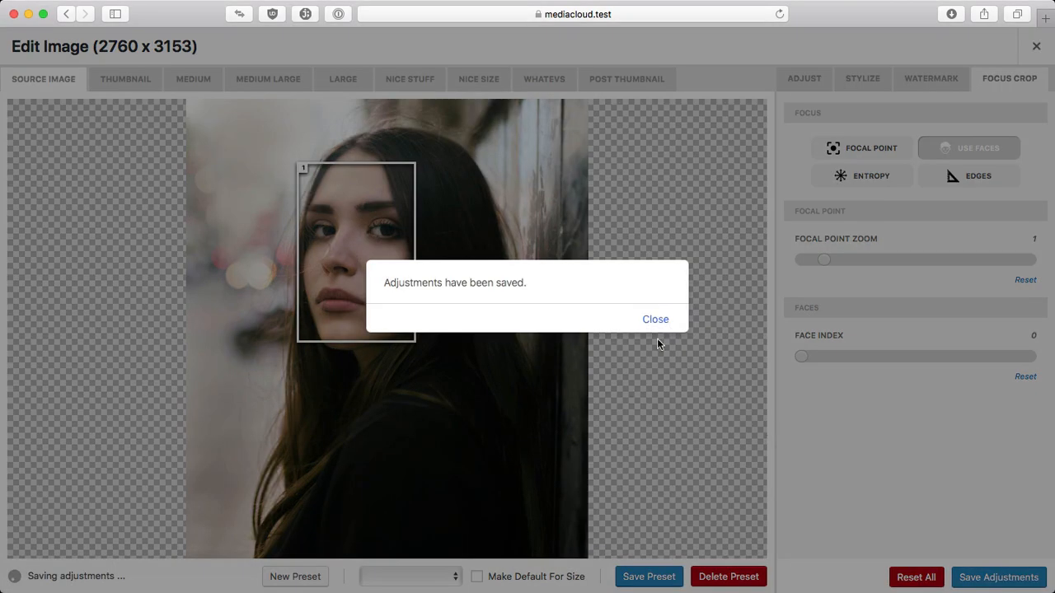
{"action": "left_click", "coordinate": [656, 319]}
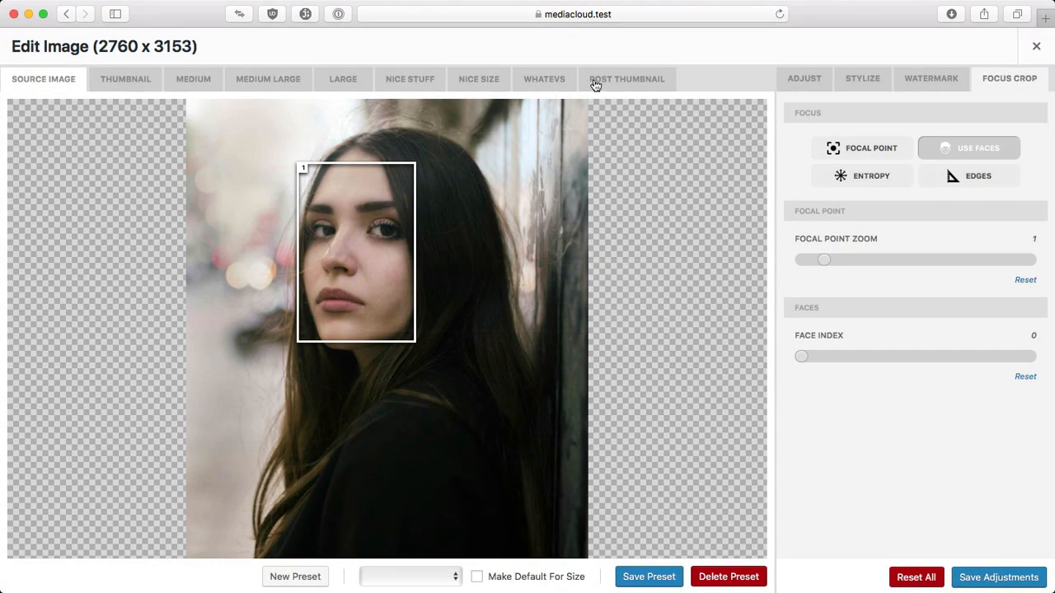
{"action": "left_click", "coordinate": [562, 81]}
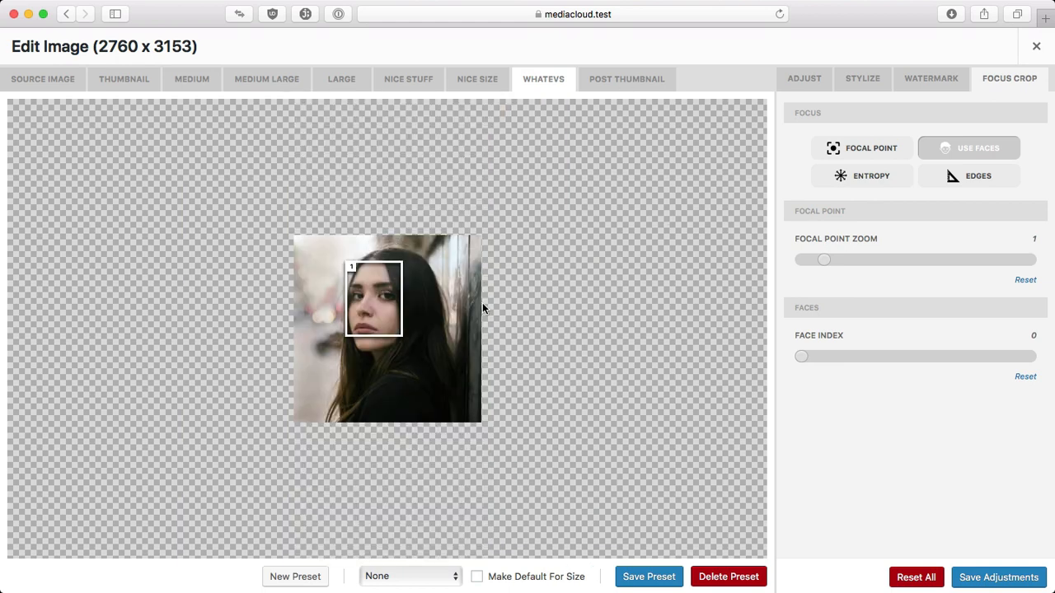
Set the source image's focal point zoom to 4, save the adjustments and preview the Whatevs size
{"action": "left_click", "coordinate": [54, 80]}
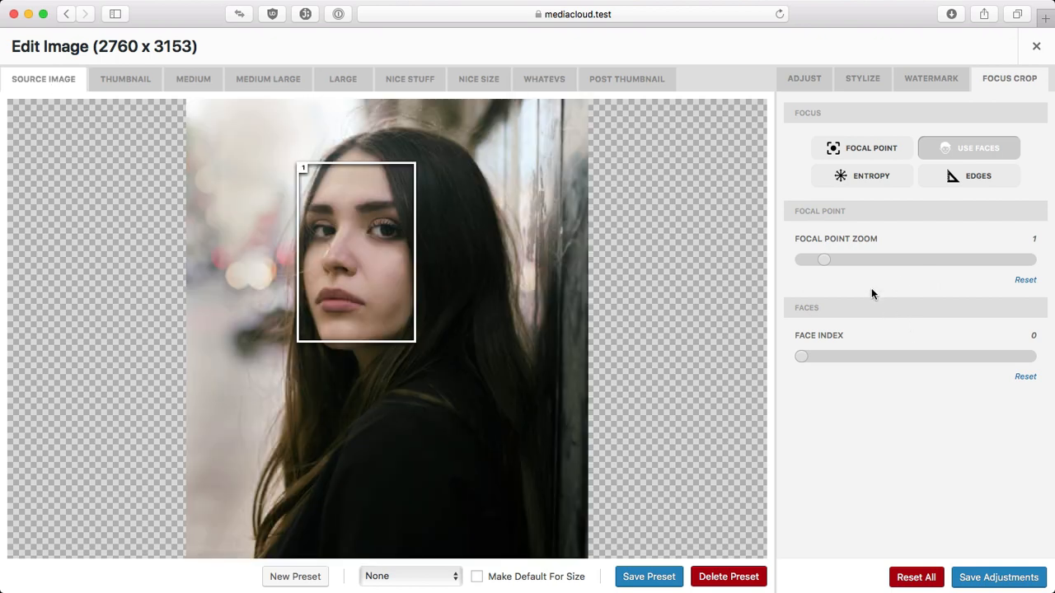
{"action": "left_click_drag", "start_coordinate": [825, 260], "coordinate": [892, 260]}
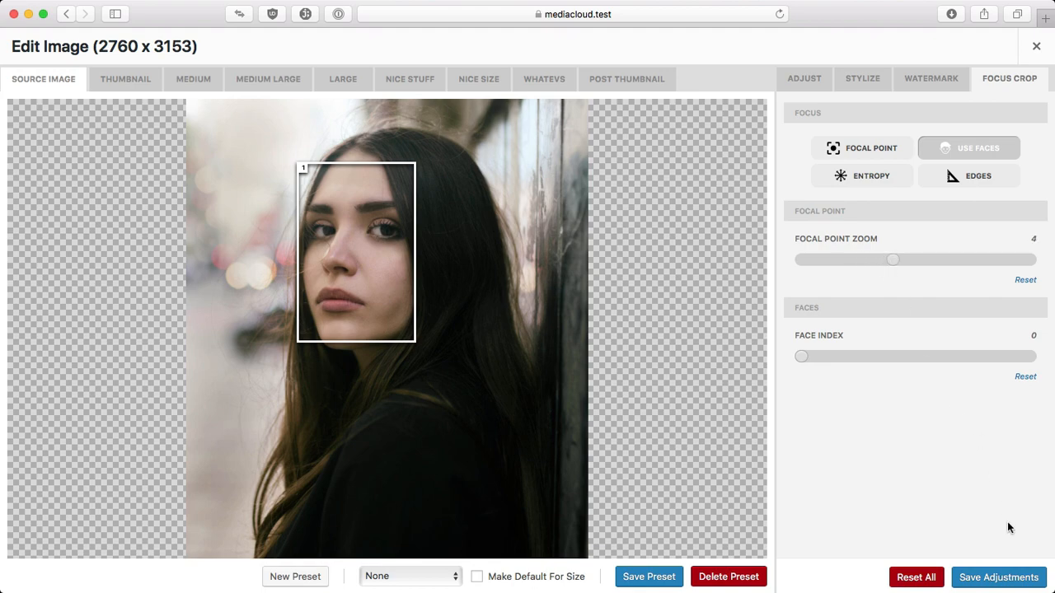
{"action": "left_click", "coordinate": [1007, 580]}
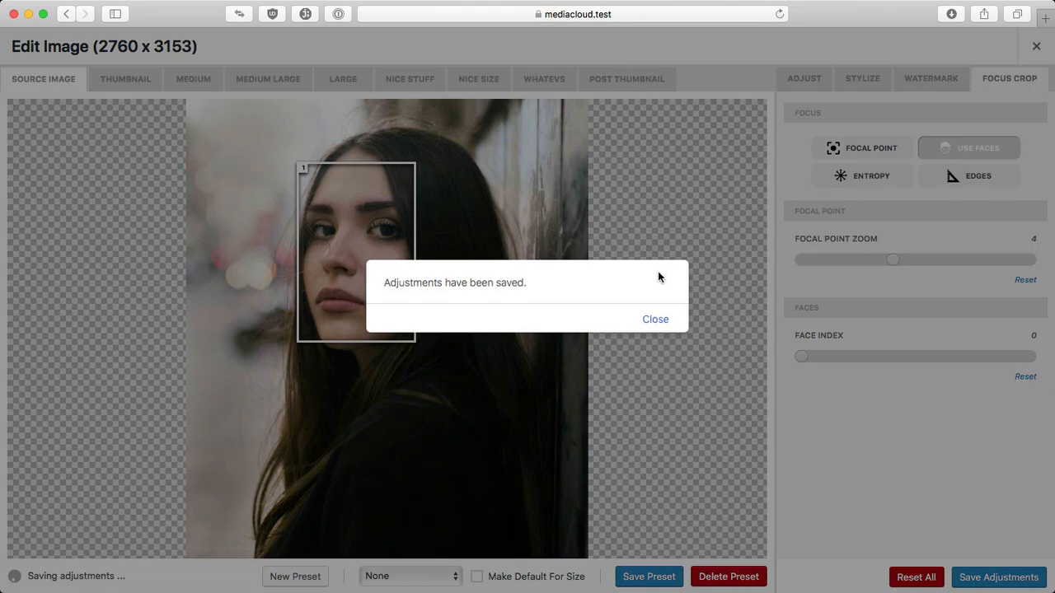
{"action": "left_click", "coordinate": [653, 319]}
{"action": "left_click", "coordinate": [545, 77]}
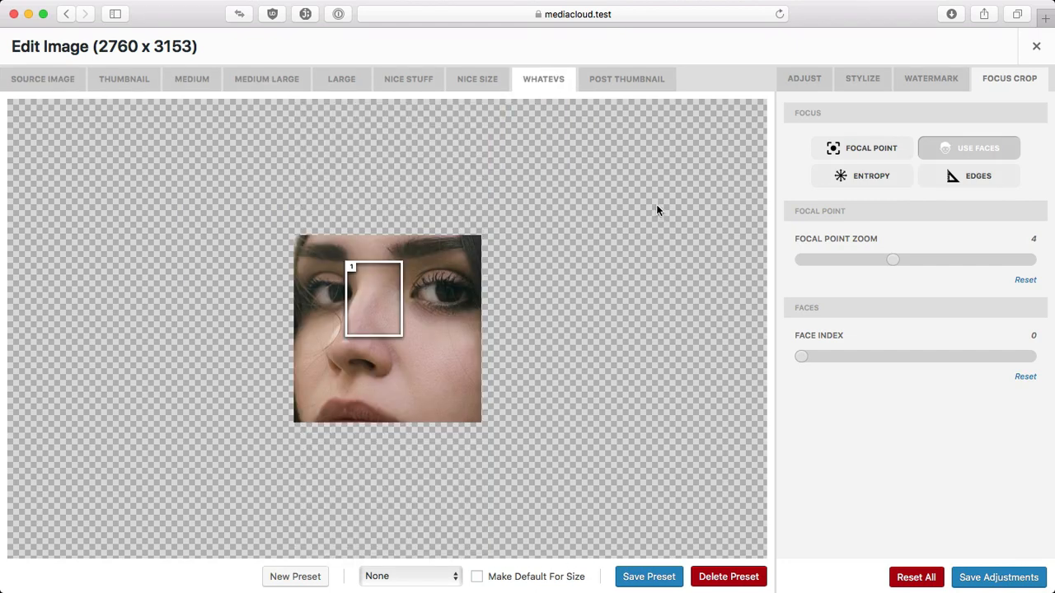
Set the source image's focal point zoom to 2, save the adjustments and check the Whatevs crop
{"action": "left_click", "coordinate": [59, 78]}
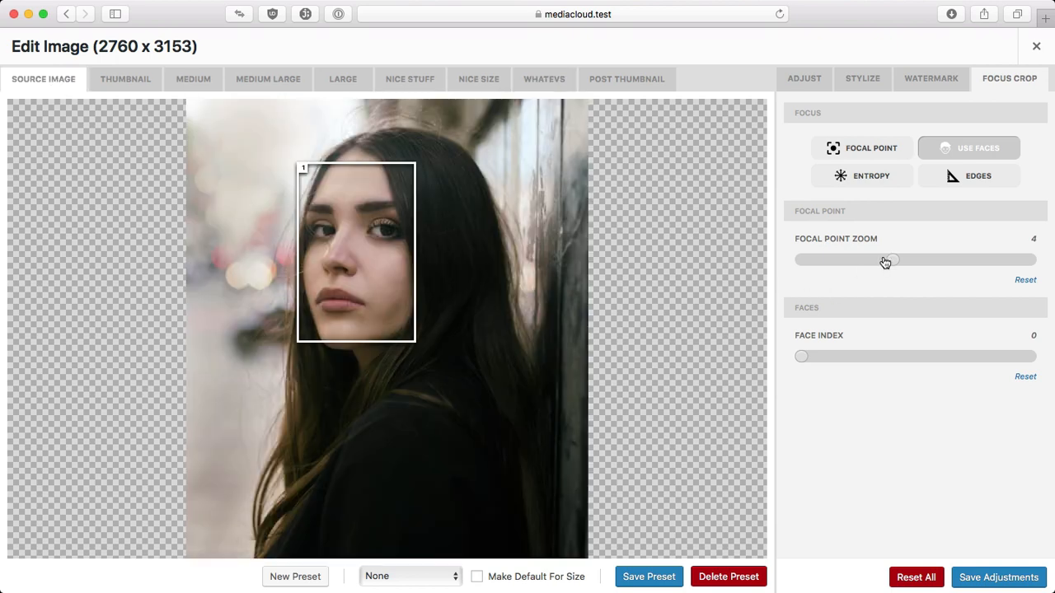
{"action": "left_click_drag", "start_coordinate": [886, 261], "coordinate": [847, 262]}
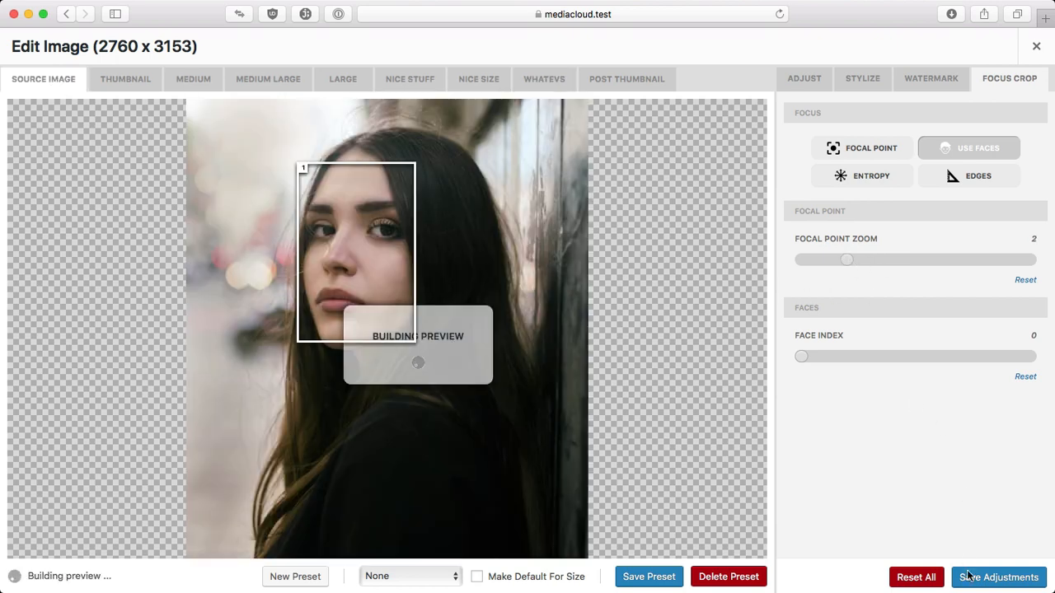
{"action": "left_click", "coordinate": [960, 575]}
{"action": "left_click", "coordinate": [656, 319]}
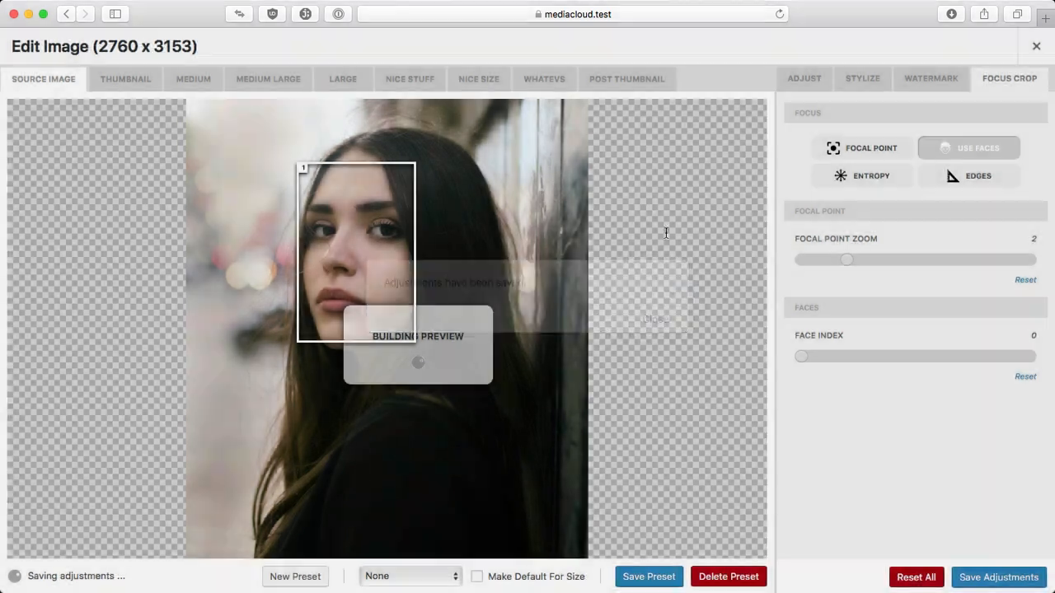
{"action": "left_click", "coordinate": [538, 80]}
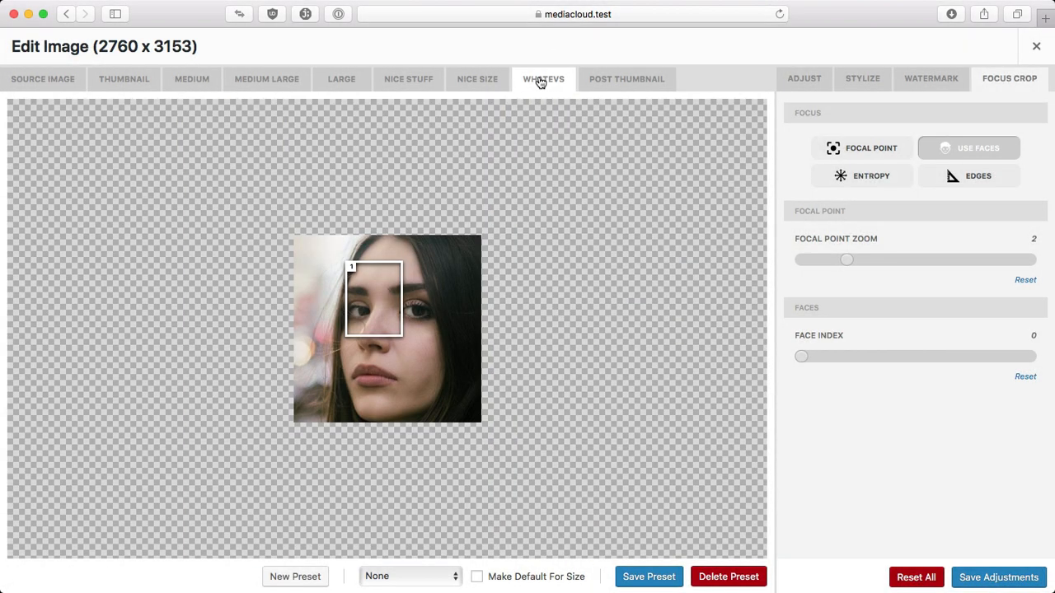
Compare the face crop across the Post Thumbnail, Nice Stuff, Nice Size and Whatevs sizes
{"action": "left_click", "coordinate": [40, 79]}
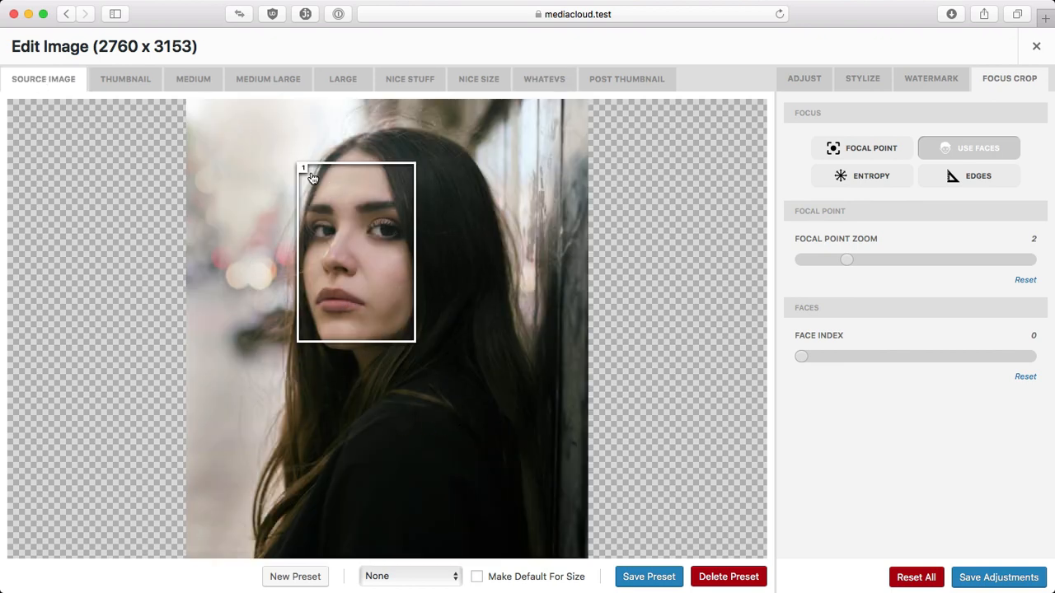
{"action": "left_click", "coordinate": [610, 83]}
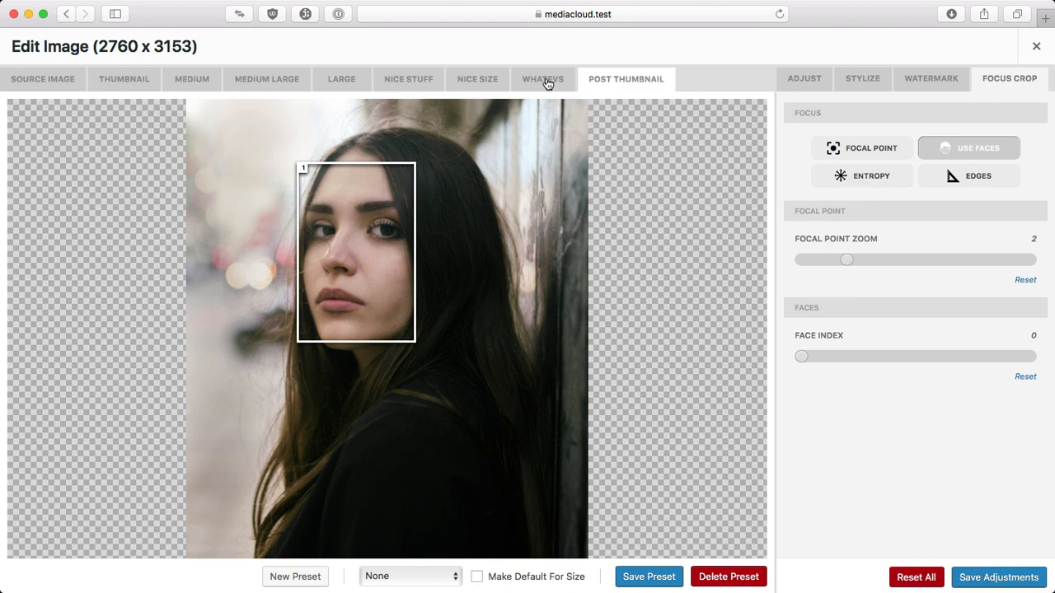
{"action": "left_click", "coordinate": [430, 82]}
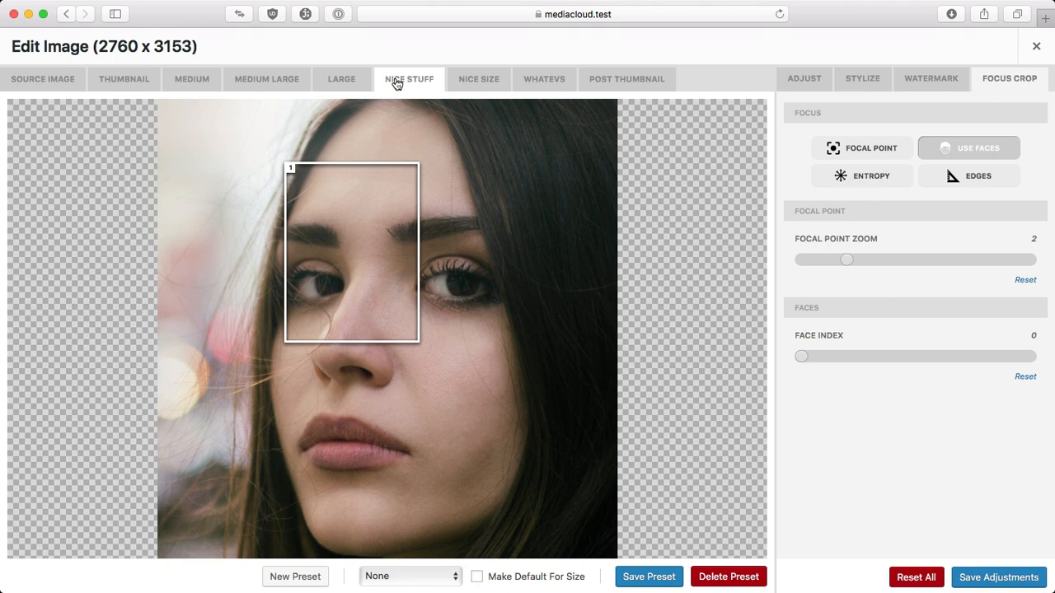
{"action": "left_click", "coordinate": [485, 82]}
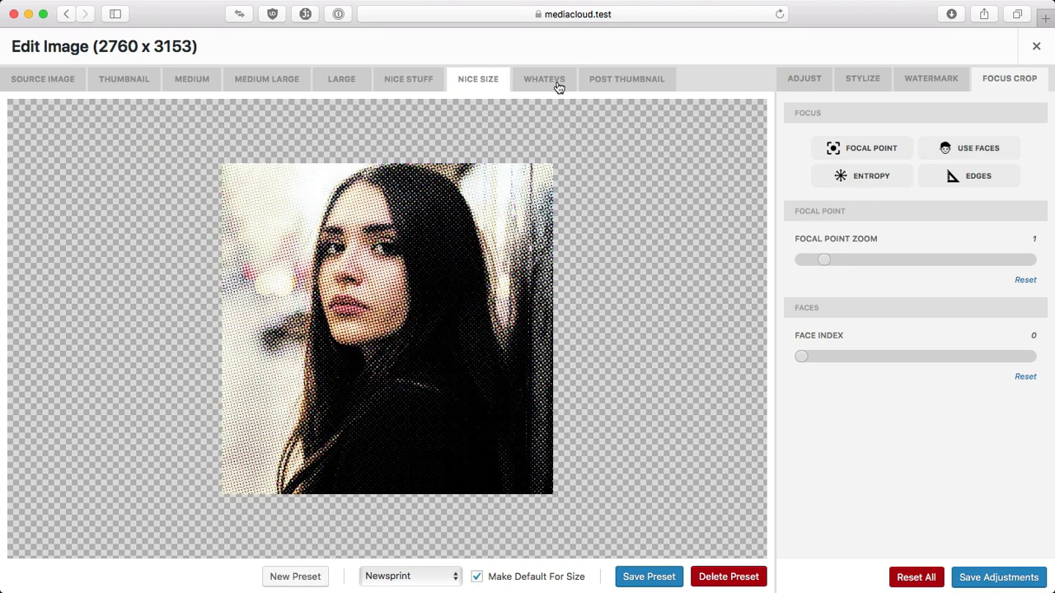
{"action": "left_click", "coordinate": [558, 82]}
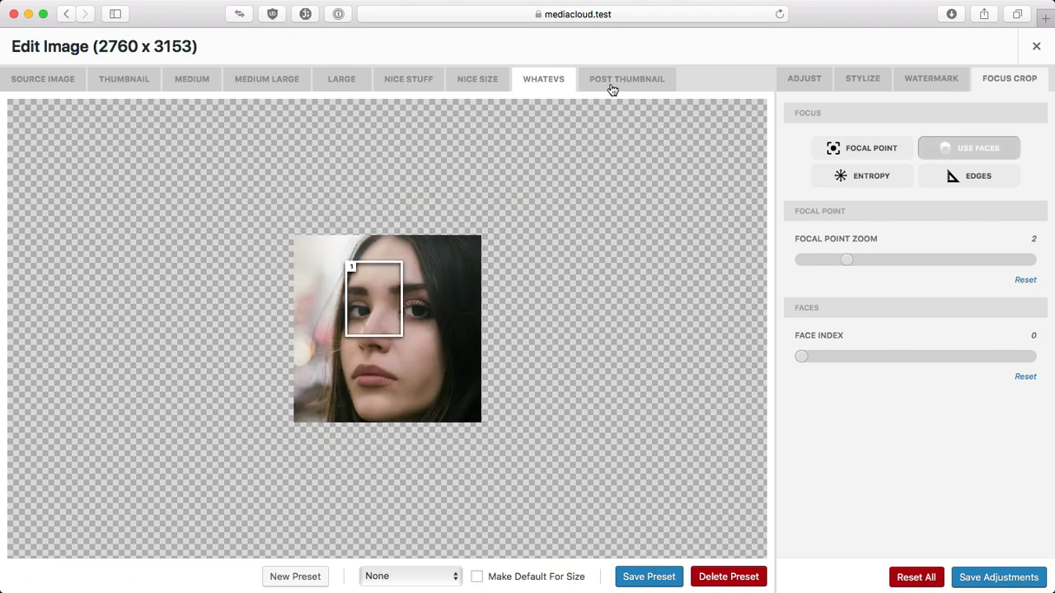
Close the portrait's editor and attachment details, and go to Media Cloud's image size manager
{"action": "left_click", "coordinate": [71, 83]}
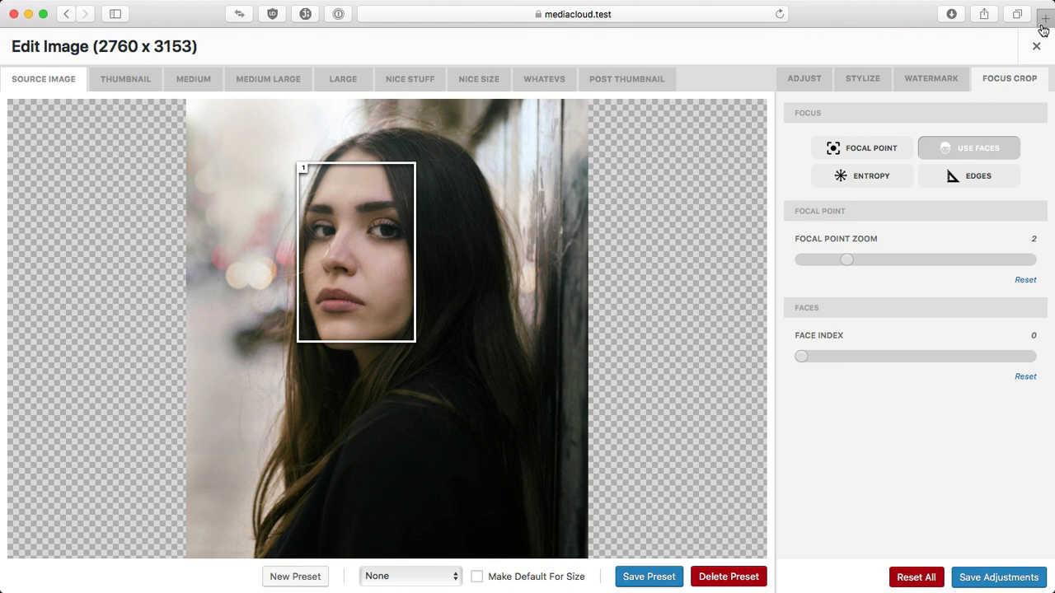
{"action": "left_click", "coordinate": [1036, 46]}
{"action": "left_click", "coordinate": [1036, 69]}
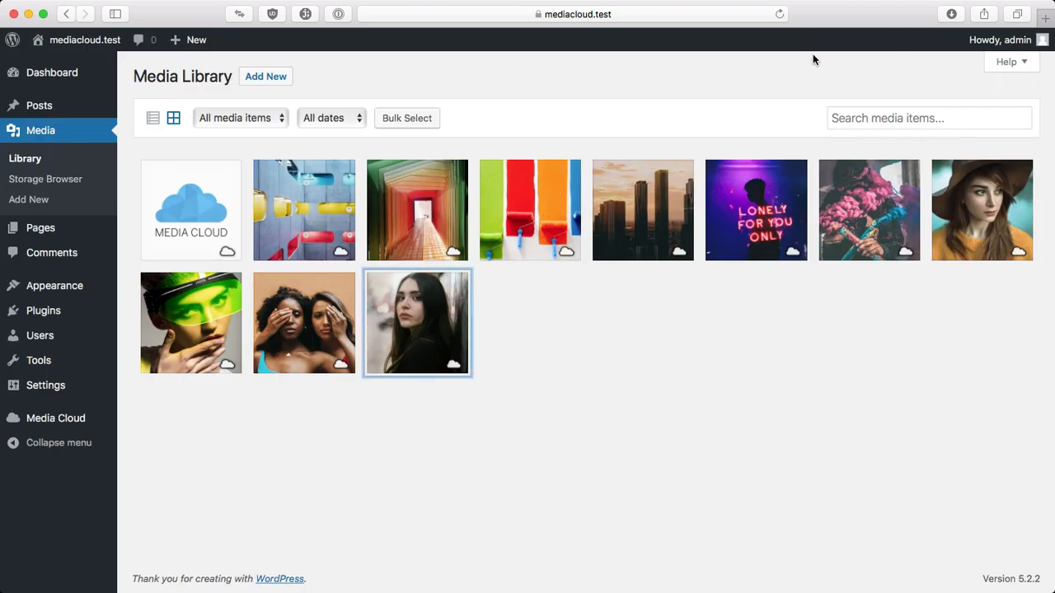
{"action": "mouse_move", "coordinate": [73, 424]}
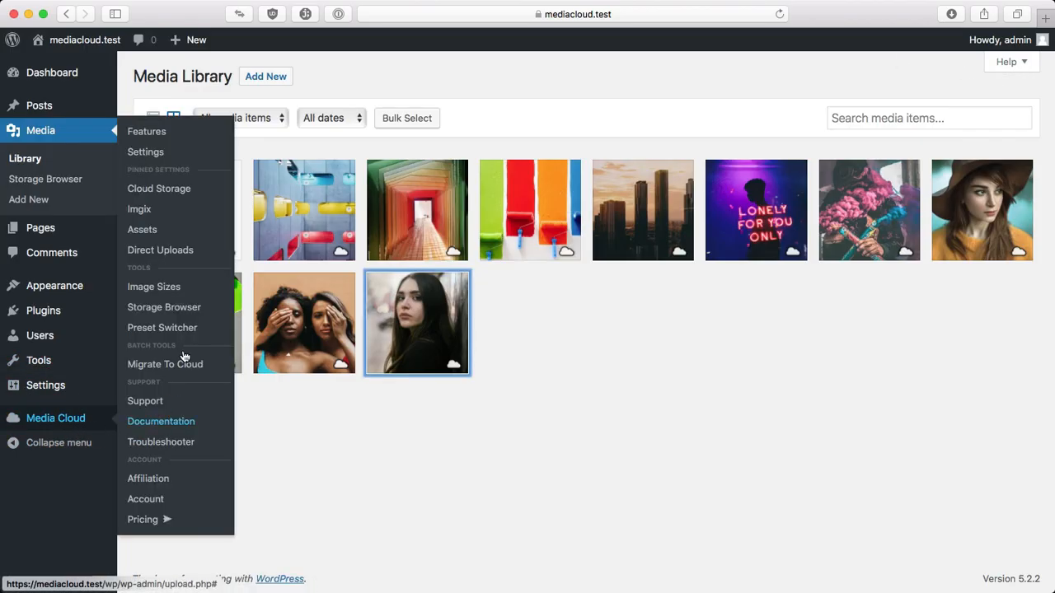
{"action": "left_click", "coordinate": [183, 289]}
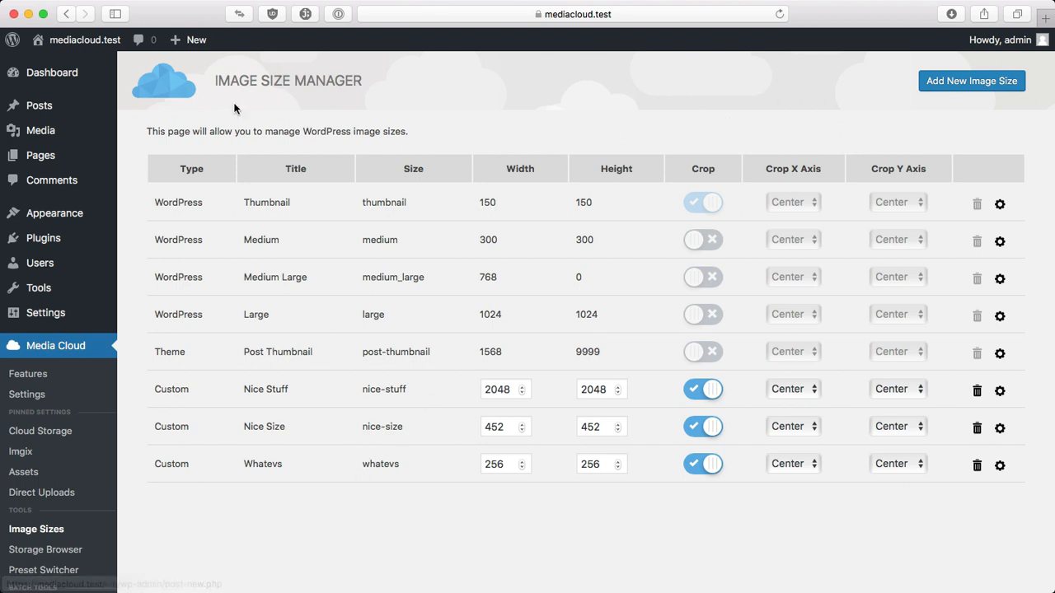
Open the settings of the Whatevs image size and use the portrait with the green visor as the preview image
{"action": "left_click", "coordinate": [1000, 467]}
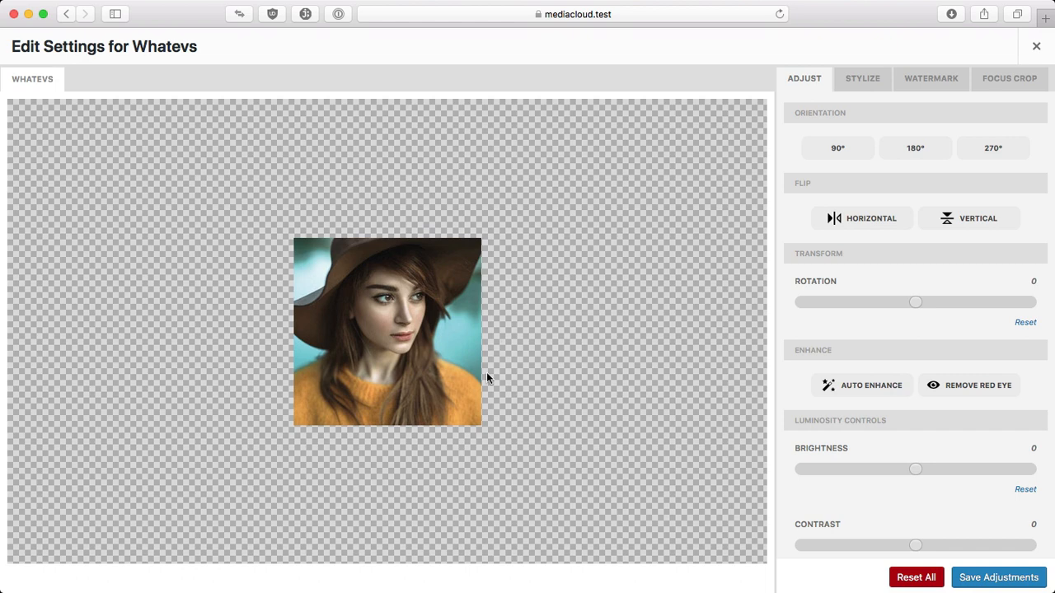
{"action": "left_click", "coordinate": [1036, 48]}
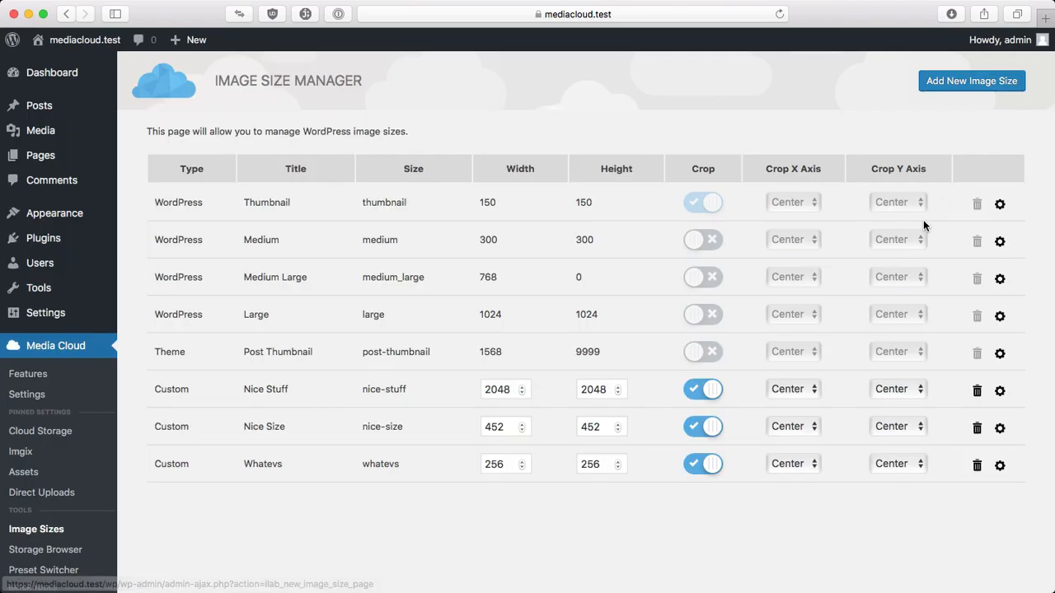
{"action": "left_click", "coordinate": [1000, 467]}
{"action": "left_click", "coordinate": [647, 318]}
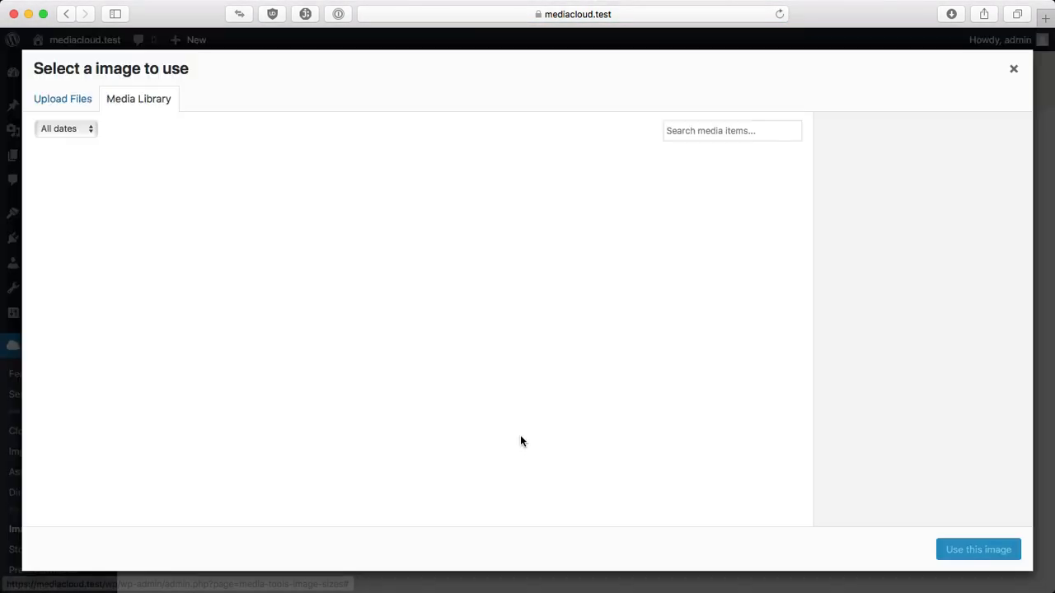
{"action": "left_click", "coordinate": [182, 316]}
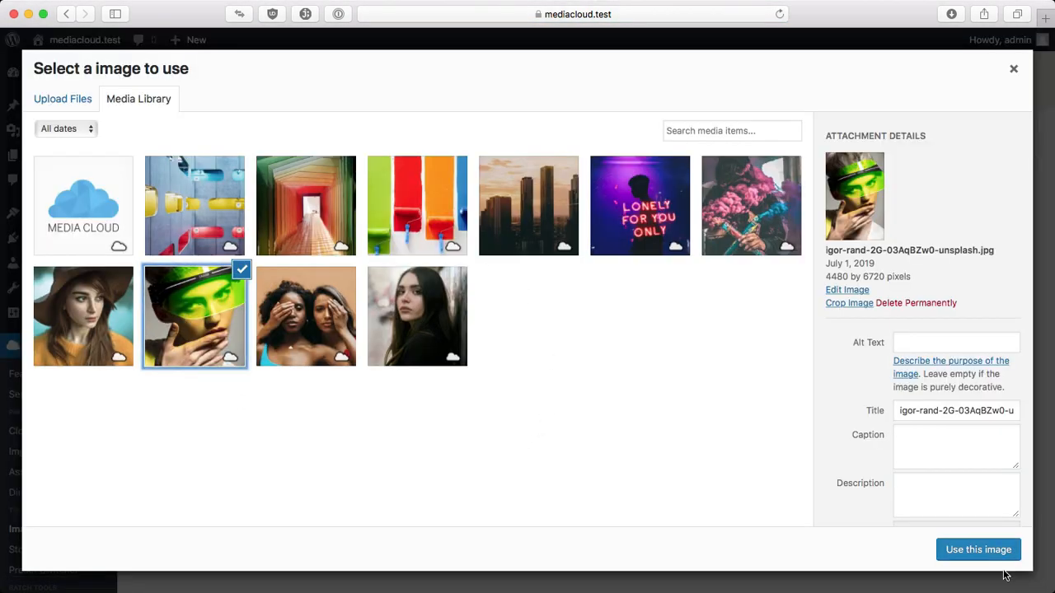
{"action": "left_click", "coordinate": [980, 551]}
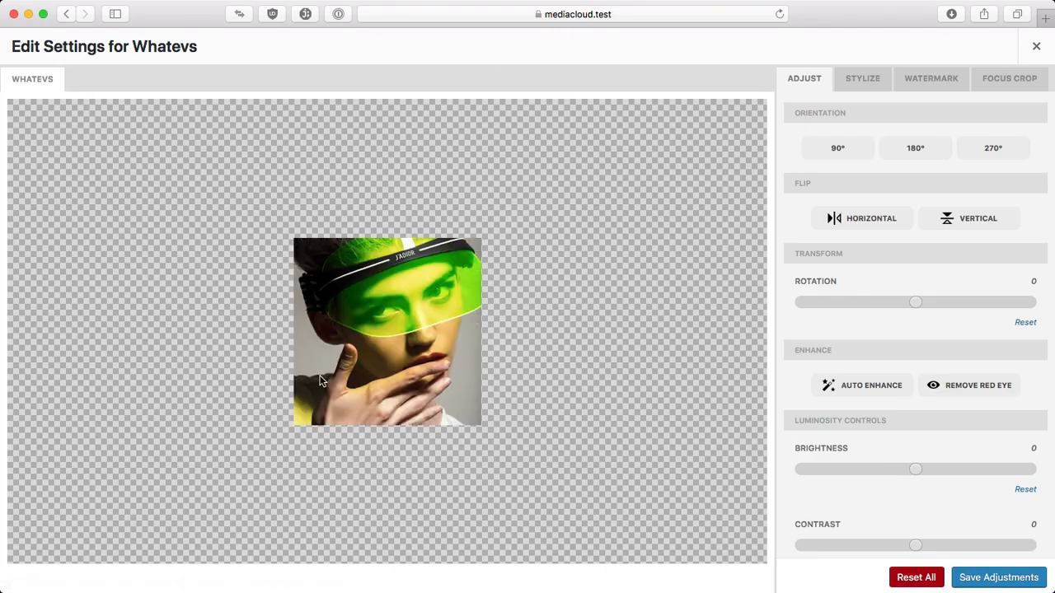
Set the Whatevs size's blur to 96, save the adjustments and close its settings
{"action": "scroll", "coordinate": [892, 445], "scroll_direction": "down", "scroll_amount": 3}
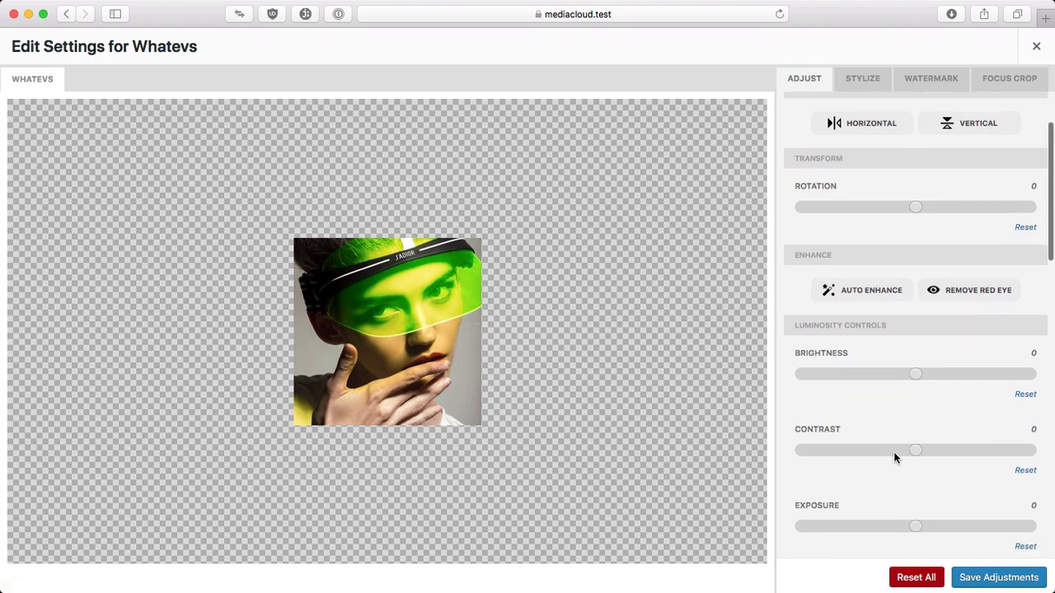
{"action": "scroll", "coordinate": [896, 454], "scroll_direction": "down", "scroll_amount": 10}
{"action": "scroll", "coordinate": [948, 322], "scroll_direction": "down", "scroll_amount": 3}
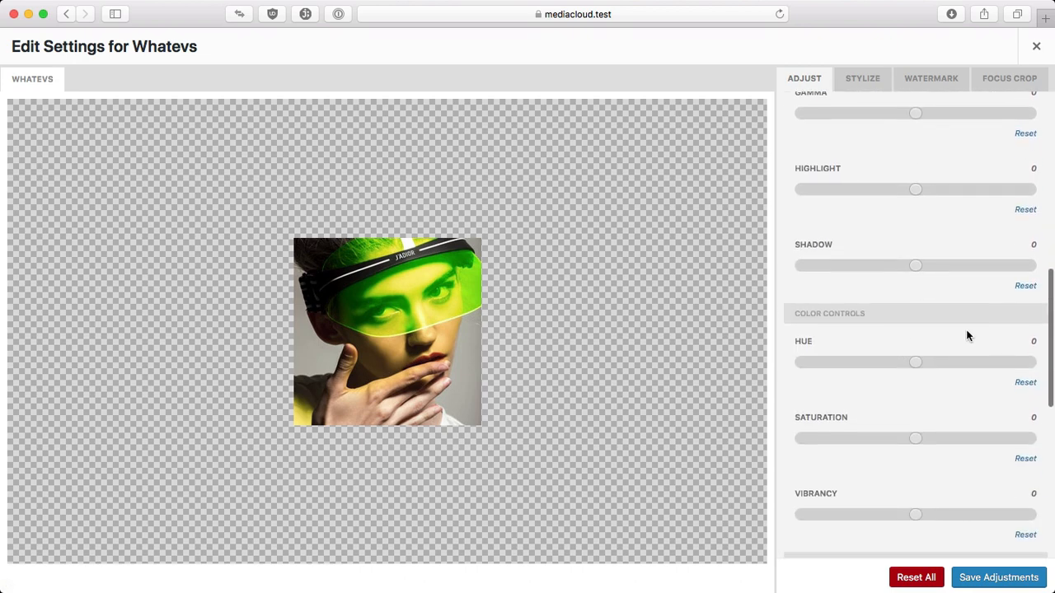
{"action": "scroll", "coordinate": [969, 335], "scroll_direction": "down", "scroll_amount": 15}
{"action": "mouse_move", "coordinate": [801, 509]}
{"action": "left_mouse_down"}
{"action": "mouse_move", "coordinate": [877, 510]}
{"action": "mouse_move", "coordinate": [813, 510]}
{"action": "left_mouse_up"}
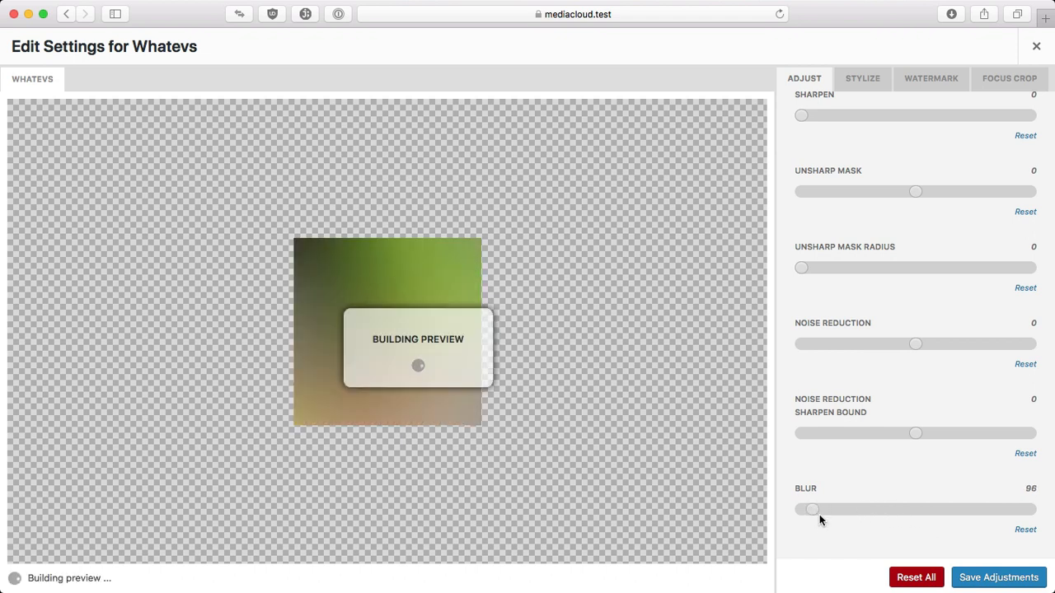
{"action": "left_click", "coordinate": [986, 582]}
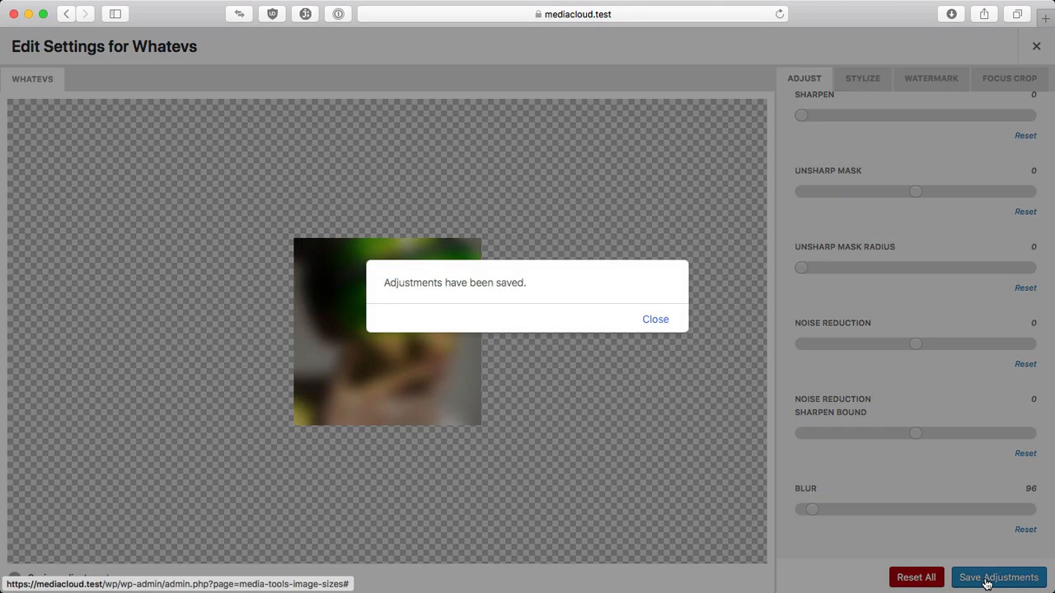
{"action": "left_click", "coordinate": [666, 318]}
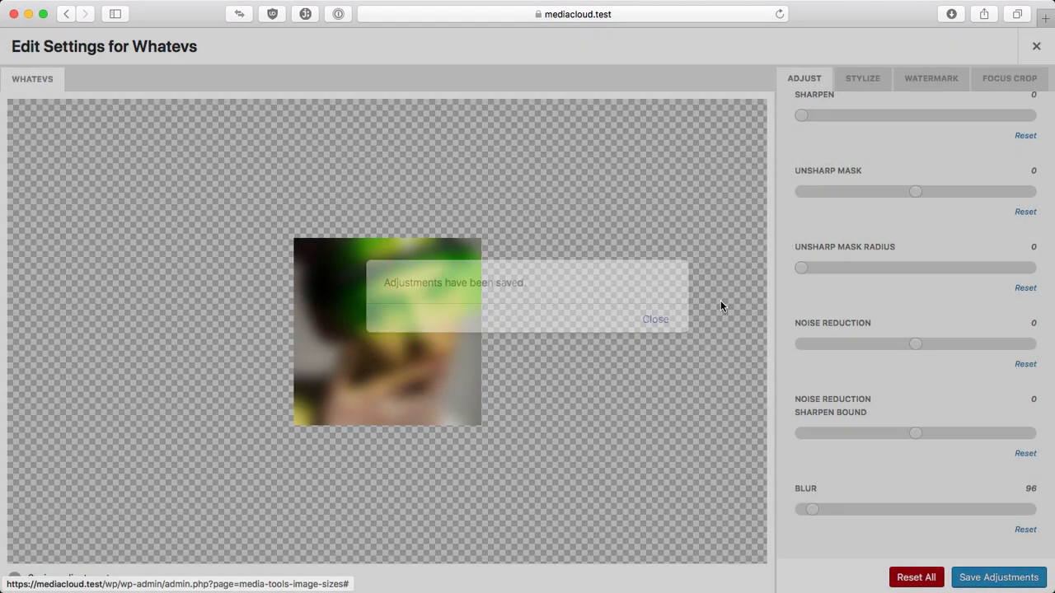
{"action": "left_click", "coordinate": [1037, 47]}
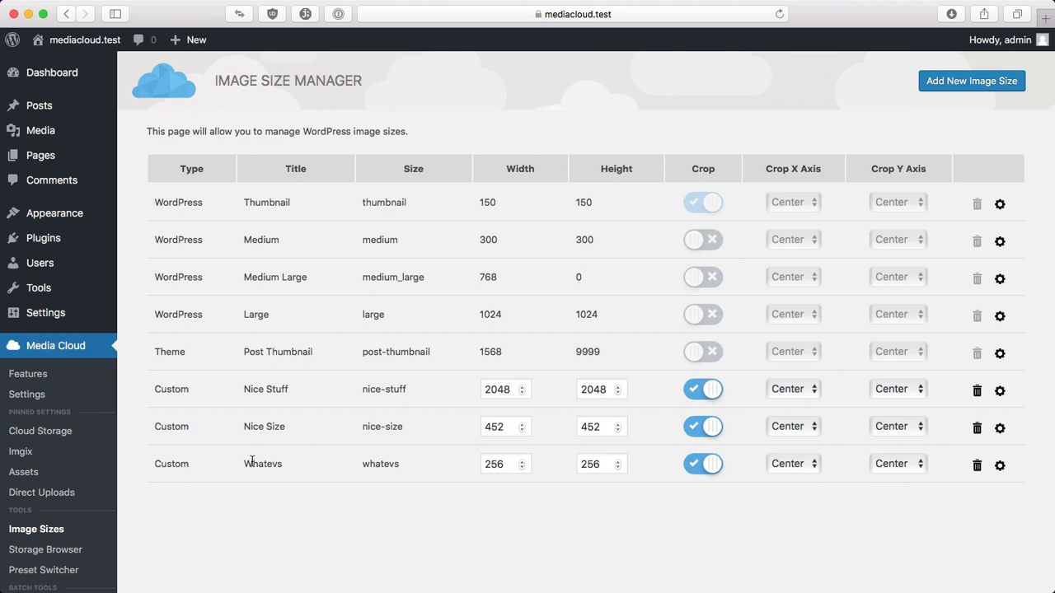
Open the blue wall photo with colored openings from the media library for editing and show its Whatevs size
{"action": "left_click_drag", "start_coordinate": [366, 463], "coordinate": [407, 466]}
{"action": "mouse_move", "coordinate": [91, 136]}
{"action": "left_click", "coordinate": [167, 136]}
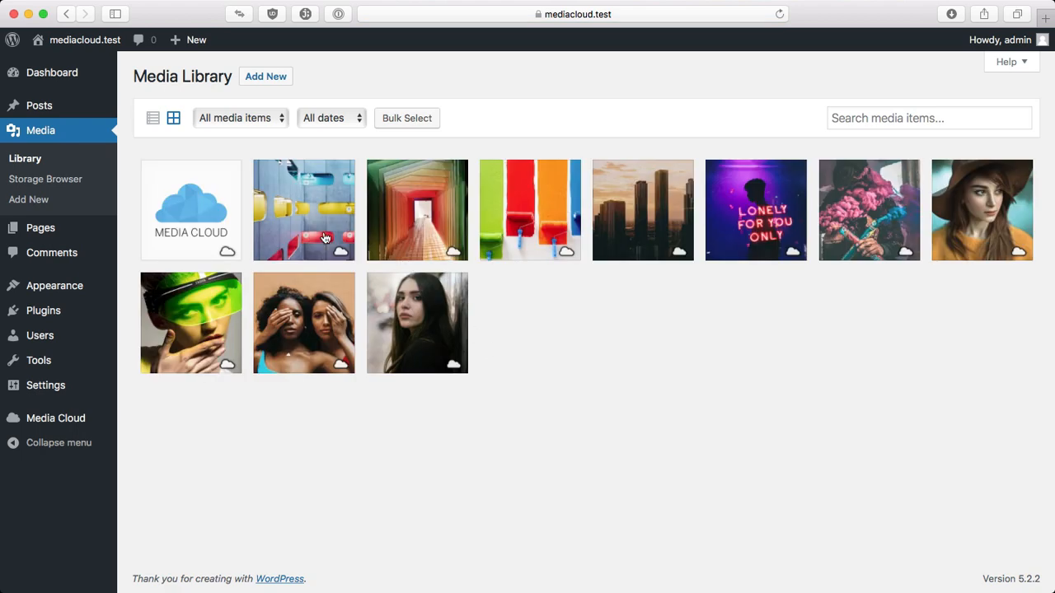
{"action": "left_click", "coordinate": [325, 238]}
{"action": "left_click", "coordinate": [316, 555]}
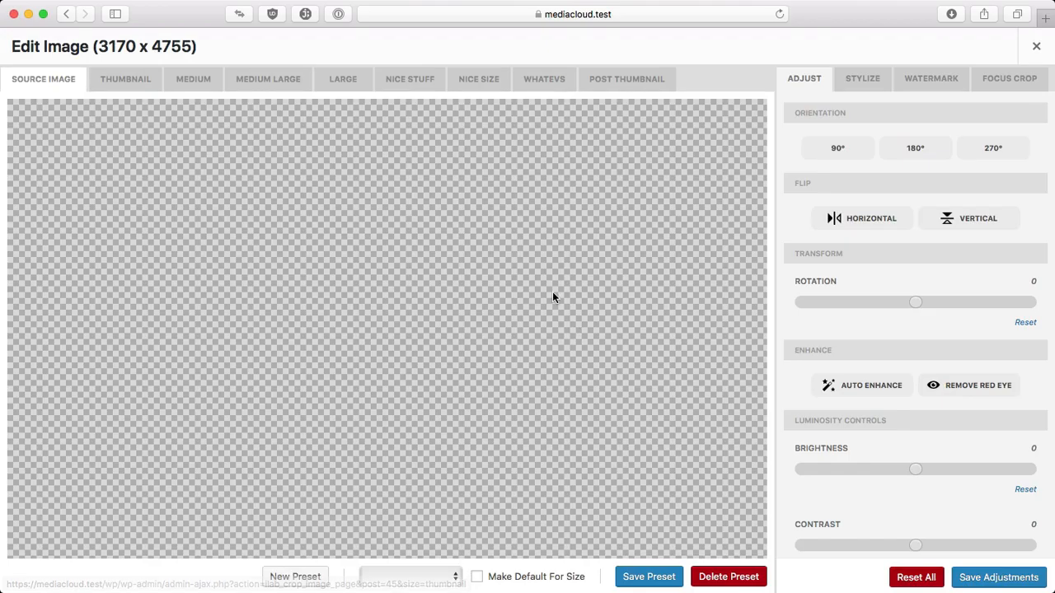
{"action": "left_click", "coordinate": [544, 79]}
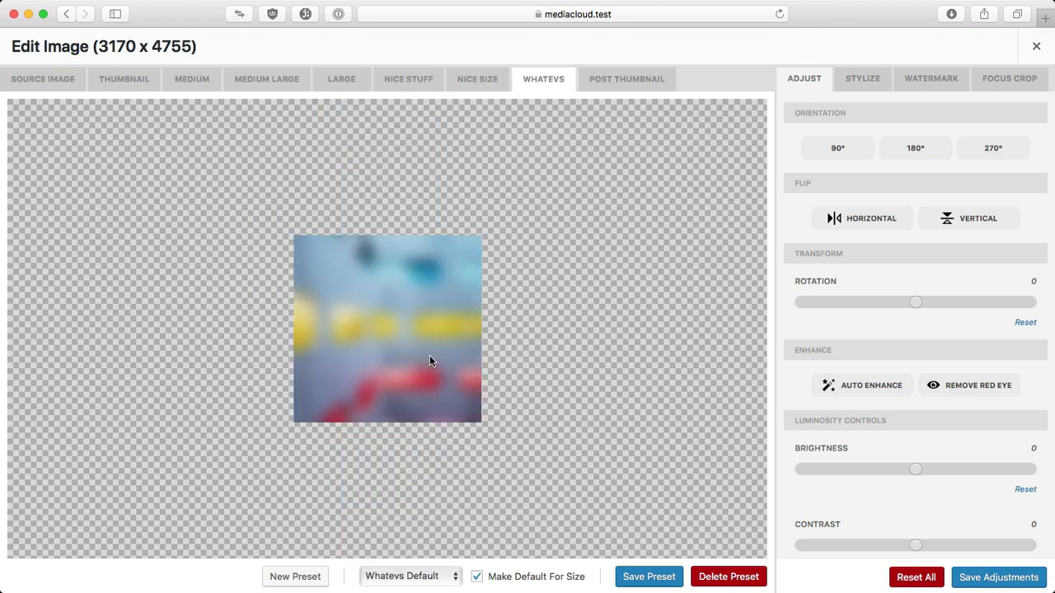
Review the adjustments applied to the photo's Whatevs size, including blur, and return to the media library
{"action": "scroll", "coordinate": [891, 285], "scroll_direction": "down", "scroll_amount": 10}
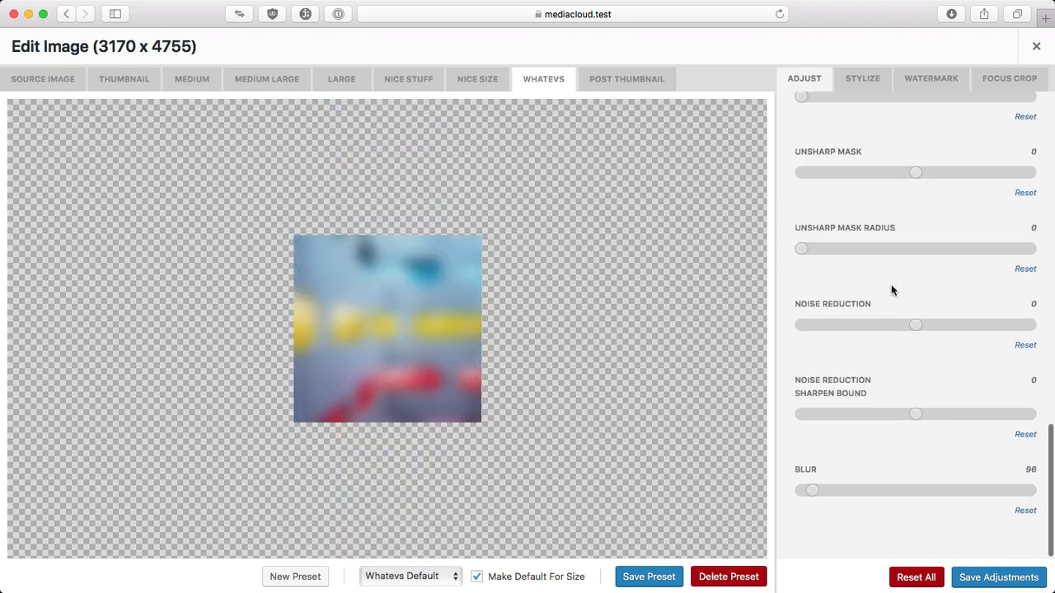
{"action": "scroll", "coordinate": [981, 412], "scroll_direction": "up", "scroll_amount": 2}
{"action": "scroll", "coordinate": [969, 355], "scroll_direction": "up", "scroll_amount": 10}
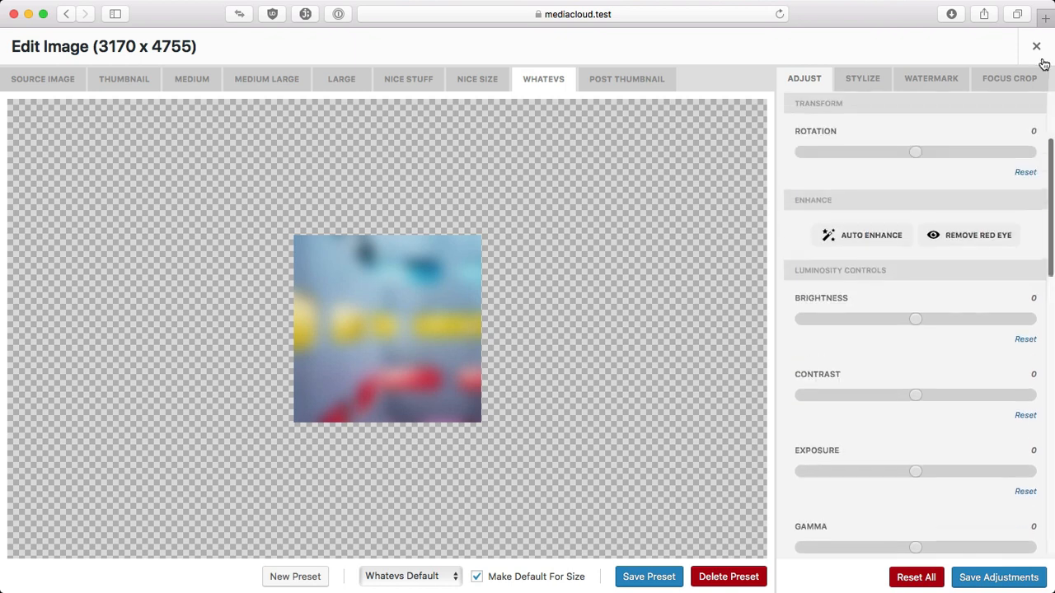
{"action": "scroll", "coordinate": [867, 387], "scroll_direction": "down", "scroll_amount": 5}
{"action": "scroll", "coordinate": [867, 387], "scroll_direction": "down", "scroll_amount": 4}
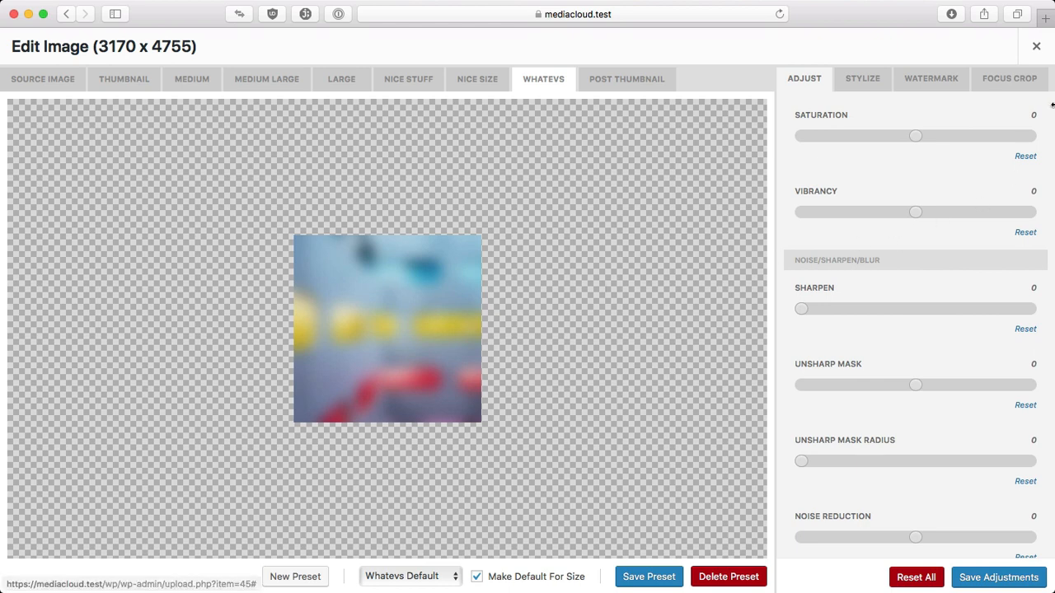
{"action": "left_click", "coordinate": [1037, 47]}
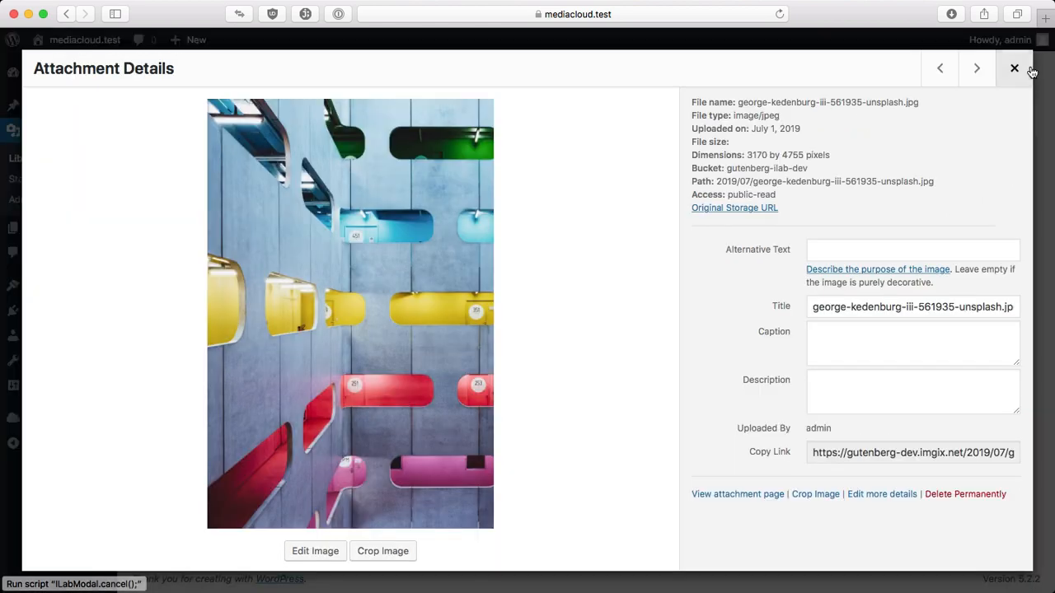
{"action": "left_click", "coordinate": [1014, 68]}
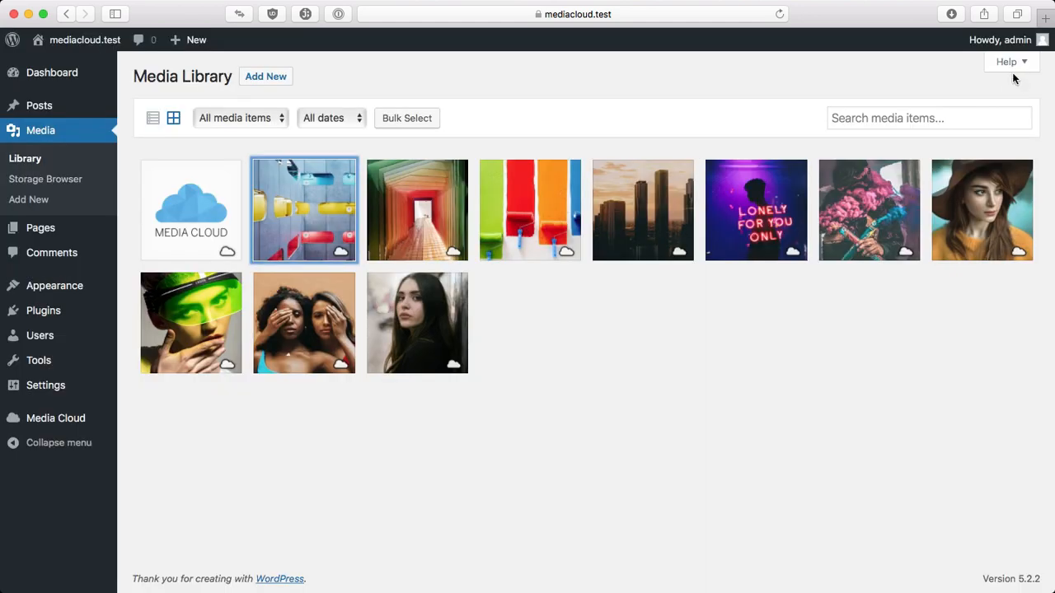